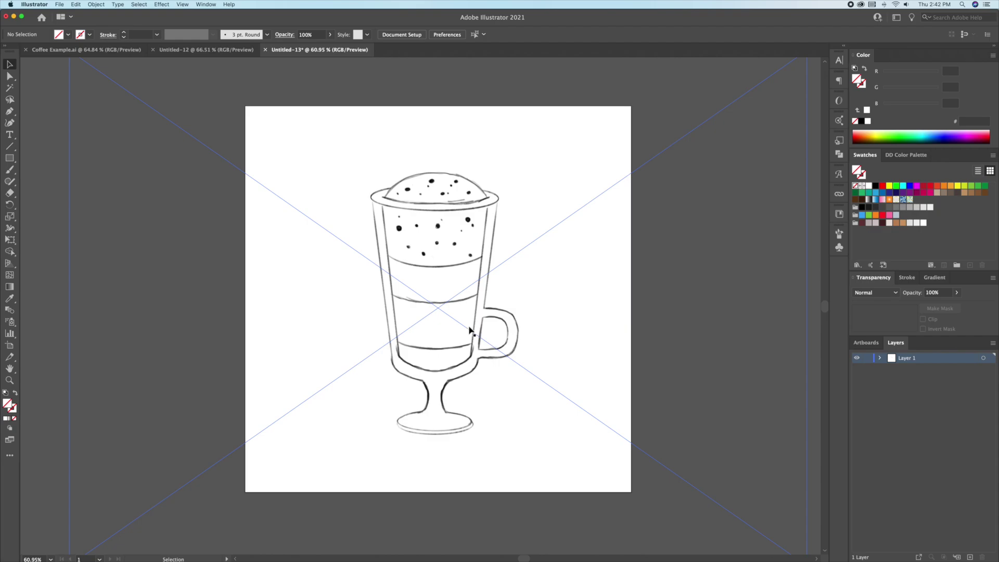
# - Hide the guides and confirm the 1080 × 1080 px artboard in Artboard Options
pyautogui.press('super+semicolon')
pyautogui.hotkey('shift', 'o')
pyautogui.press('Return')
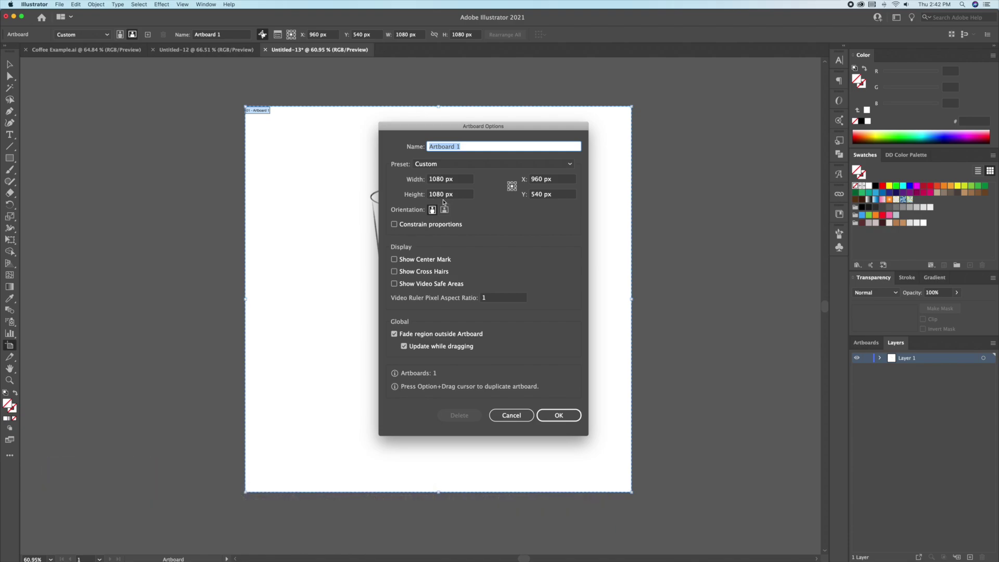
pyautogui.click(560, 415)
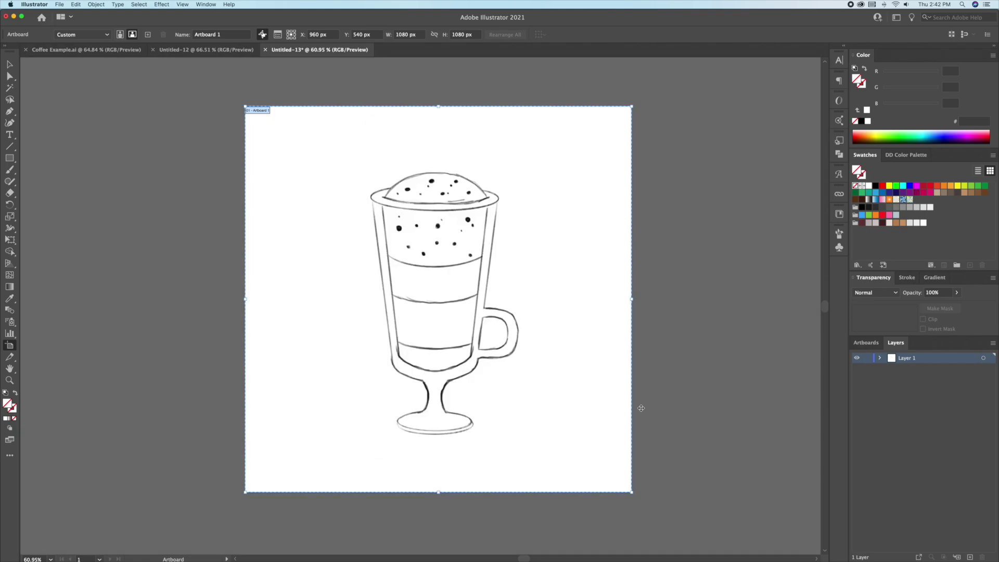
pyautogui.press('v')
# - Turn the sketch layer into a dimmed, locked layer named Template
pyautogui.click(458, 322)
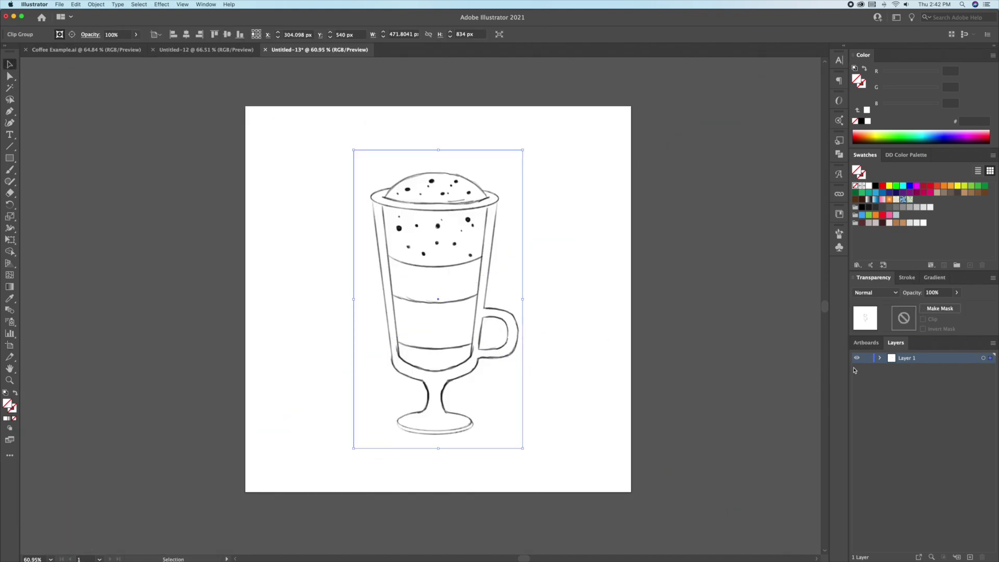
pyautogui.doubleClick(892, 359)
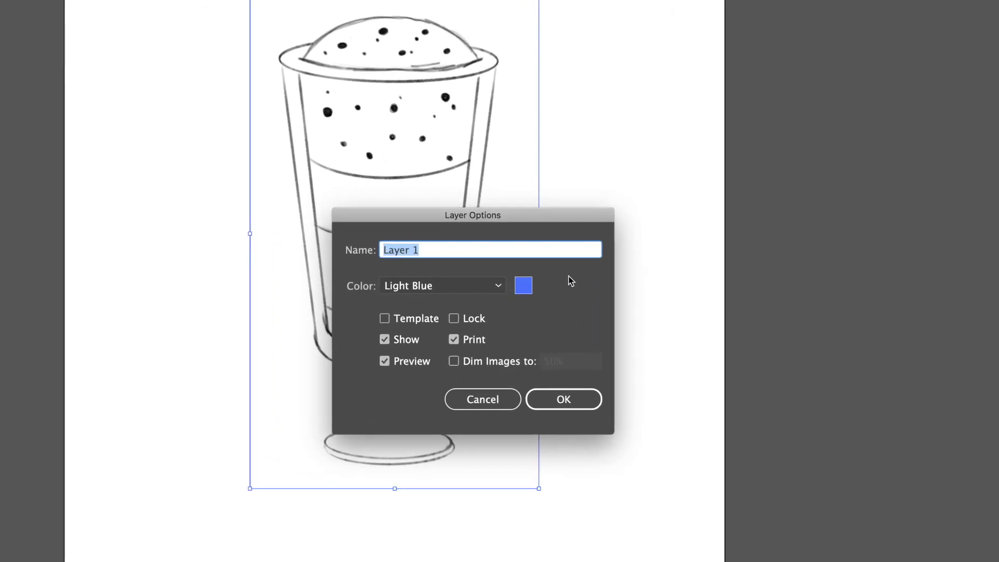
pyautogui.write('Templa')
pyautogui.click(384, 318)
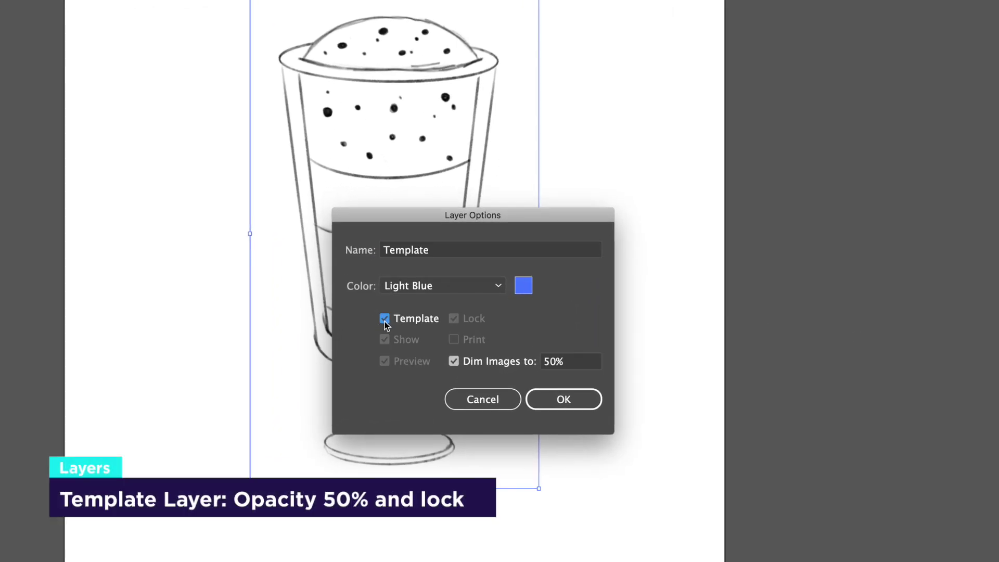
pyautogui.click(565, 396)
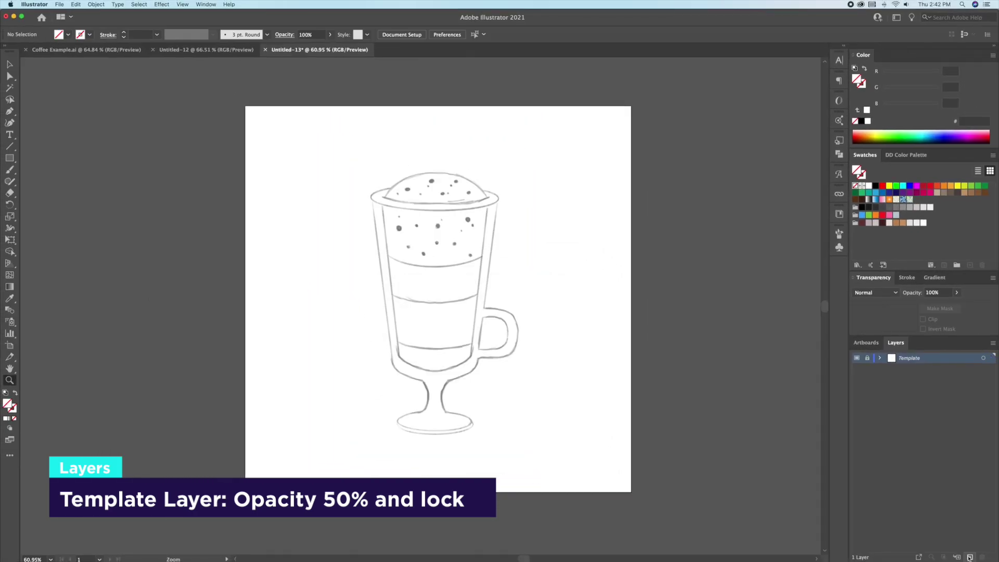
# - Add a new layer above it and rename it Outline
pyautogui.doubleClick(893, 358)
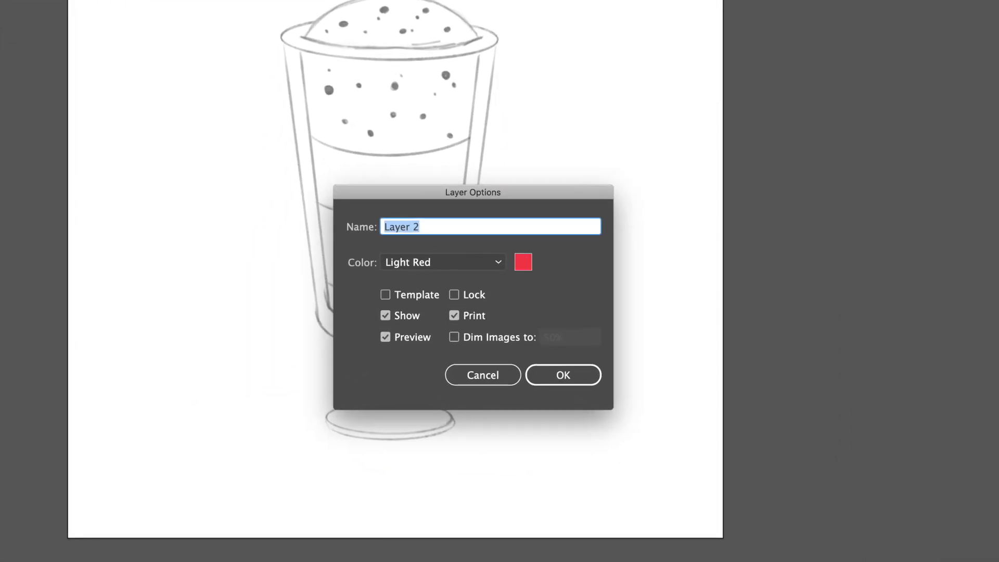
pyautogui.write('Outline')
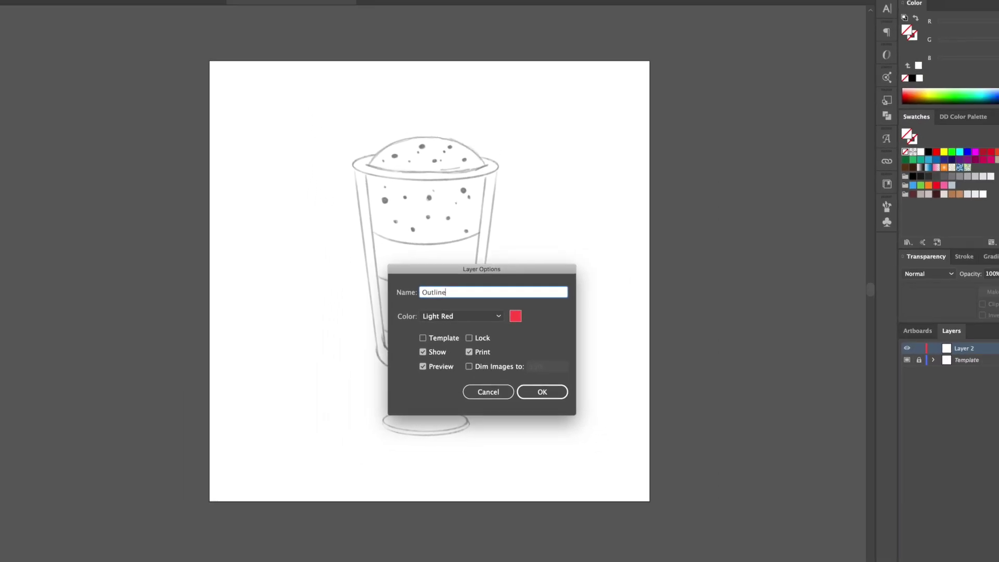
pyautogui.press('Return')
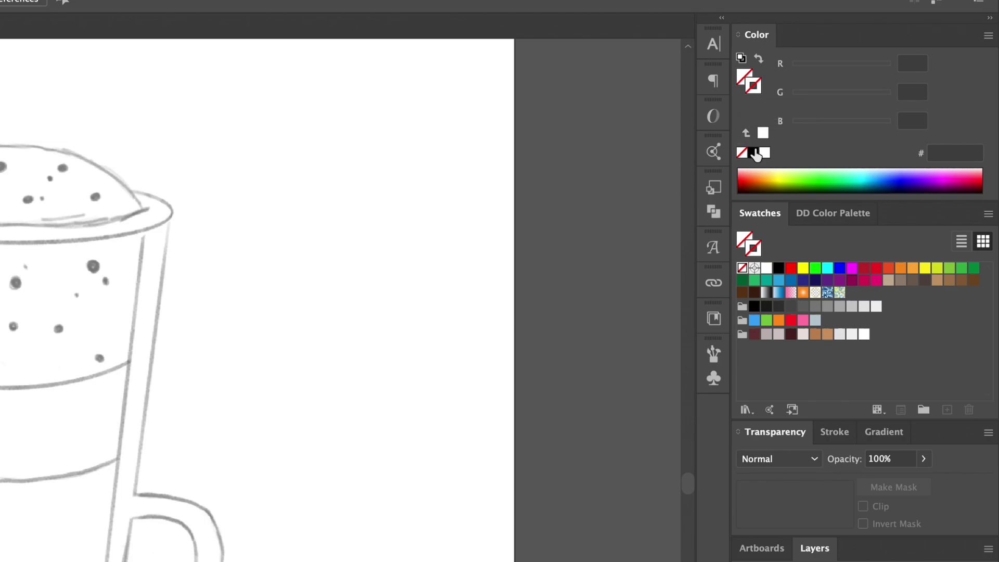
# - Set a black 8 pt stroke with round caps and round joins for outlining
pyautogui.click(753, 153)
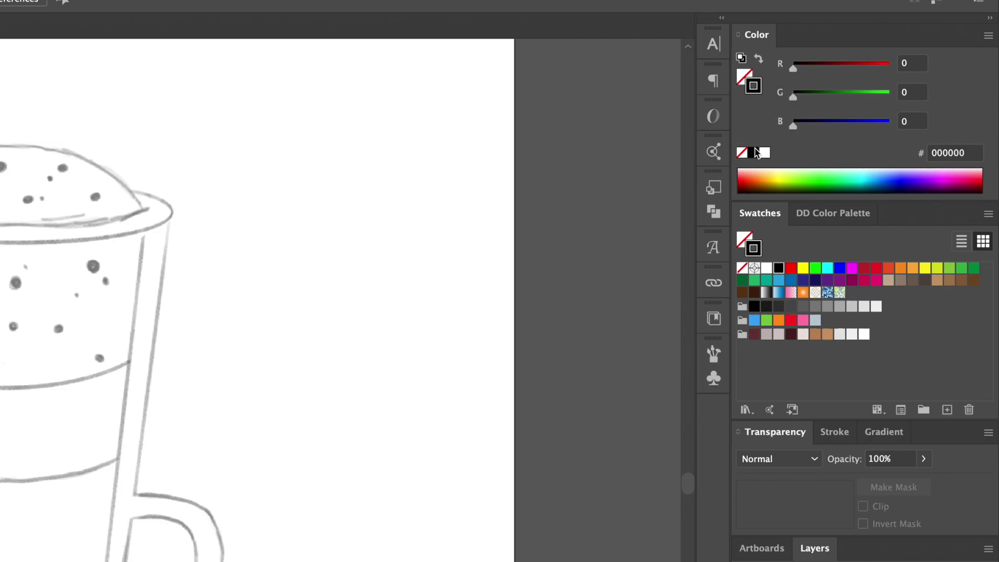
pyautogui.click(835, 432)
pyautogui.click(828, 459)
pyautogui.write('8')
pyautogui.press('Tab')
pyautogui.click(823, 482)
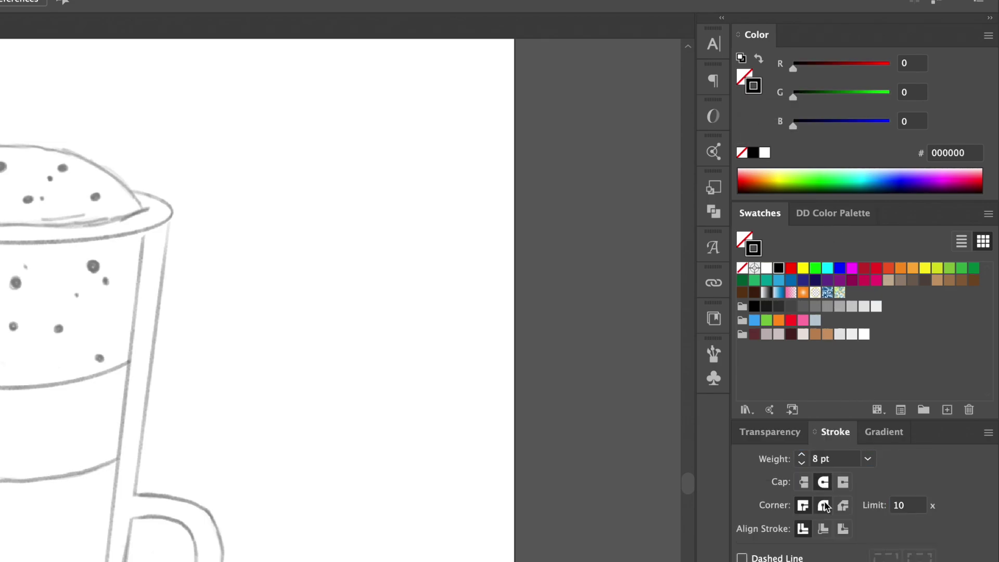
pyautogui.click(823, 505)
pyautogui.scroll(2, 475, 190)
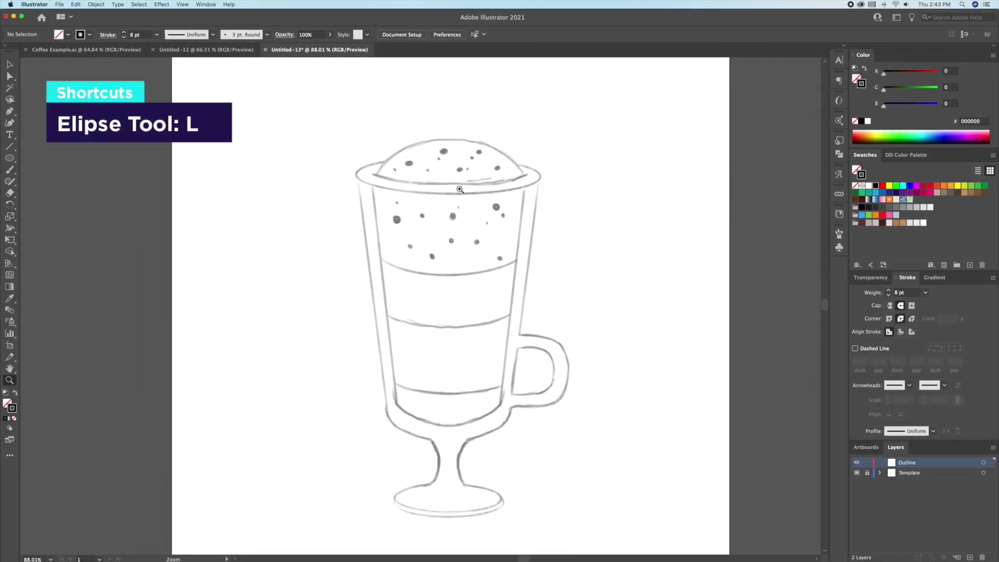
# - Draw a thick black ellipse tracing the glass rim and zoom in on it
pyautogui.click(10, 162)
pyautogui.moveTo(449, 172); pyautogui.dragTo(544, 194)
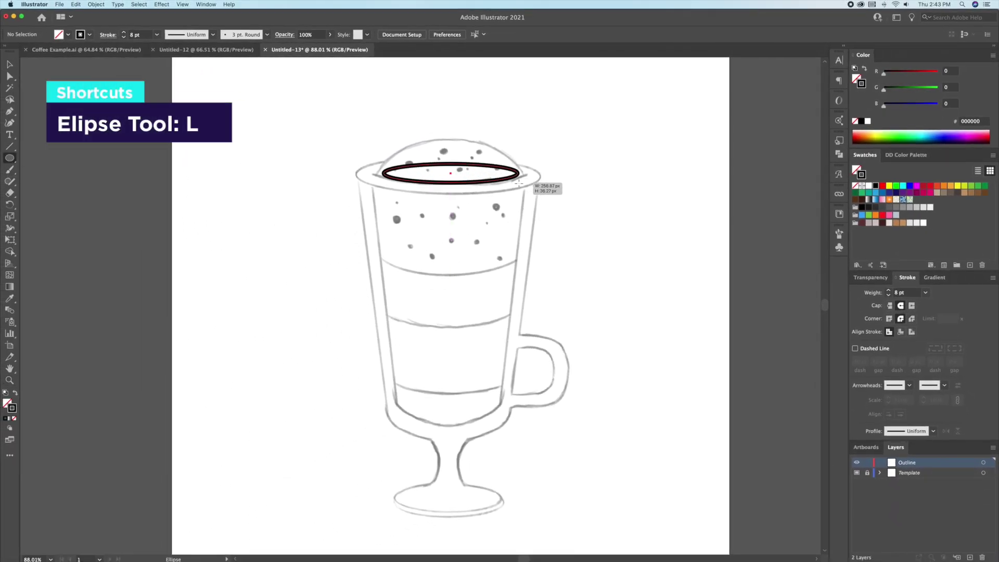
pyautogui.press('v')
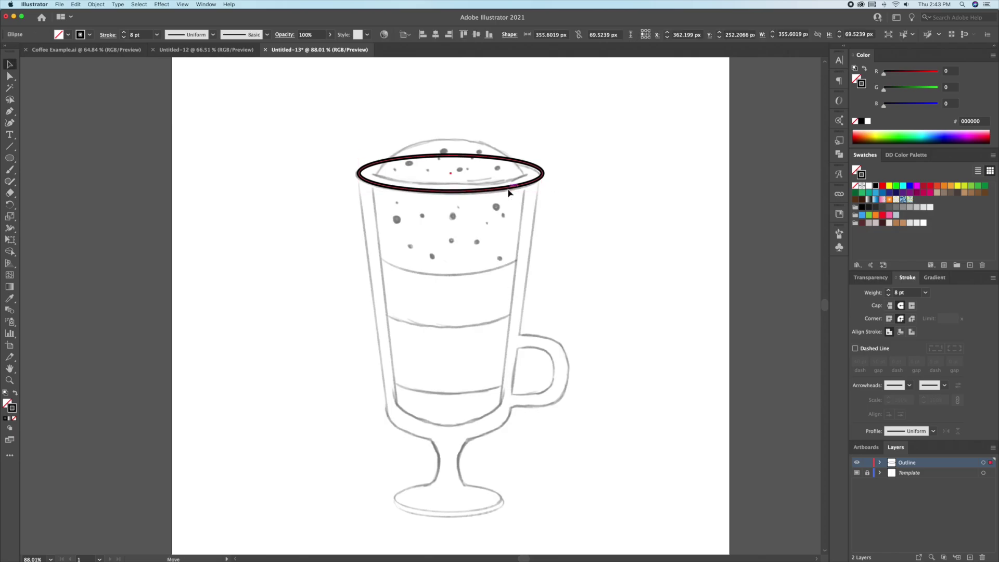
pyautogui.press('Escape')
pyautogui.press('z')
pyautogui.moveTo(469, 195); pyautogui.dragTo(508, 203)
pyautogui.scroll(2, 546, 234)
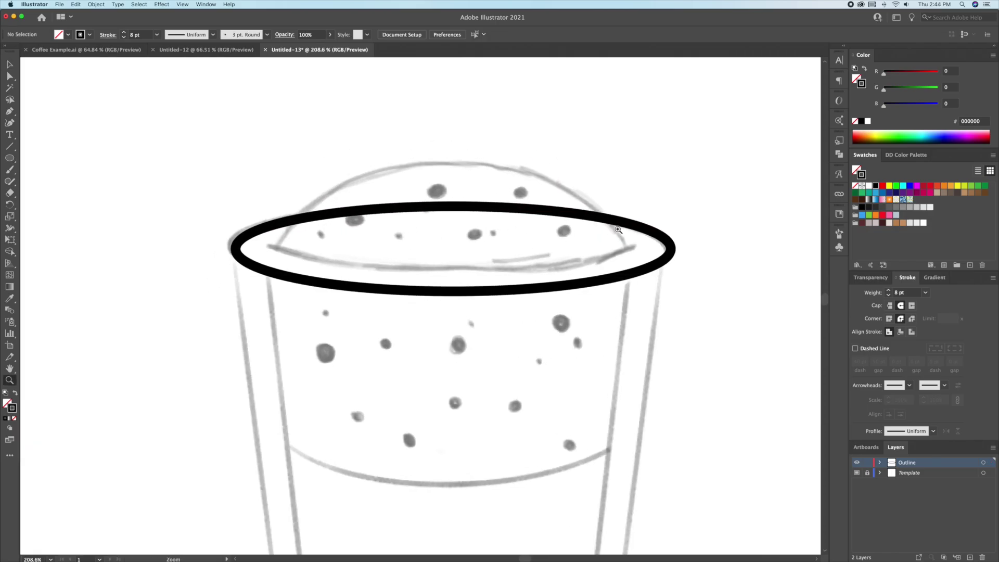
pyautogui.press('v')
pyautogui.click(623, 233)
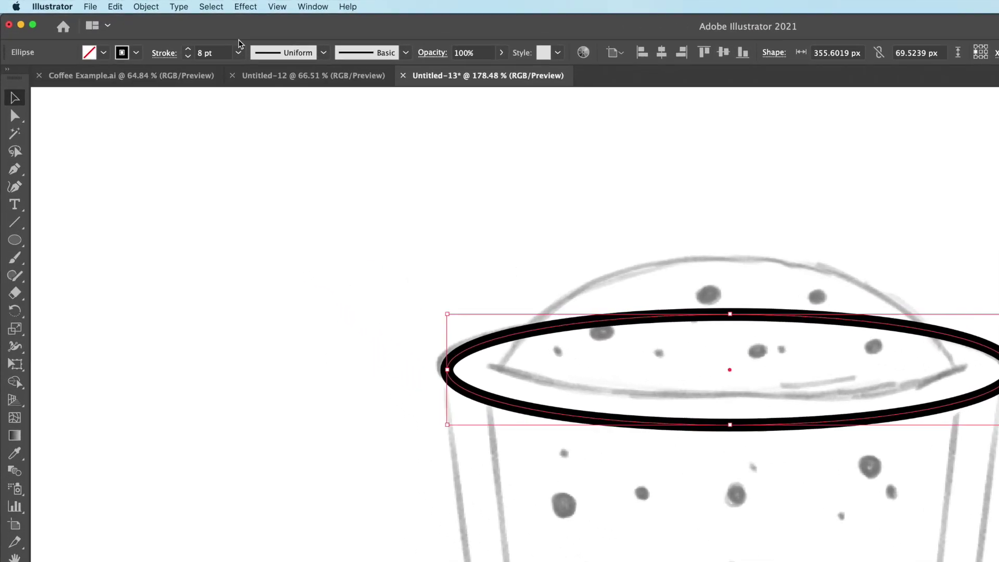
# - Paste a smaller copy of the rim ellipse in front and pull its top anchor up into a foam dome
pyautogui.click(125, 6)
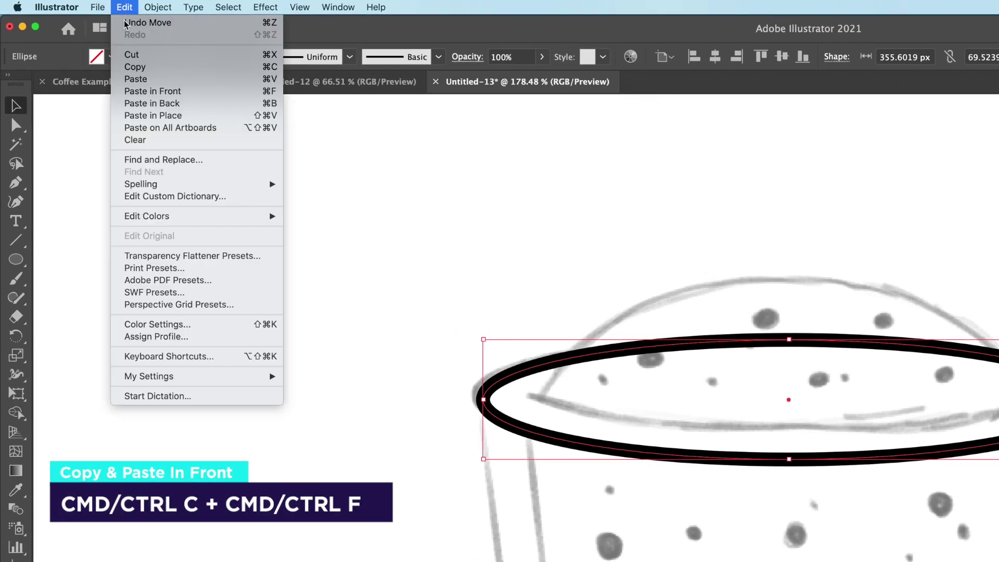
pyautogui.click(138, 72)
pyautogui.click(125, 7)
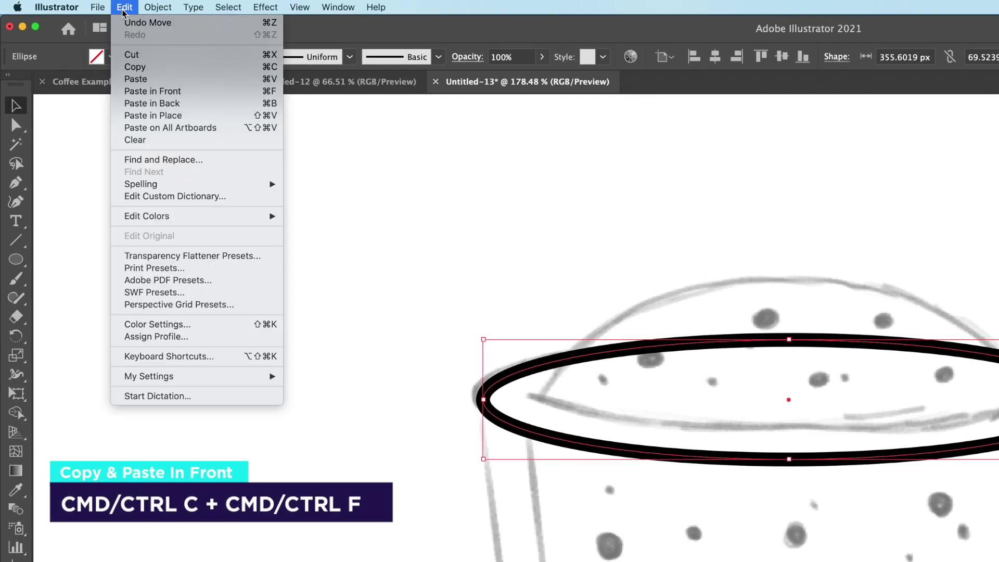
pyautogui.click(153, 91)
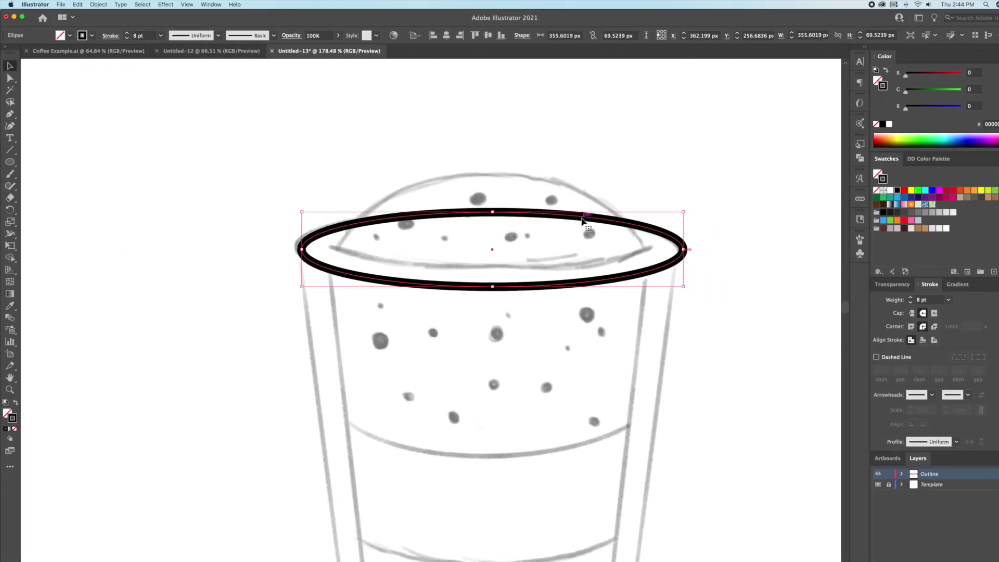
pyautogui.moveTo(669, 244); pyautogui.dragTo(630, 244)
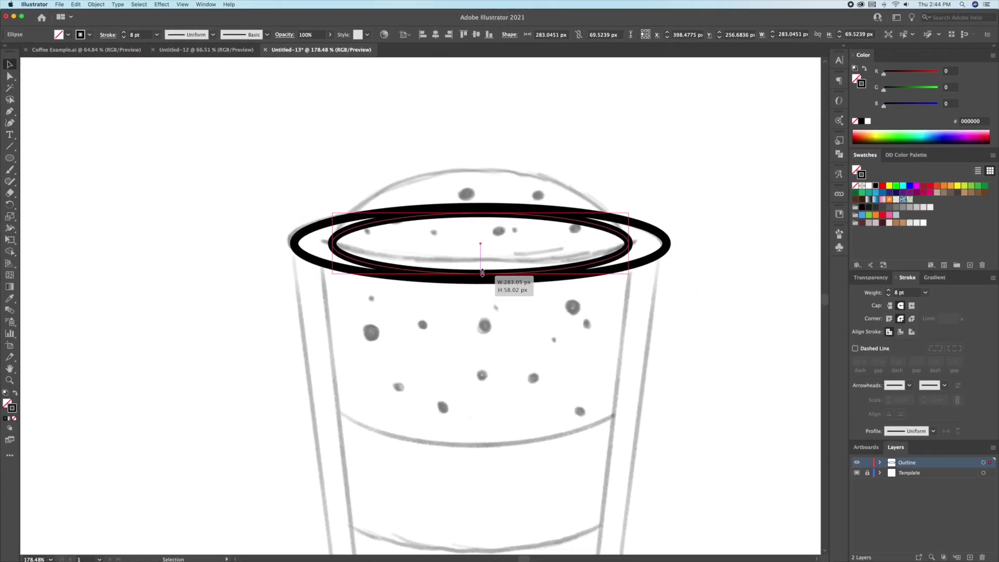
pyautogui.moveTo(481, 278); pyautogui.dragTo(482, 264)
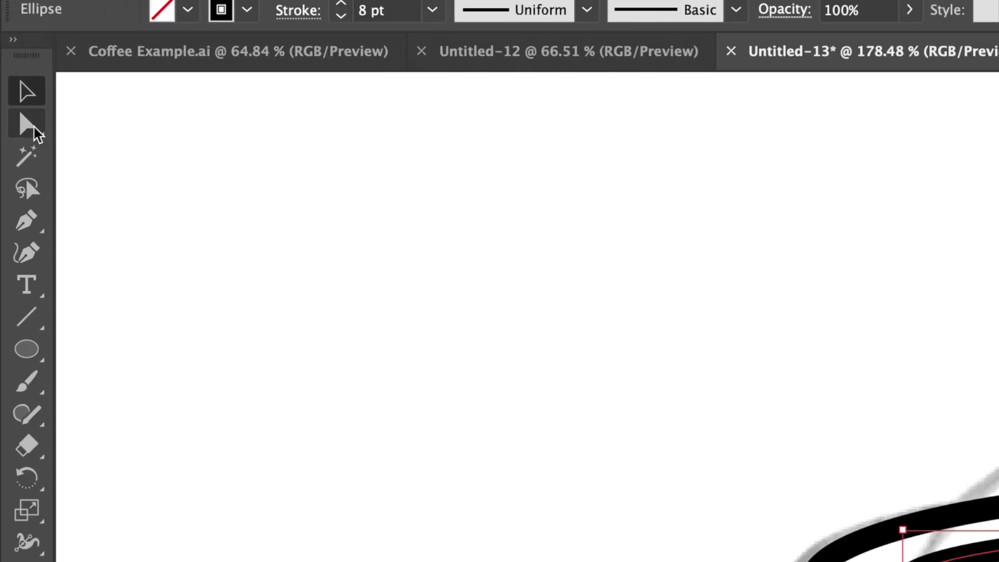
pyautogui.click(10, 76)
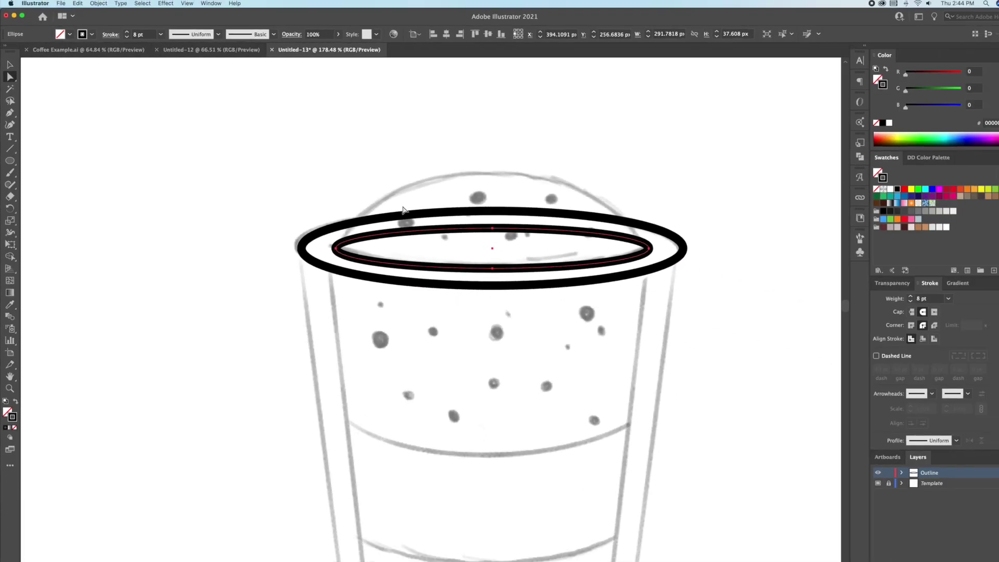
pyautogui.moveTo(482, 229); pyautogui.dragTo(481, 165)
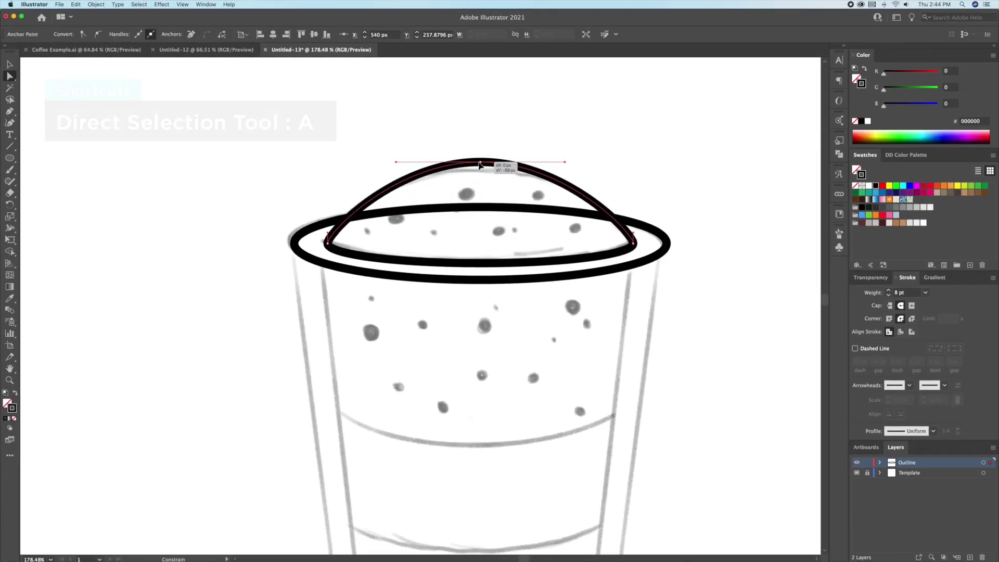
# - Merge the foam dome and its inner ellipse into one shape with the Shape Builder
pyautogui.press('v')
pyautogui.moveTo(235, 117); pyautogui.dragTo(291, 311)
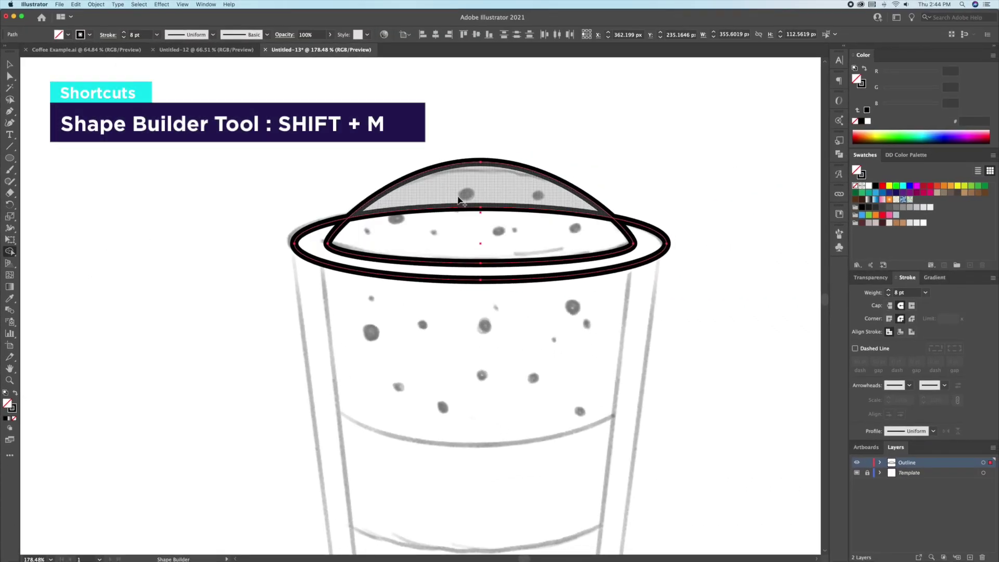
pyautogui.moveTo(464, 195); pyautogui.dragTo(464, 239)
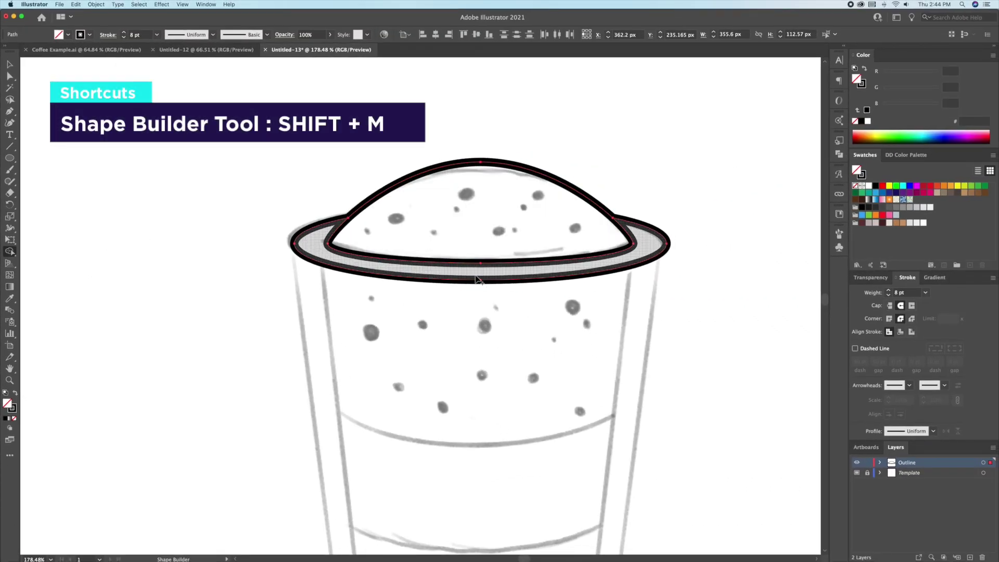
# - Nudge the dome upward and the rim ellipse slightly down into position
pyautogui.press('v')
pyautogui.click(509, 313)
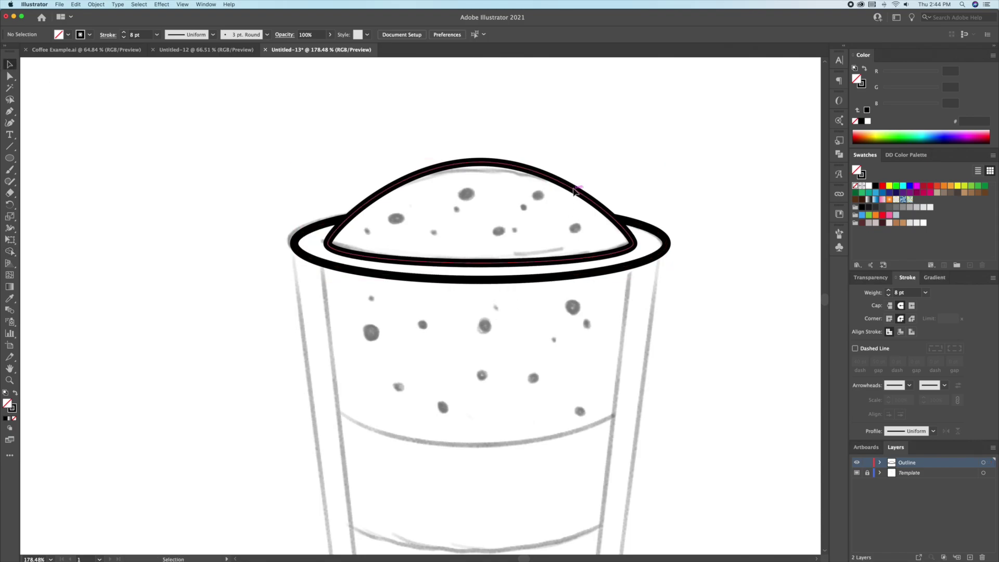
pyautogui.moveTo(574, 196); pyautogui.dragTo(574, 129)
pyautogui.moveTo(586, 266); pyautogui.dragTo(587, 330)
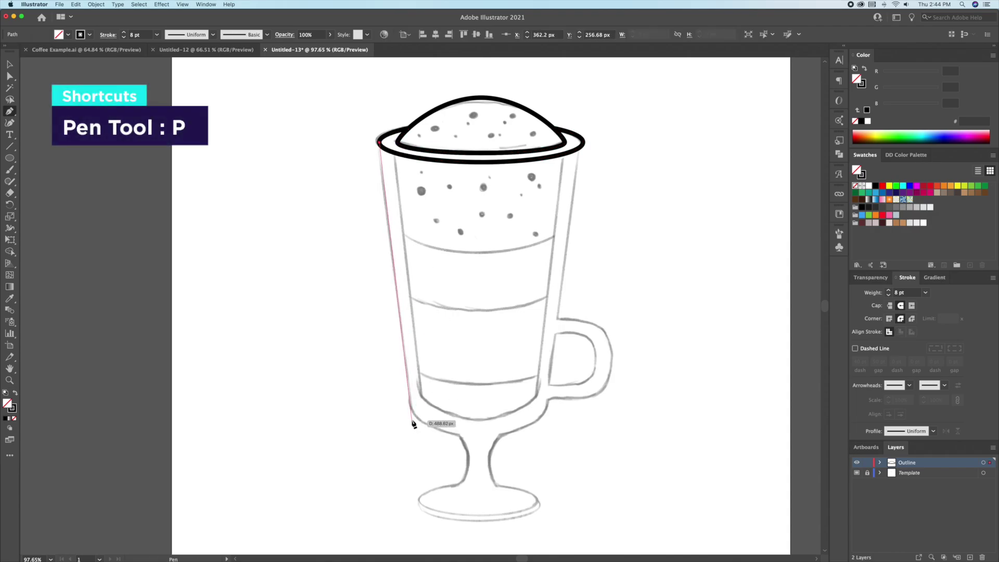
# - Finish the L-shaped half outline from the left wall to the bottom centre
pyautogui.click(415, 418)
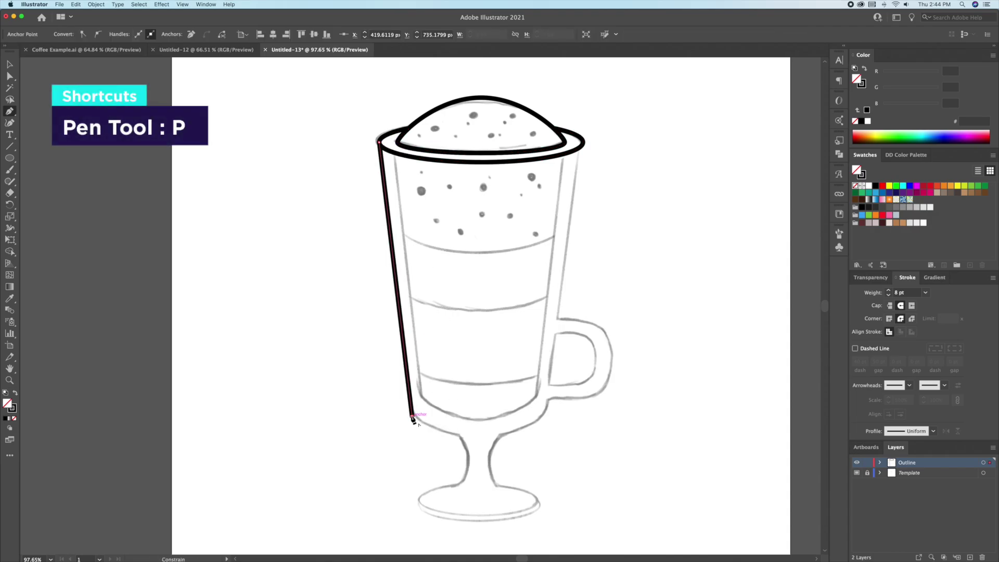
pyautogui.click(484, 417)
pyautogui.press('v')
pyautogui.scroll(2, 501, 417)
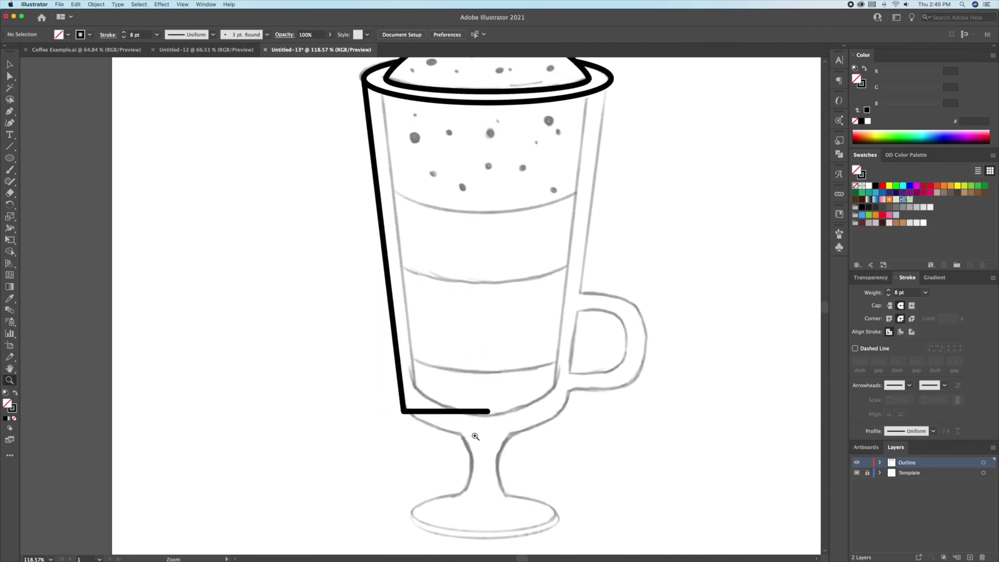
pyautogui.click(446, 412)
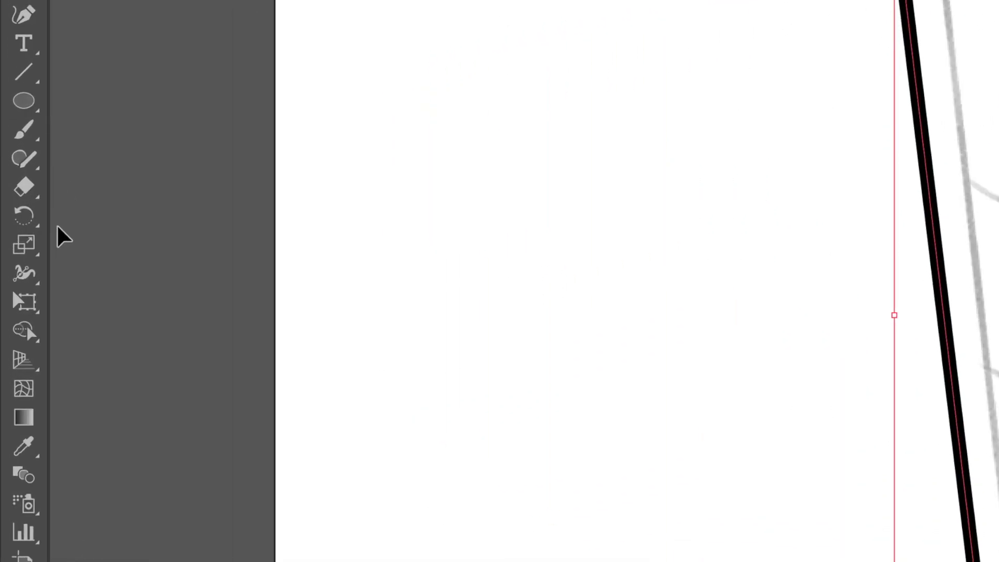
# - Reflect a vertical copy about the bottom centre to form the glass's right side
pyautogui.click(10, 216)
pyautogui.click(181, 271)
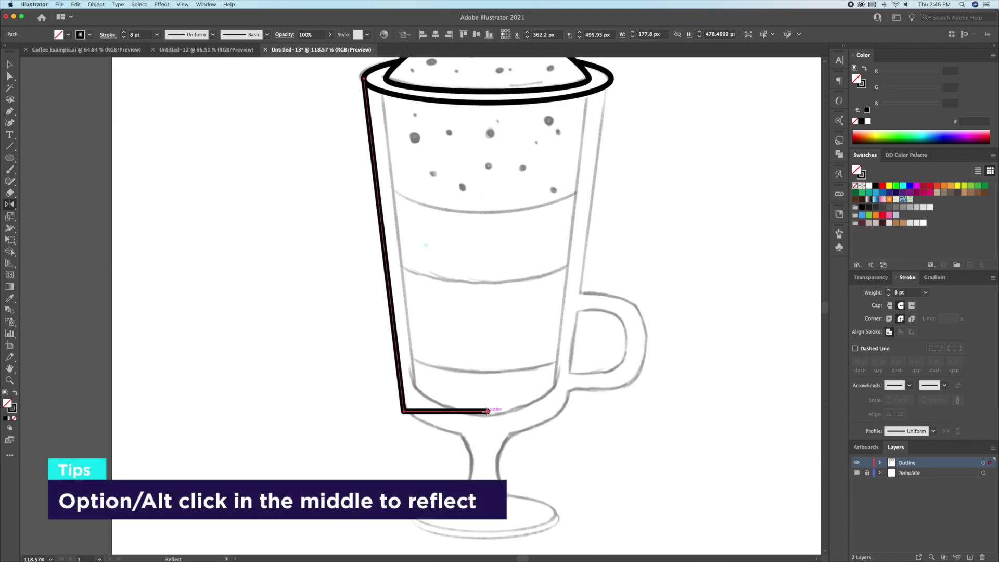
pyautogui.keyDown('alt'); pyautogui.click(488, 412); pyautogui.keyUp('alt')
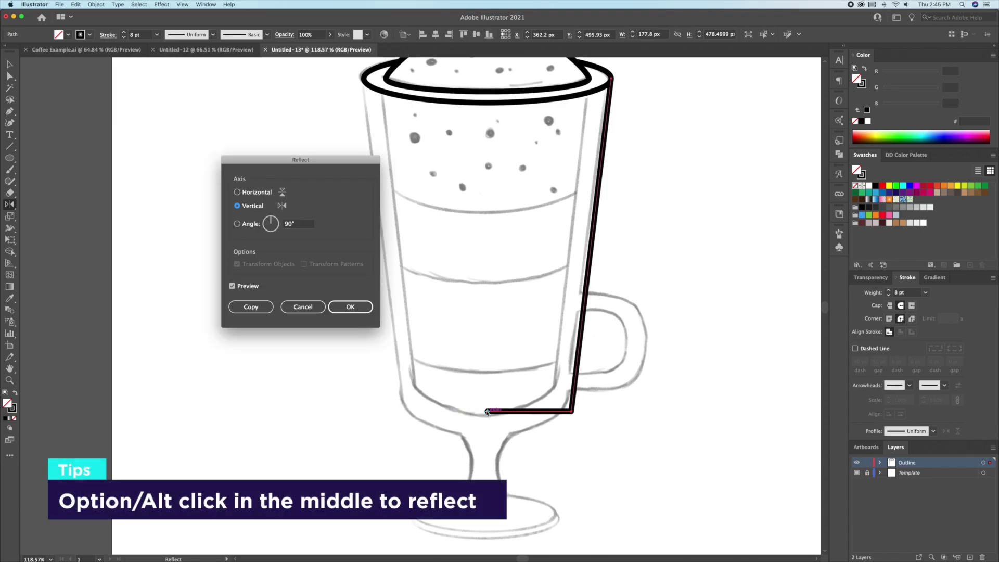
pyautogui.click(251, 307)
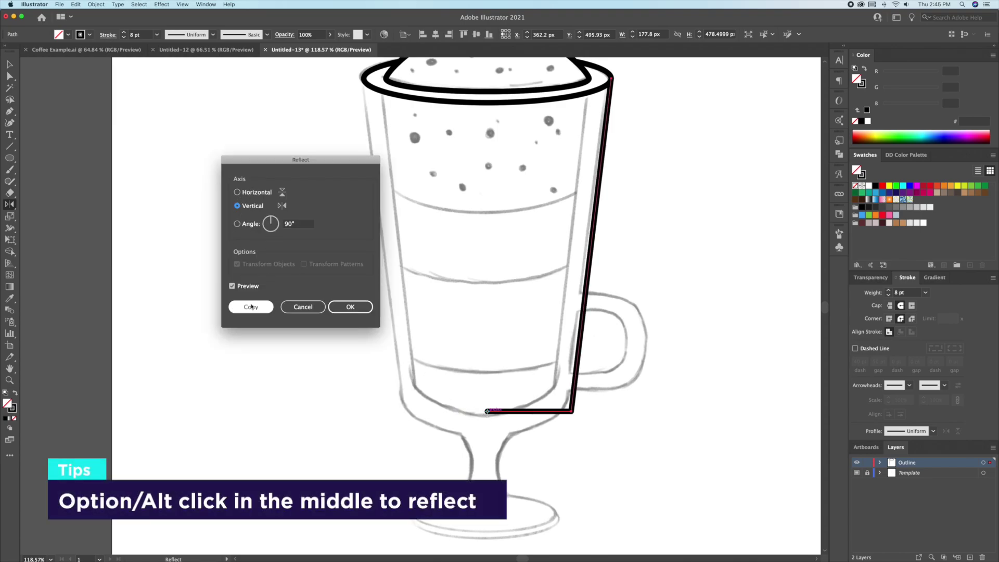
pyautogui.click(479, 346)
pyautogui.click(494, 437)
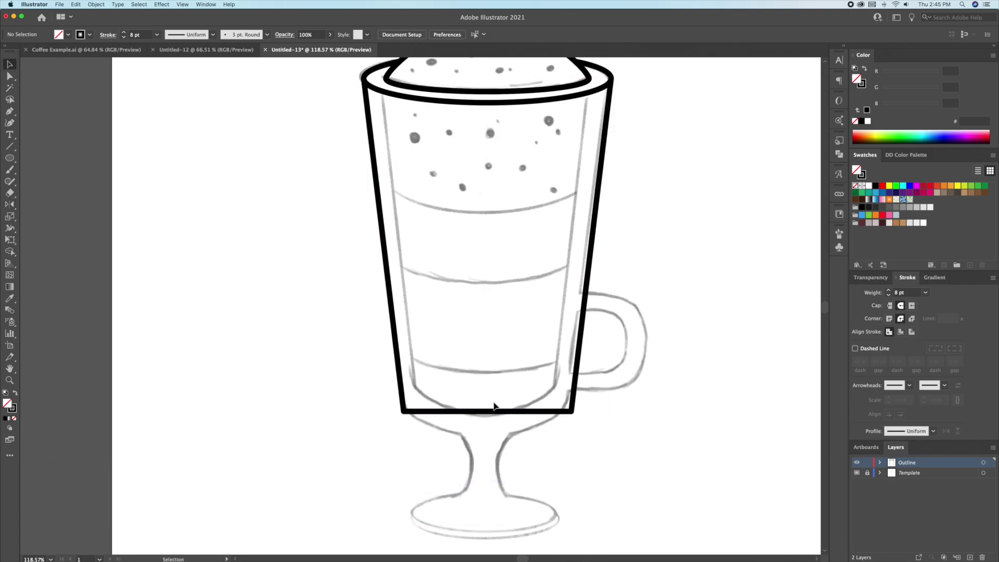
pyautogui.press('z')
# - Delete the doubled bottom edge points of the cup outline
pyautogui.click(484, 427)
pyautogui.press('a')
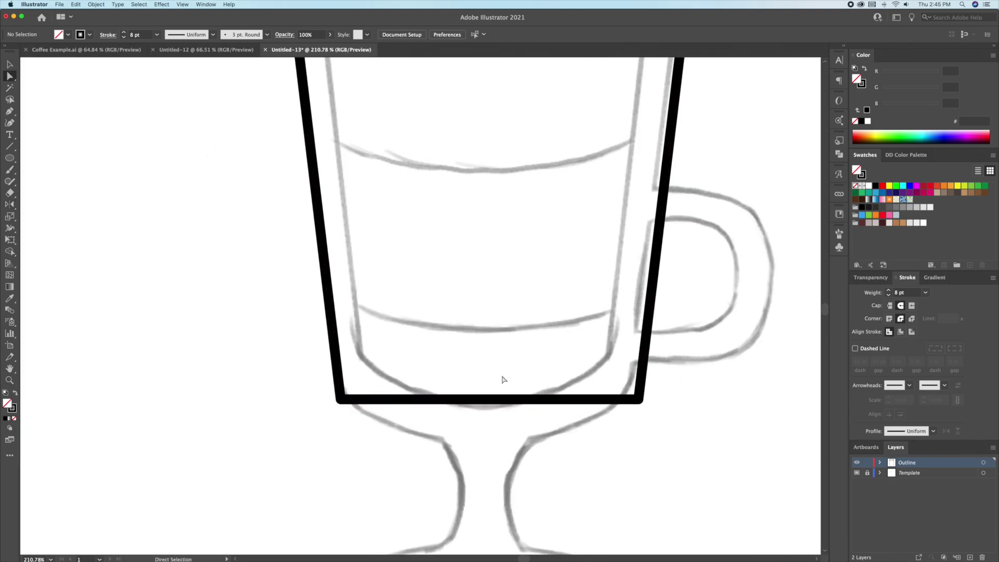
pyautogui.moveTo(502, 378); pyautogui.dragTo(469, 424)
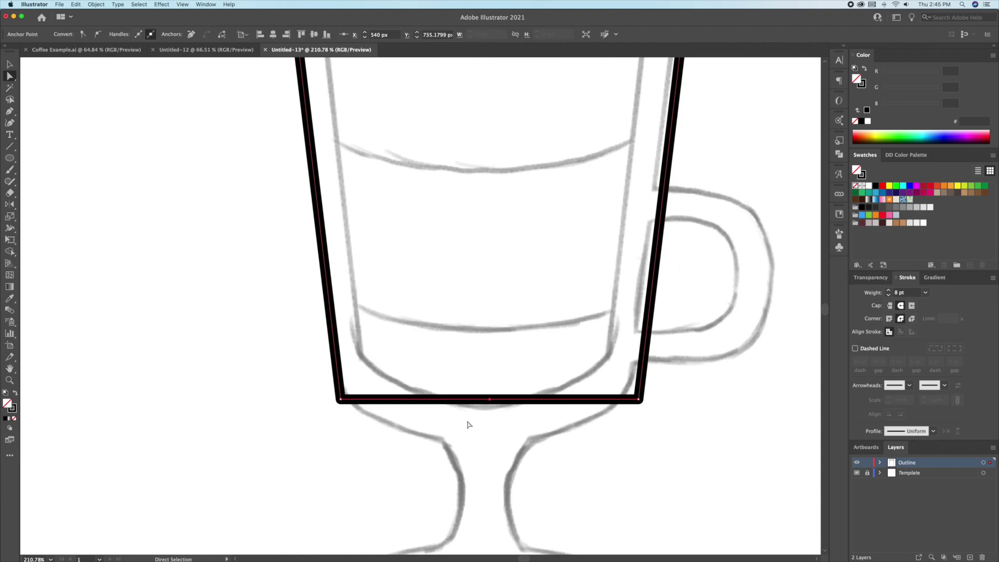
pyautogui.press('Delete')
# - Join both side endpoints with a single bottom segment using the Pen
pyautogui.press('p')
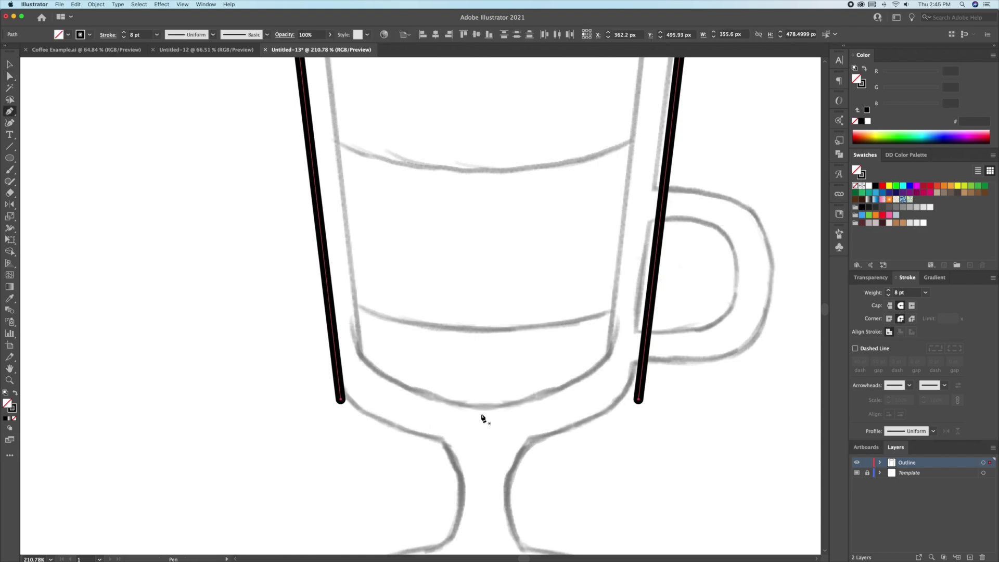
pyautogui.click(643, 401)
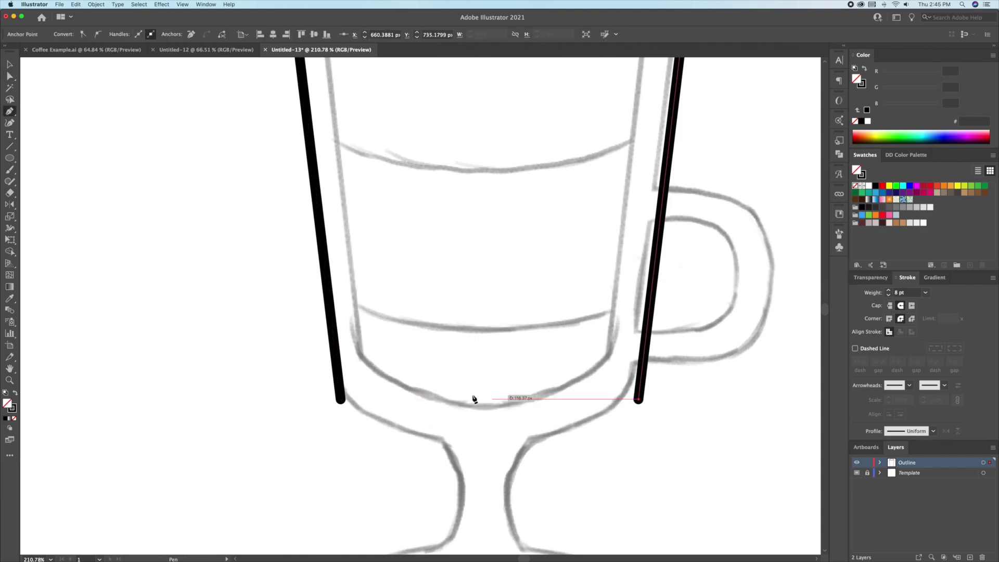
pyautogui.click(342, 401)
pyautogui.hotkey('ctrl', '0')
pyautogui.press('z')
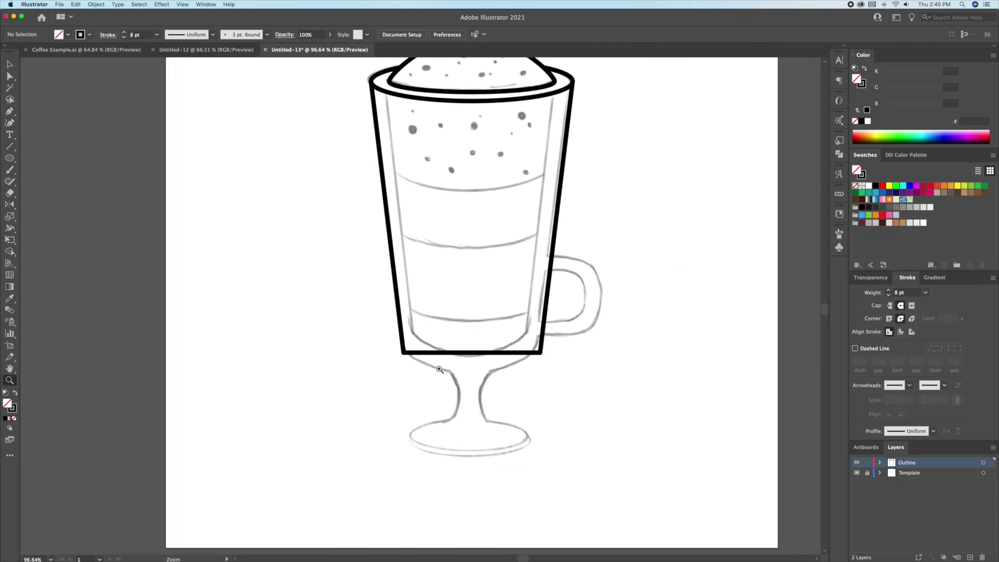
# - Bend the cup outline's bottom segment into a downward curve with the Curvature tool
pyautogui.click(487, 364)
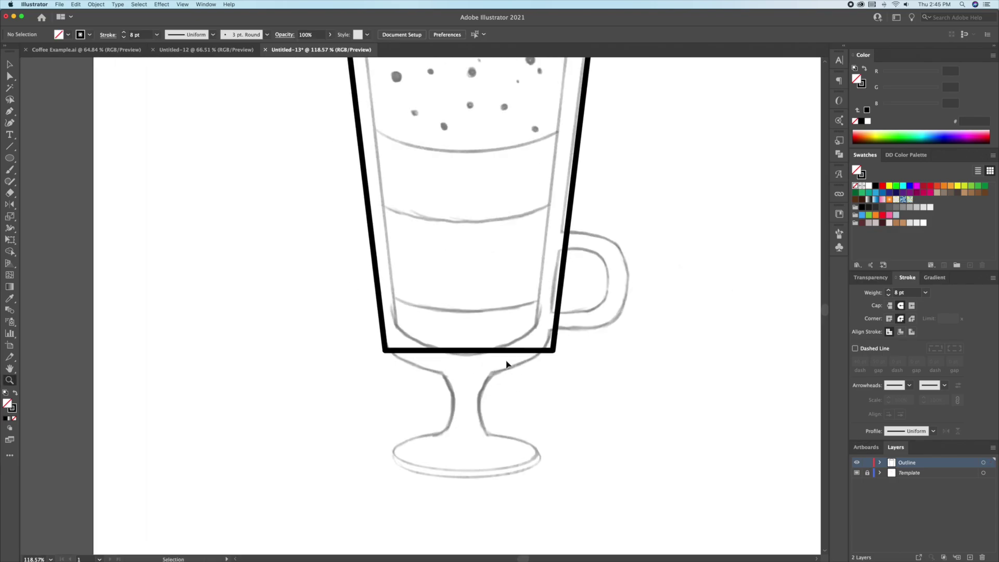
pyautogui.hotkey('ctrl', '1')
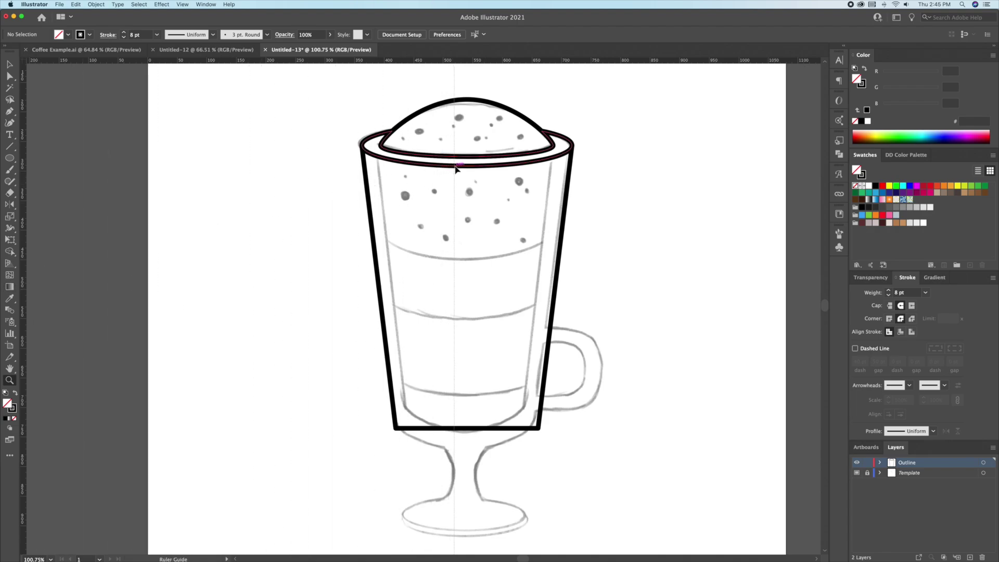
pyautogui.press('z')
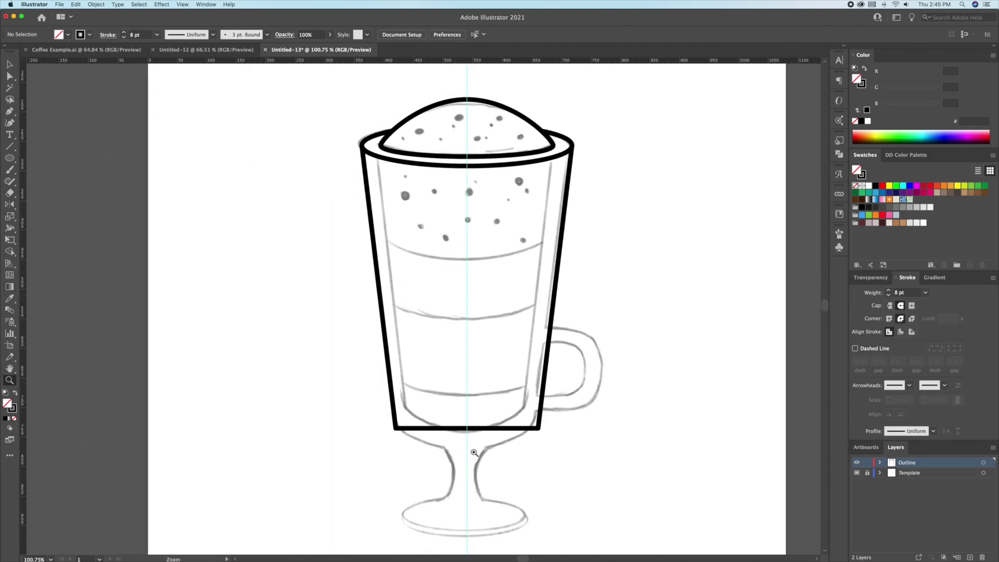
pyautogui.click(457, 451)
pyautogui.scroll(-3, 468, 422)
pyautogui.press('v')
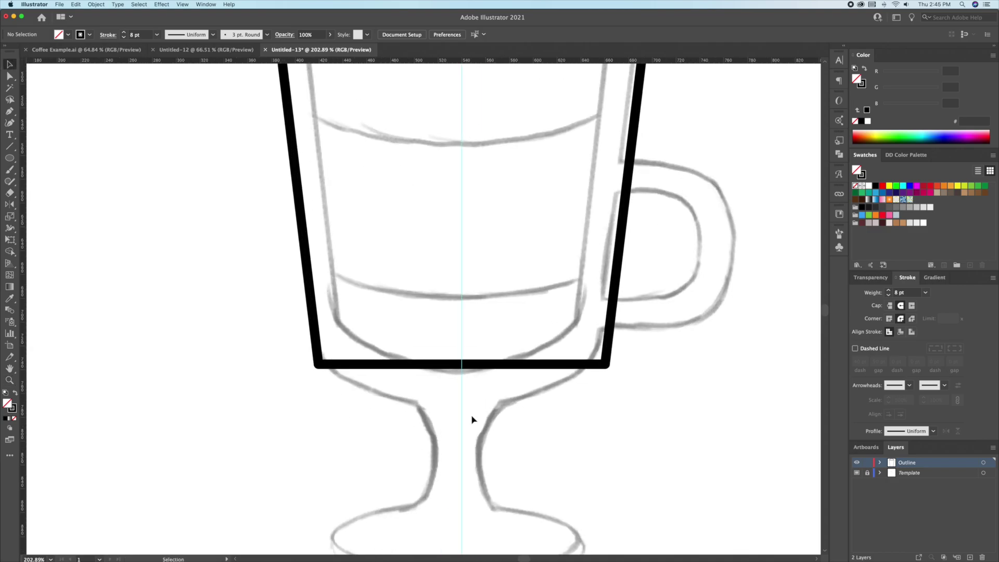
pyautogui.click(446, 364)
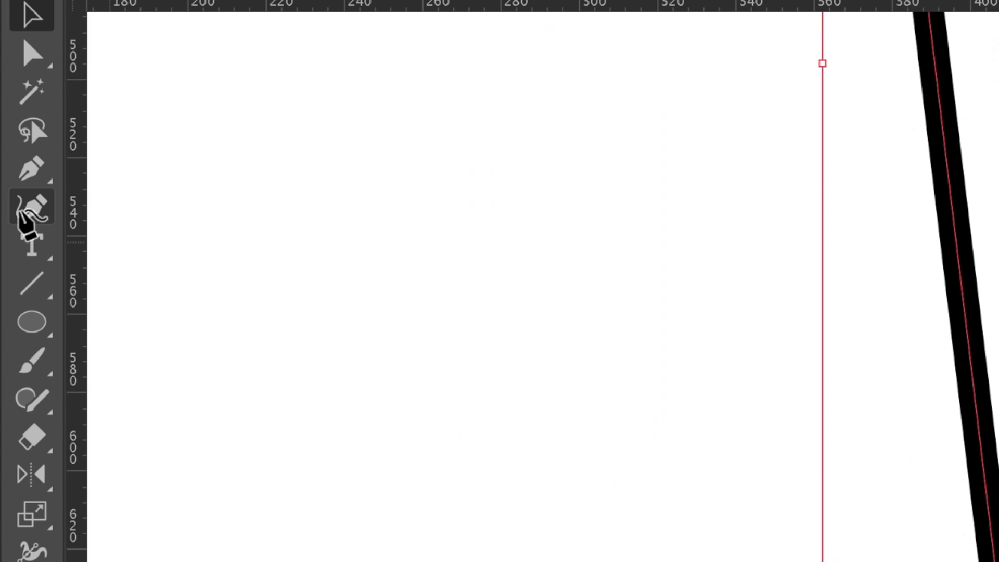
pyautogui.click(31, 200)
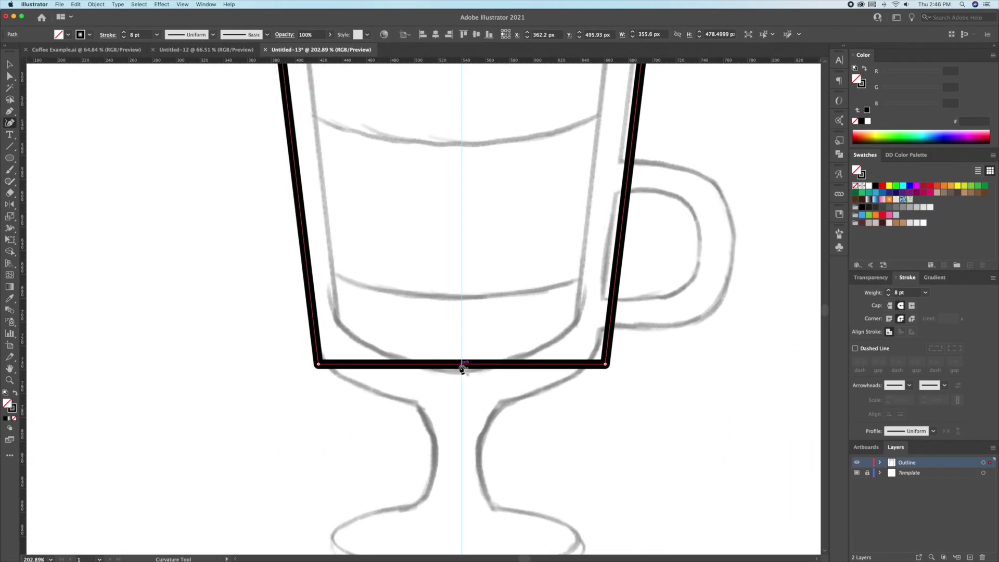
pyautogui.moveTo(463, 368); pyautogui.dragTo(512, 372)
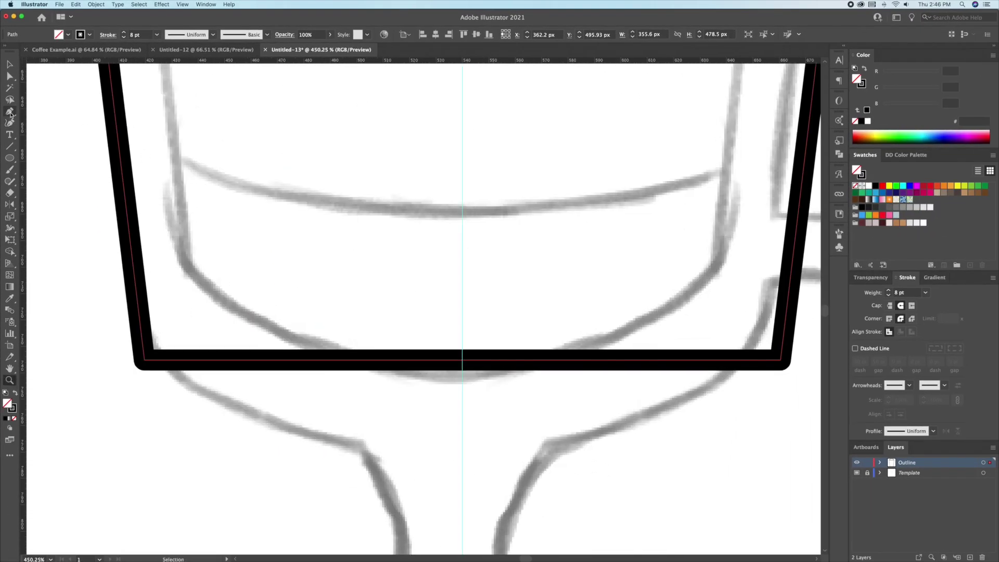
pyautogui.moveTo(462, 359); pyautogui.dragTo(465, 450)
pyautogui.press('v')
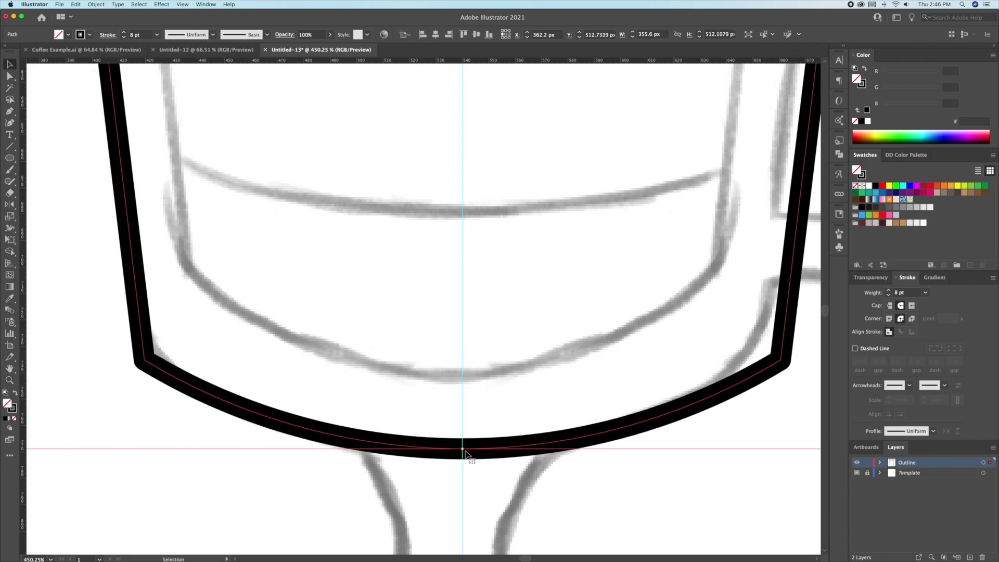
pyautogui.press('super+minus')
# - Round off the outline's lower corners with the live corner widgets
pyautogui.press('a')
pyautogui.click(464, 400)
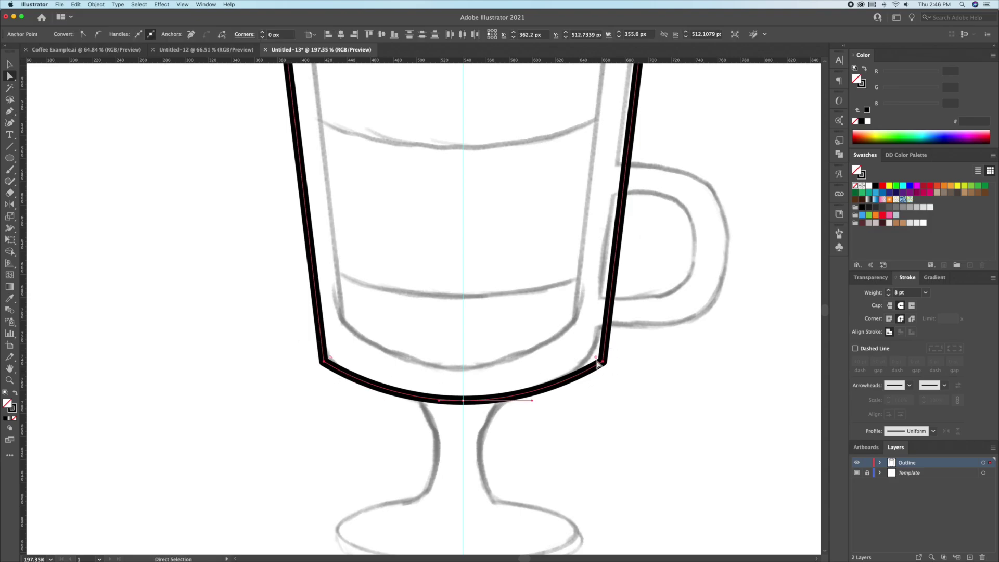
pyautogui.moveTo(601, 359); pyautogui.dragTo(582, 343)
pyautogui.press('z')
pyautogui.keyDown('alt'); pyautogui.click(553, 324); pyautogui.keyUp('alt')
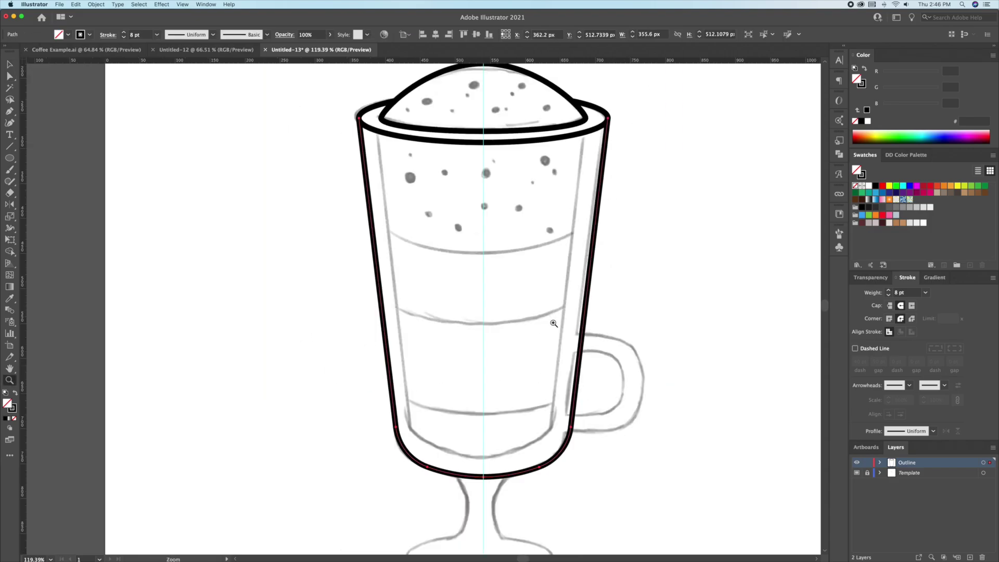
pyautogui.press('v')
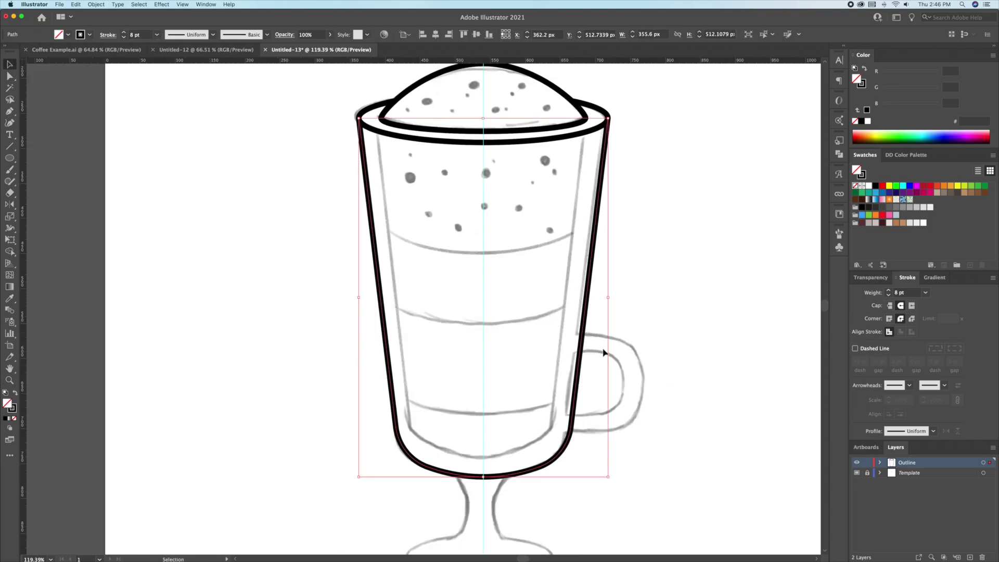
pyautogui.click(96, 4)
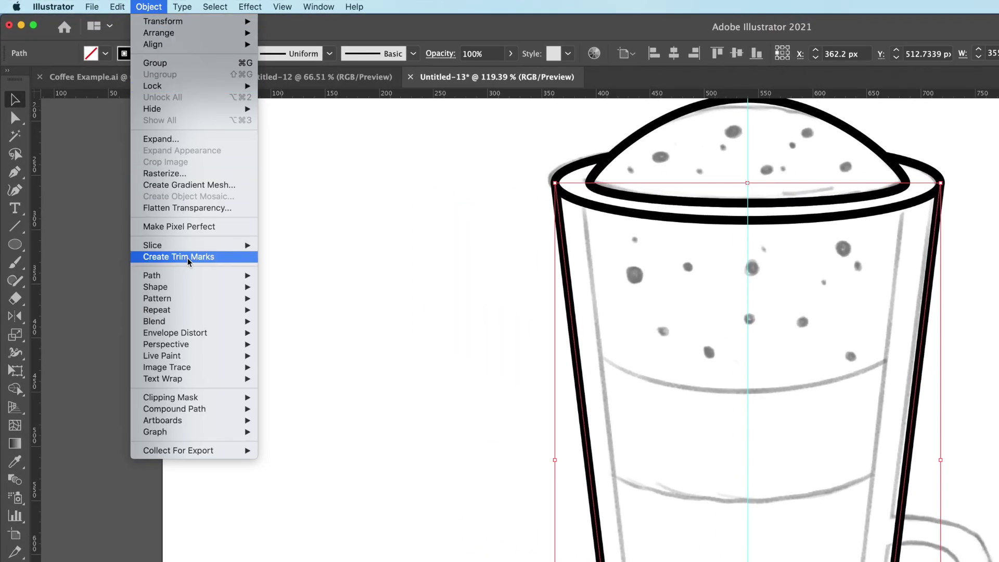
pyautogui.moveTo(194, 276)
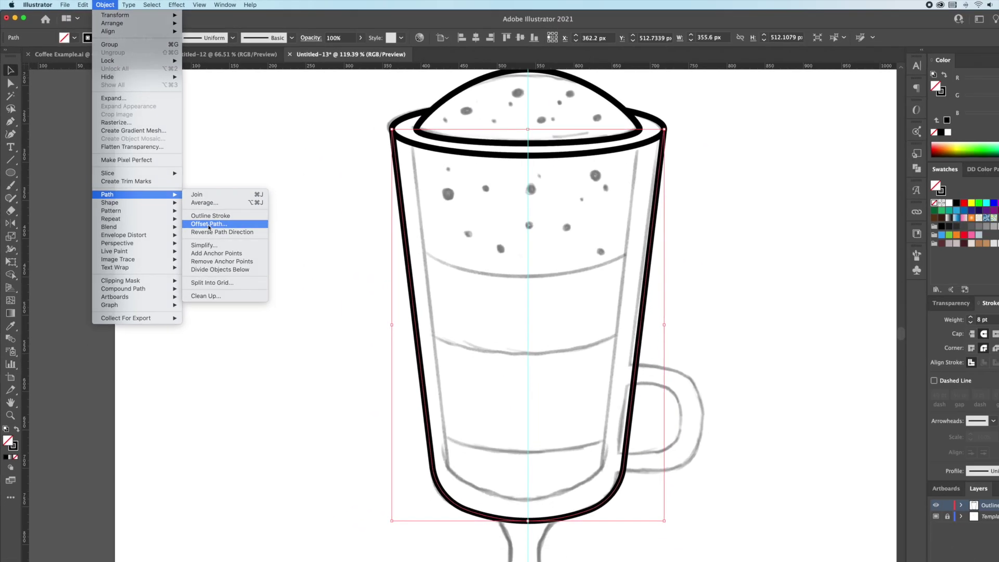
# - Apply Offset Path at about -28 px to give the cup outline wall thickness
pyautogui.click(209, 224)
pyautogui.press('Down')
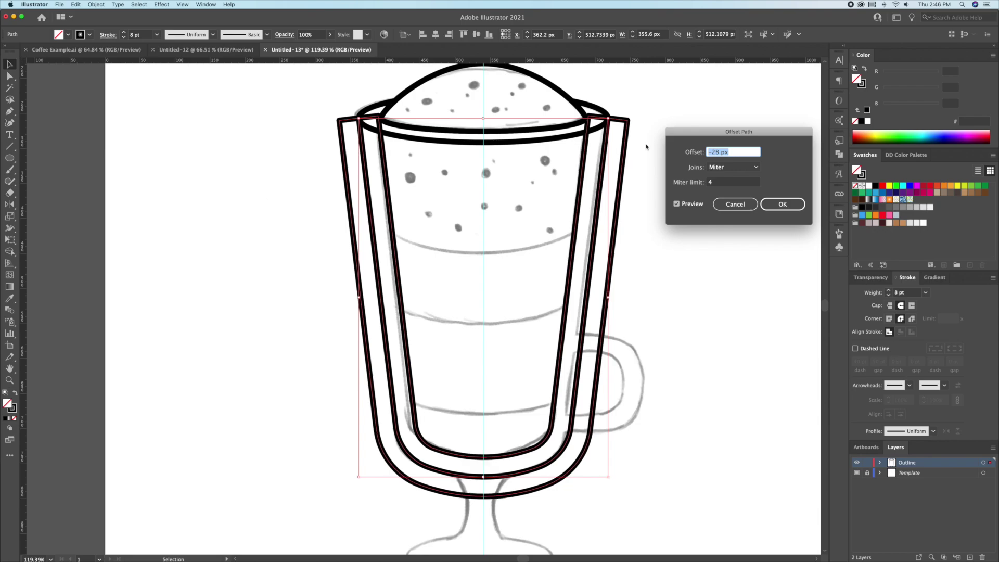
pyautogui.click(783, 205)
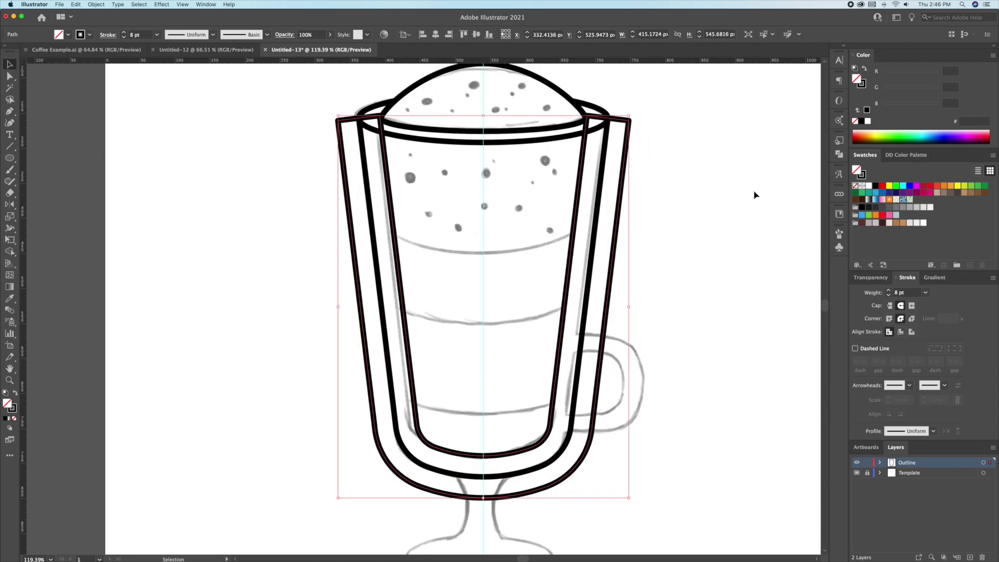
pyautogui.click(695, 158)
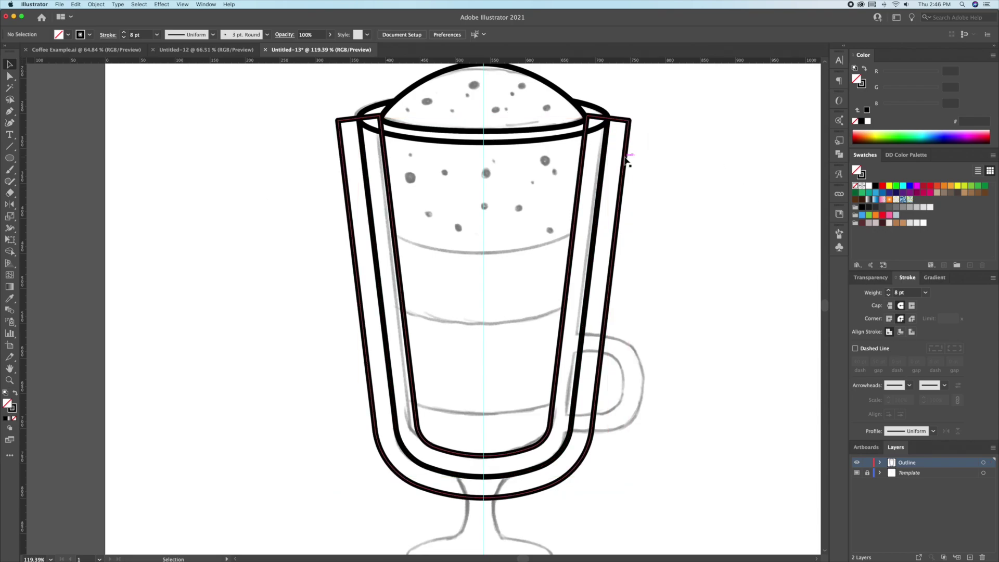
# - Remove the extra outermost cup outline, leaving two glass walls
pyautogui.click(628, 161)
pyautogui.keyDown('shift'); pyautogui.click(609, 161); pyautogui.keyUp('shift')
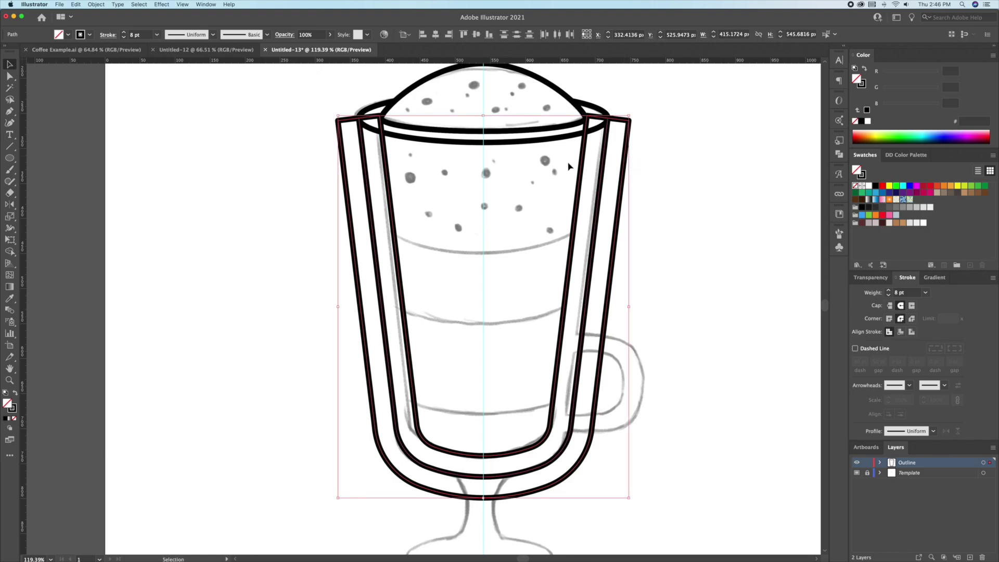
pyautogui.click(11, 253)
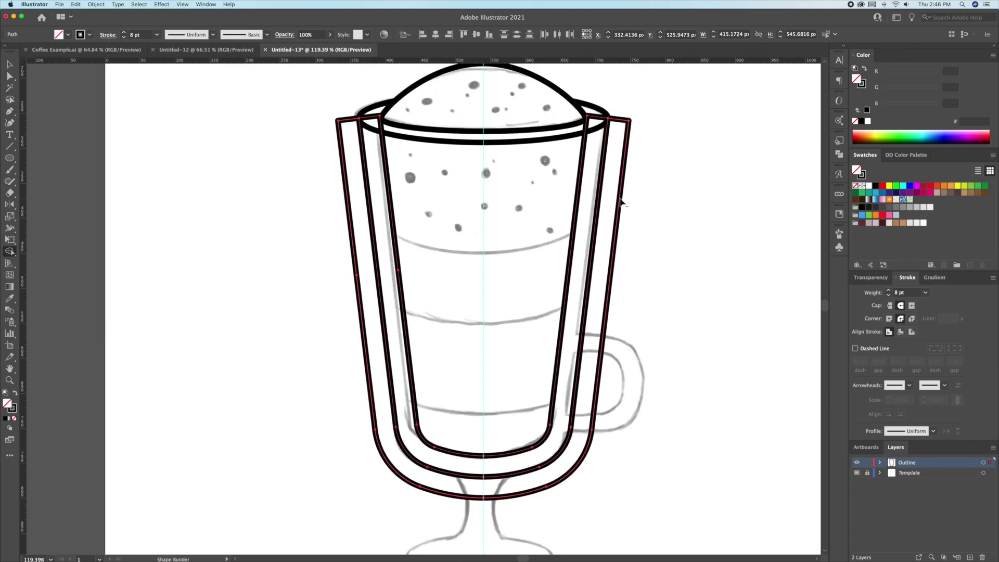
pyautogui.hotkey('ctrl', 'z')
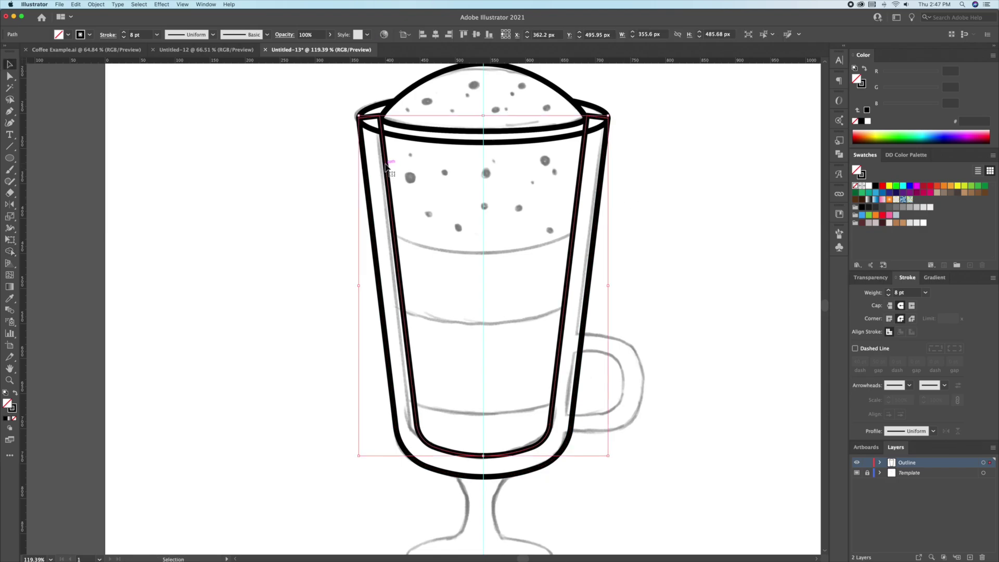
# - Unite the rim ellipse with the wall tops into one outline using the Shape Builder
pyautogui.hotkey('ctrl', '+')
pyautogui.moveTo(594, 133); pyautogui.dragTo(499, 211)
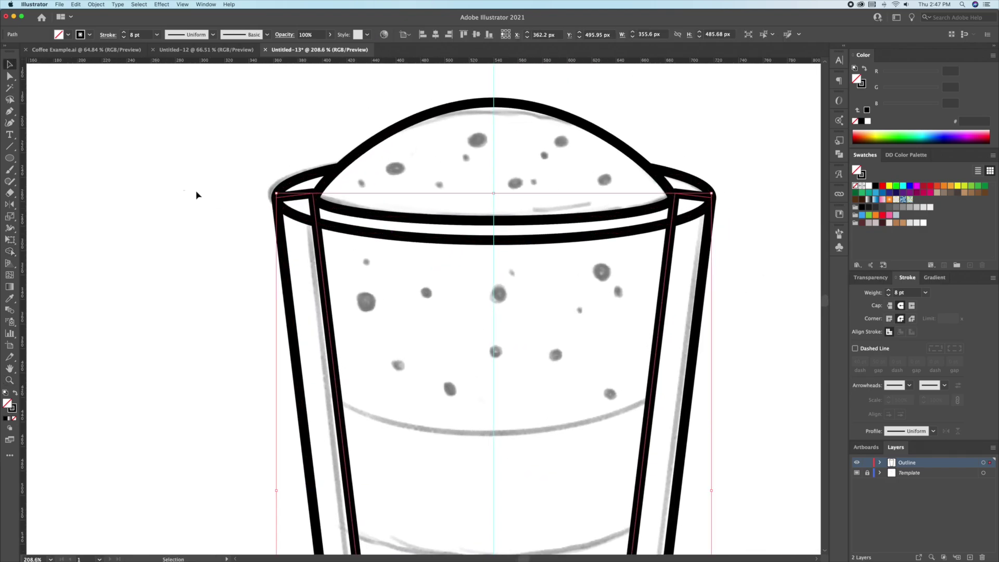
pyautogui.keyDown('shift'); pyautogui.click(480, 242); pyautogui.keyUp('shift')
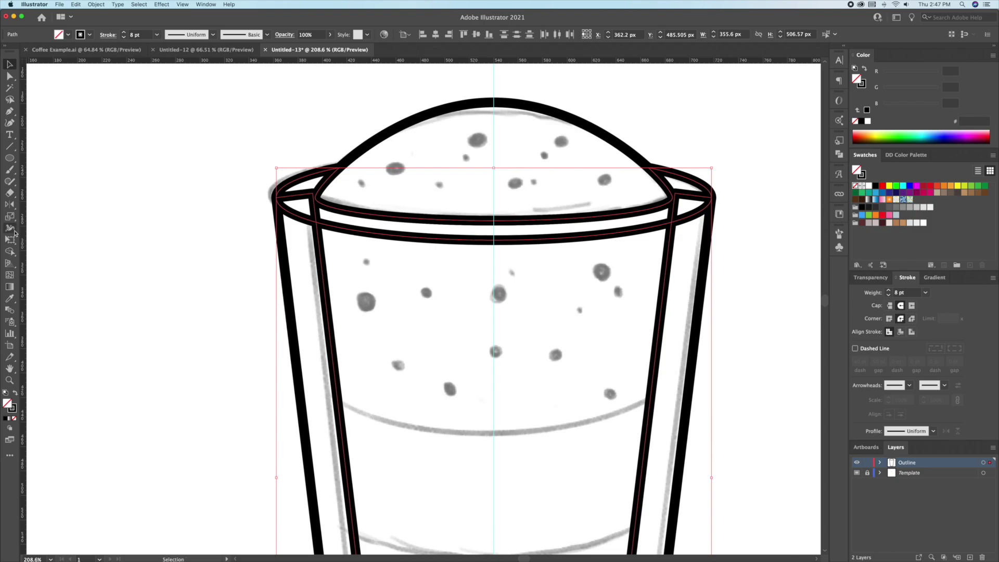
pyautogui.click(11, 231)
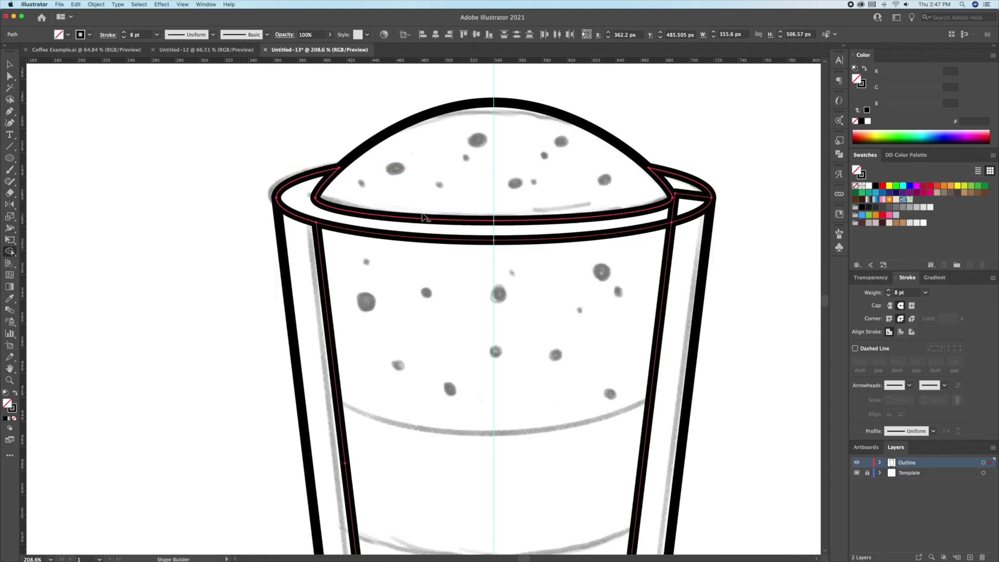
pyautogui.moveTo(303, 211); pyautogui.dragTo(691, 206)
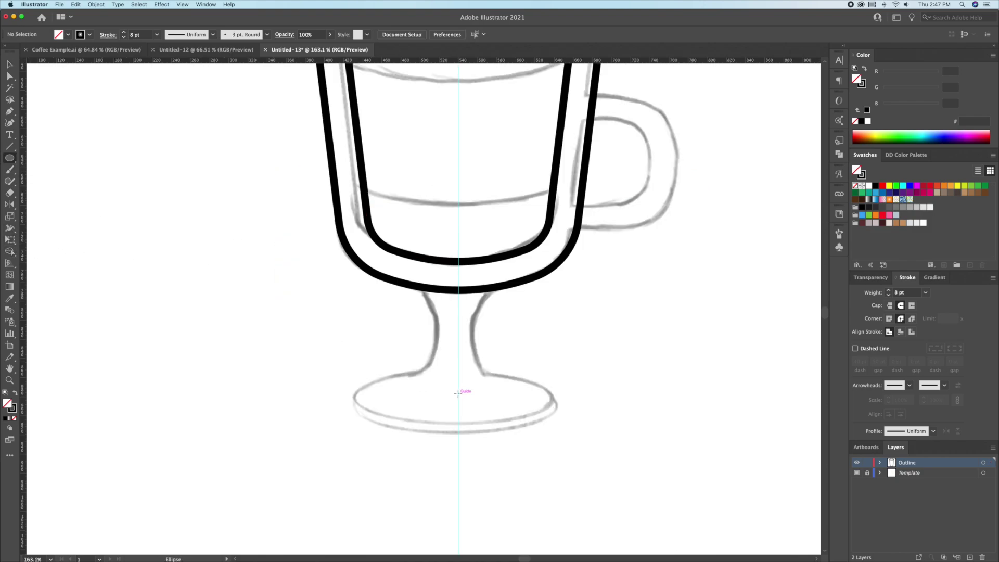
# - Draw the foot ellipse, duplicate it straight down and keep only the copy's bottom arc
pyautogui.moveTo(459, 393)
pyautogui.mouseDown()
pyautogui.moveTo(564, 421)
pyautogui.moveTo(557, 361)
pyautogui.mouseUp()
pyautogui.press('v')
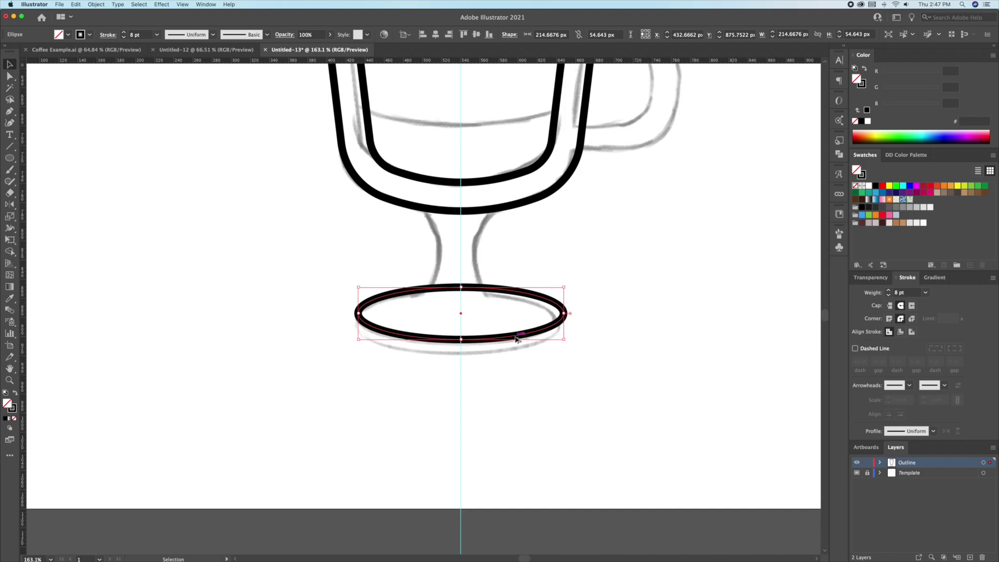
pyautogui.moveTo(516, 340); pyautogui.dragTo(506, 428)
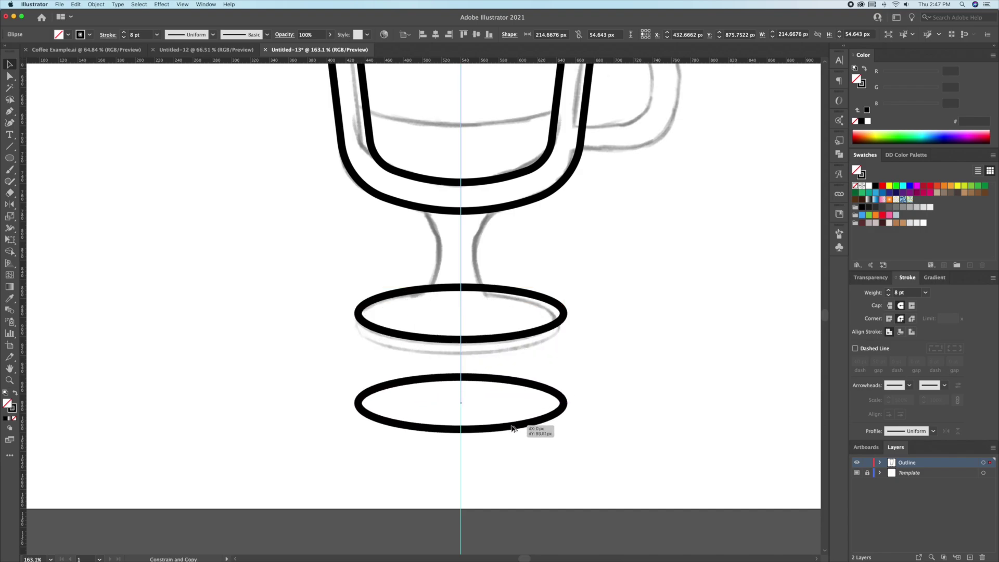
pyautogui.press('a')
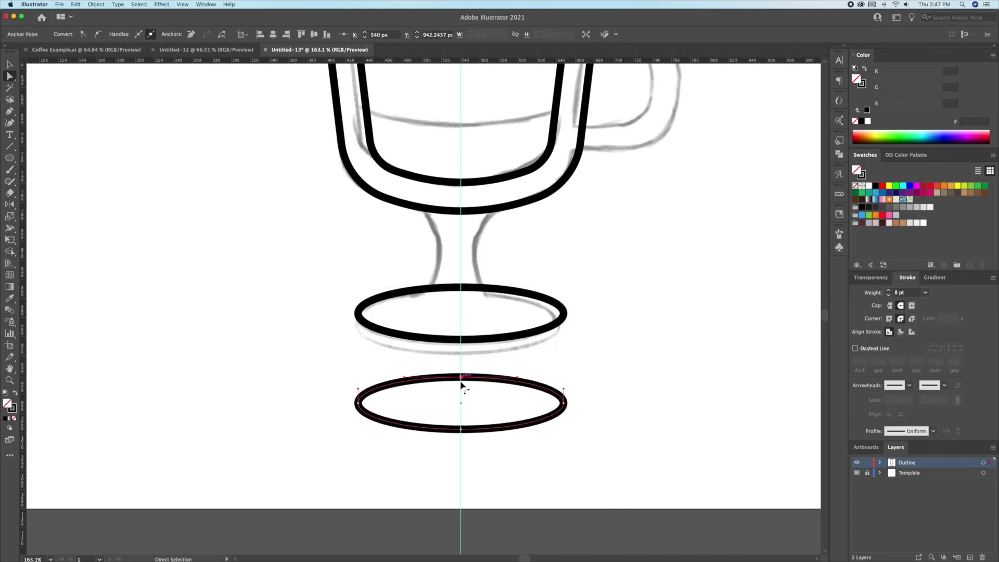
pyautogui.click(461, 378)
pyautogui.press('Delete')
# - Join the arc's ends up to the top ellipse with straight sides to close the foot path
pyautogui.press('p')
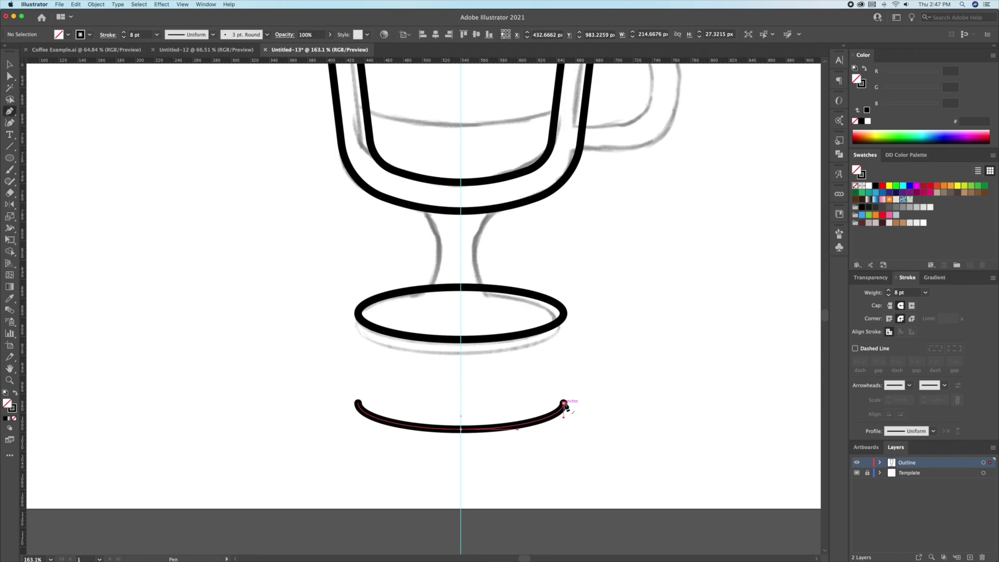
pyautogui.click(566, 406)
pyautogui.click(565, 316)
pyautogui.click(360, 406)
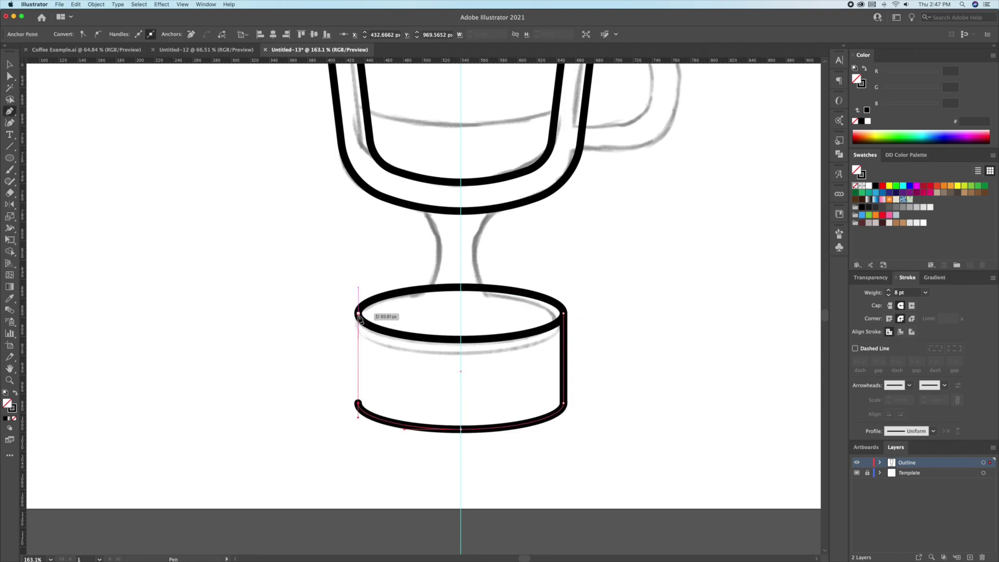
pyautogui.click(359, 316)
pyautogui.press('v')
pyautogui.click(590, 427)
# - Raise the foot's bottom anchors so it becomes a thin disc, then nudge the disc down
pyautogui.press('a')
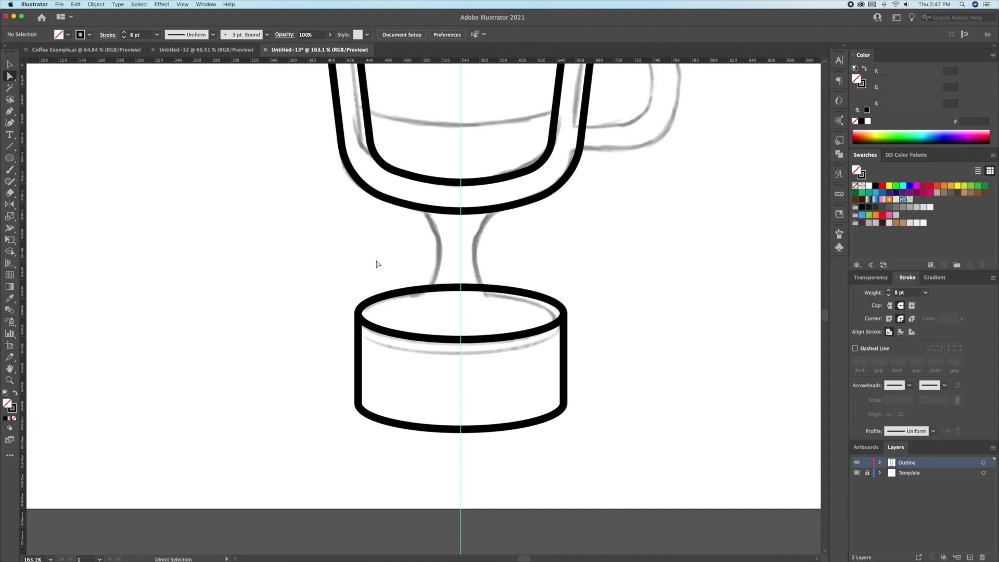
pyautogui.moveTo(375, 265); pyautogui.dragTo(605, 448)
pyautogui.click(460, 429)
pyautogui.moveTo(460, 432); pyautogui.dragTo(461, 350)
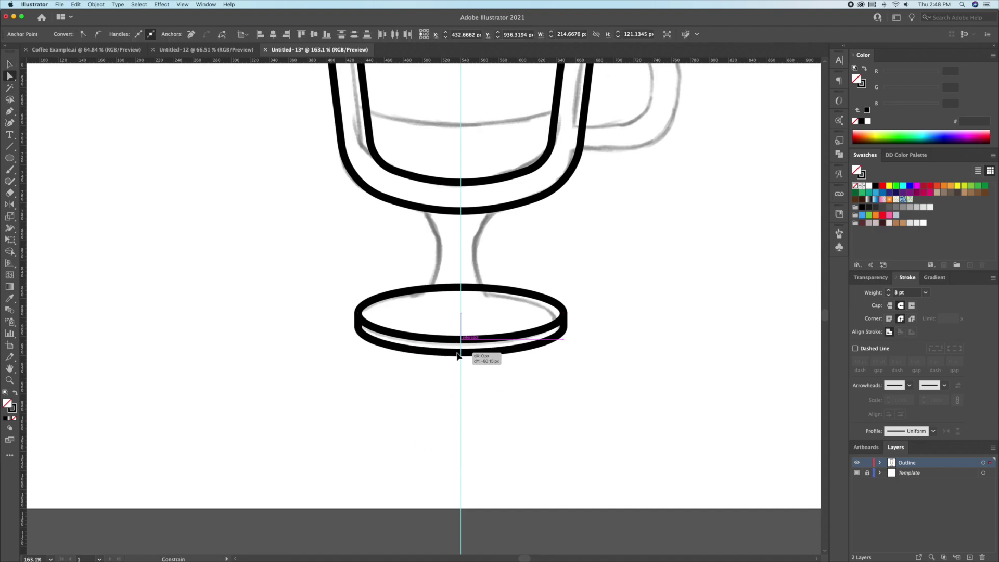
pyautogui.click(558, 411)
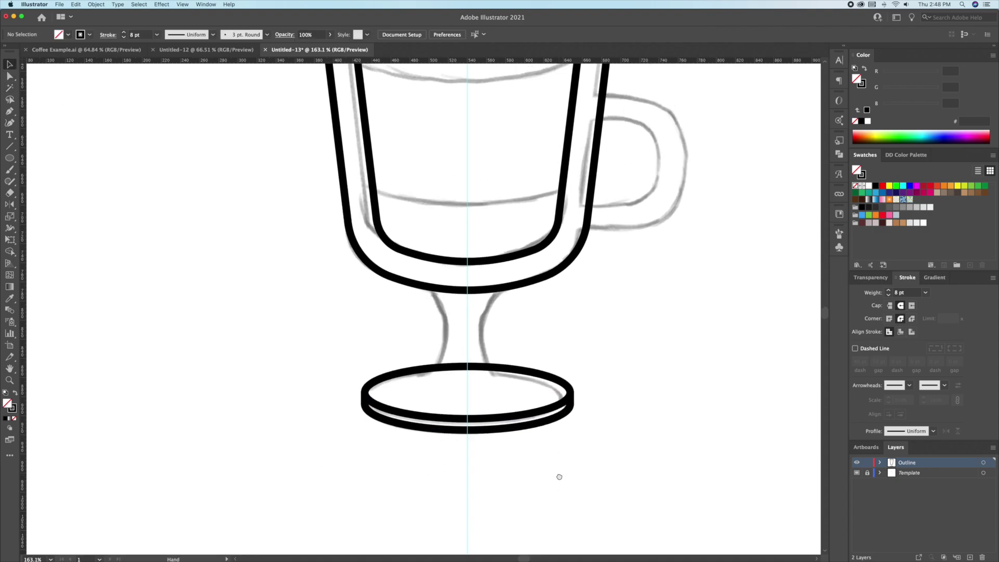
pyautogui.click(571, 396)
pyautogui.press('Down')
# - Draw a rectangle for the right half of the stem from the cup's bottom centre to the foot
pyautogui.click(625, 401)
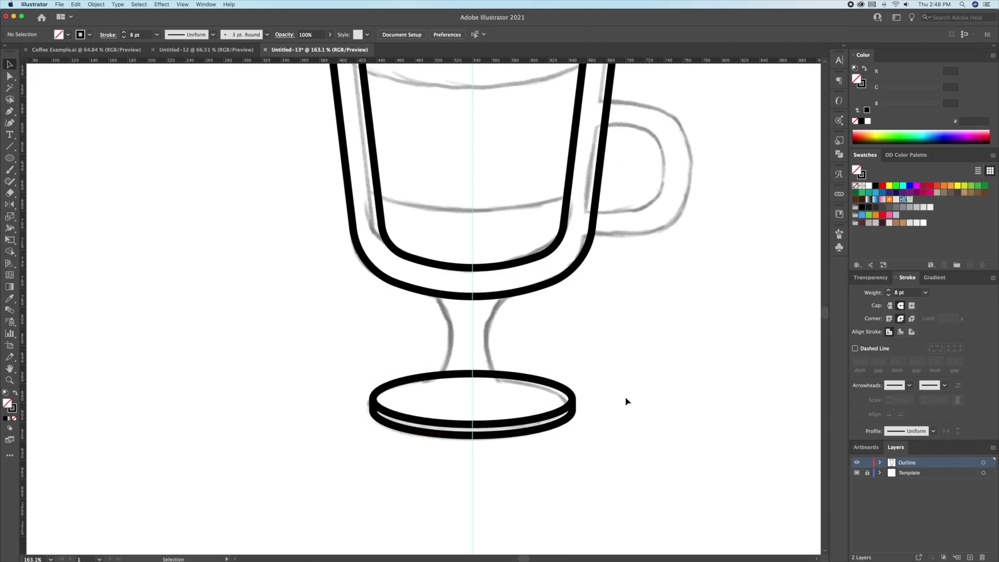
pyautogui.press('z')
pyautogui.click(468, 335)
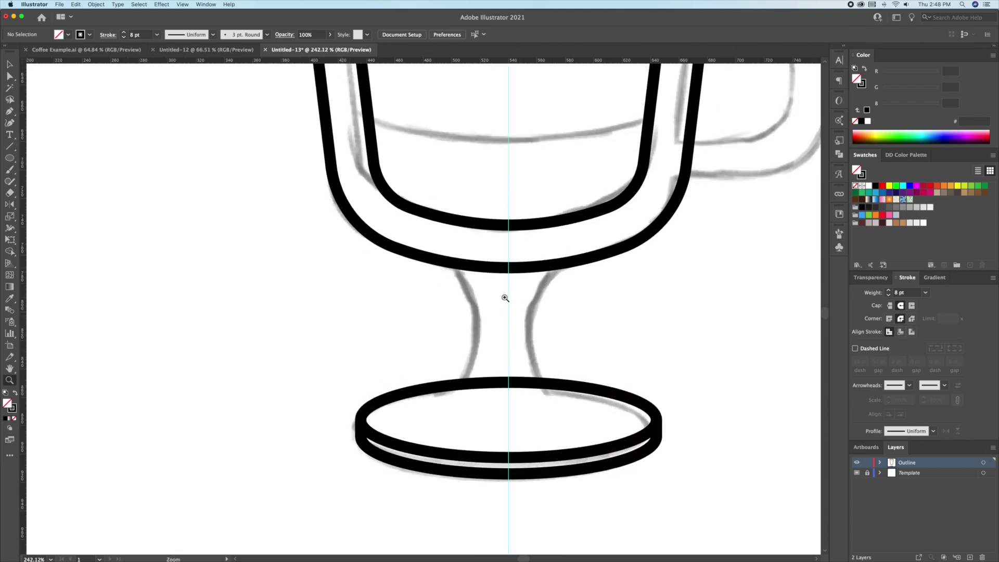
pyautogui.press('p')
pyautogui.click(508, 258)
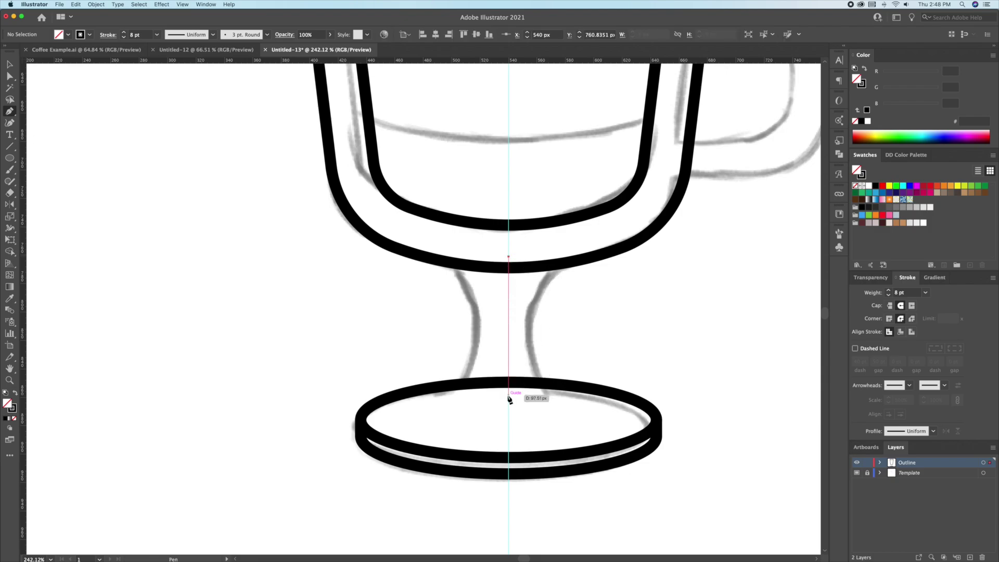
pyautogui.click(508, 400)
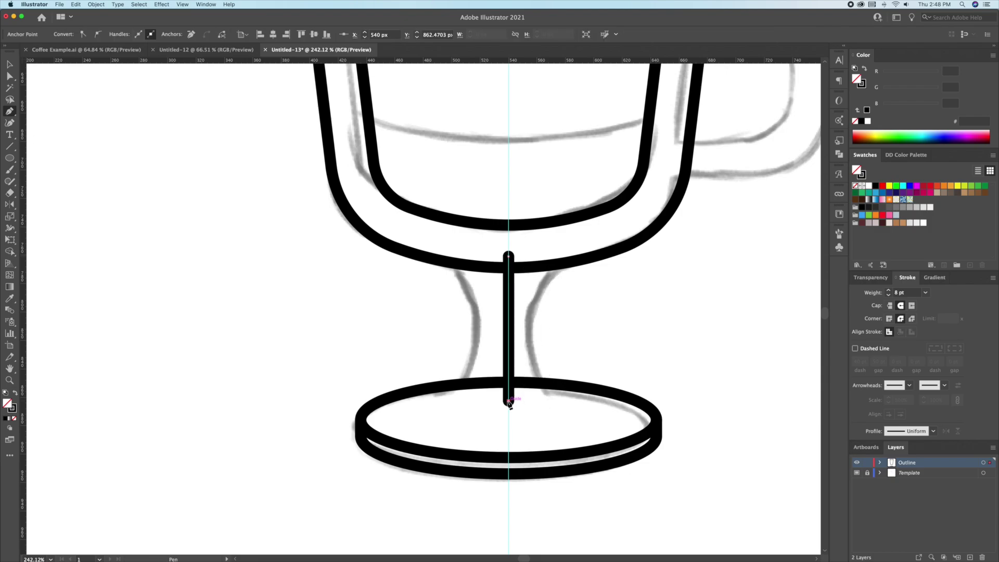
pyautogui.click(554, 400)
pyautogui.click(553, 257)
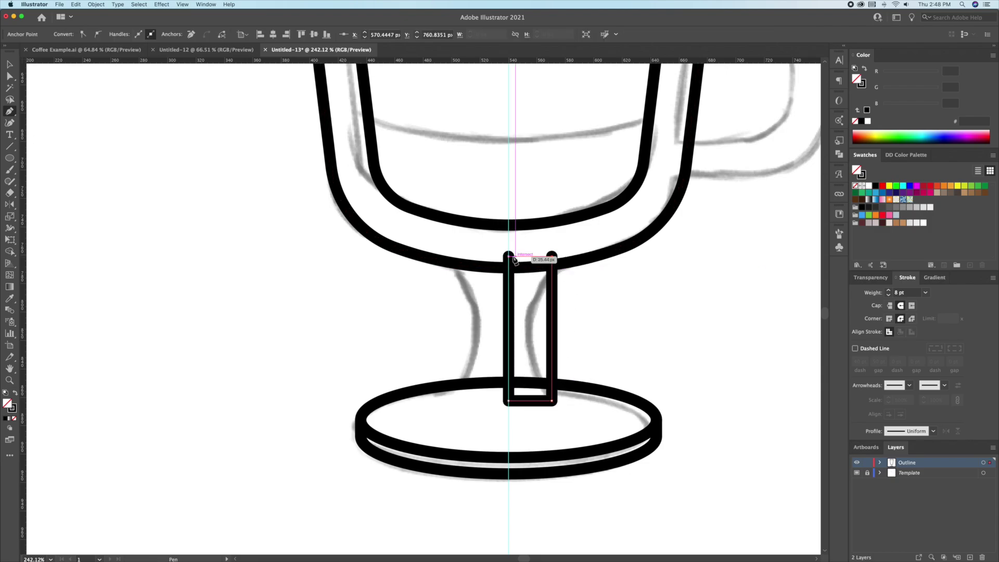
pyautogui.click(510, 257)
pyautogui.press('v')
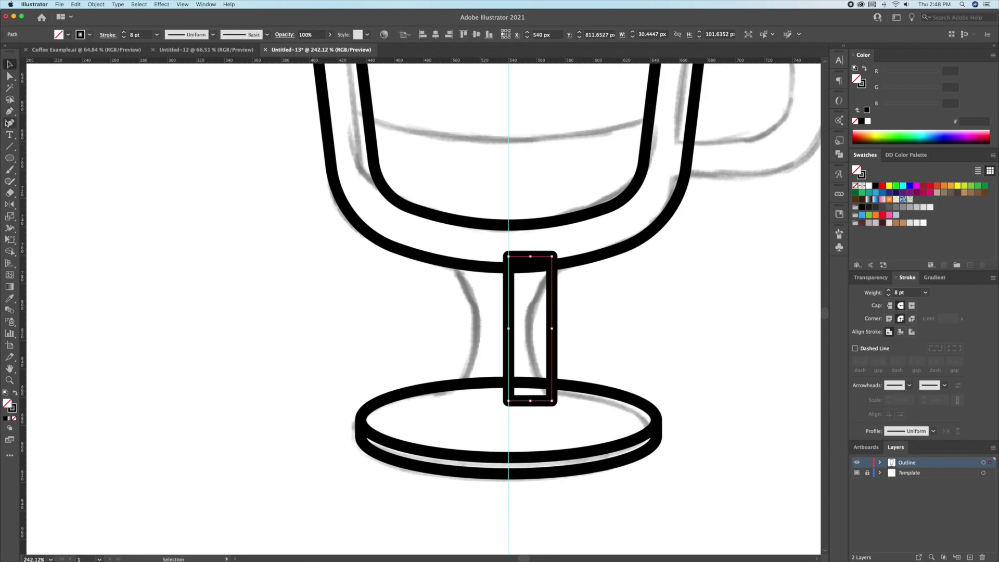
# - Curve the half's right side inward, then mirror a copy across its left edge to form the full stem
pyautogui.hotkey('shift', '`')
pyautogui.moveTo(555, 338); pyautogui.dragTo(536, 334)
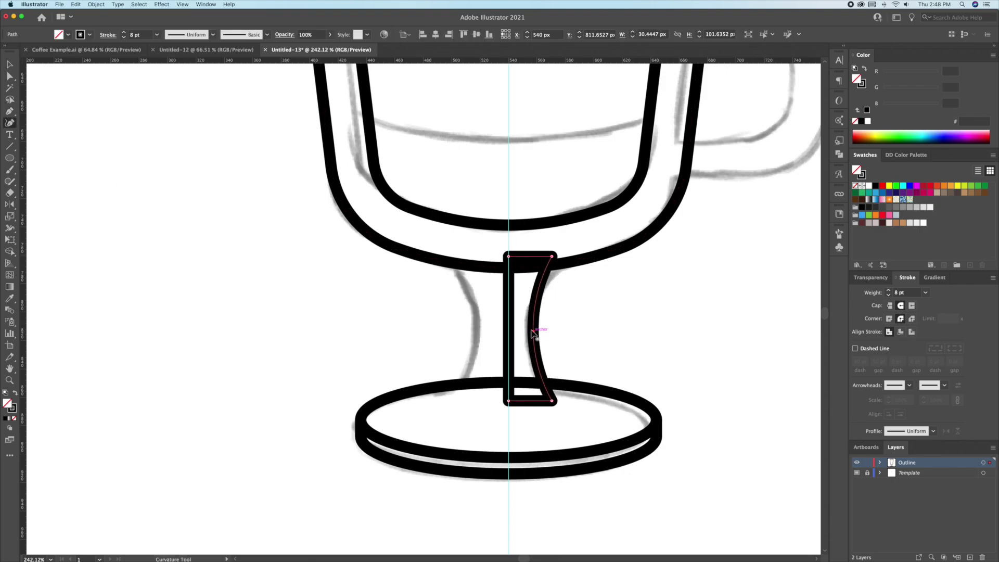
pyautogui.press('v')
pyautogui.scroll(1, 578, 326)
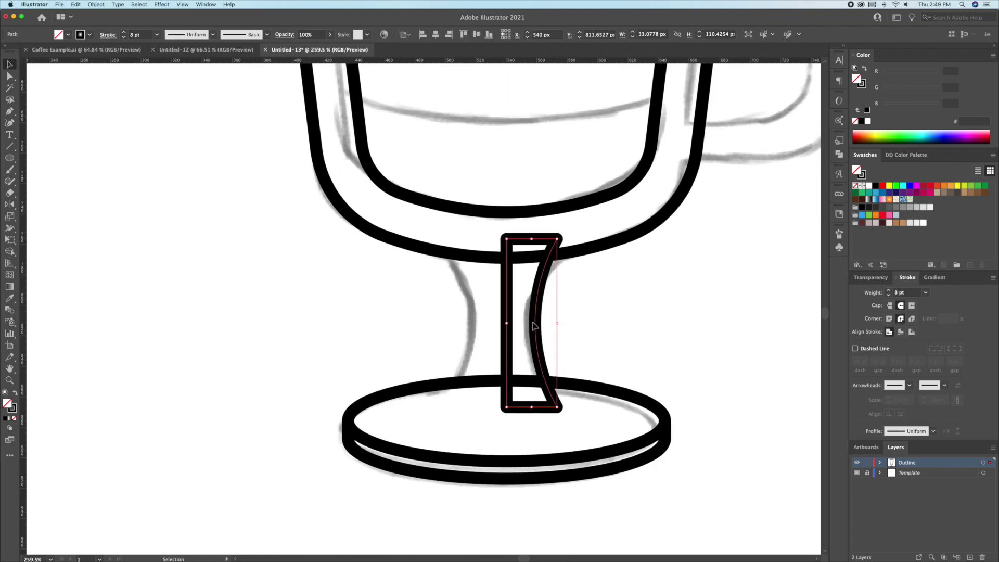
pyautogui.press('o')
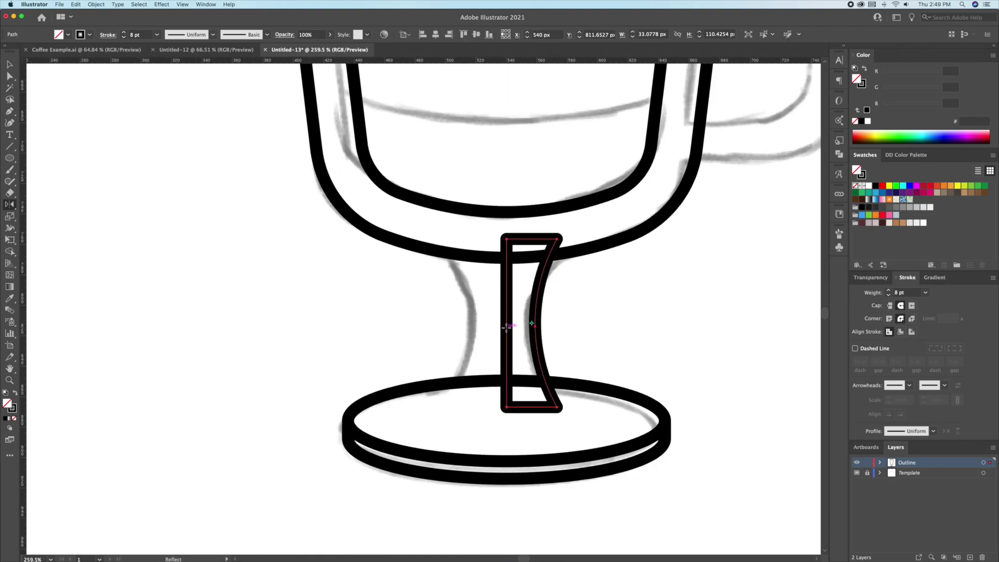
pyautogui.keyDown('alt'); pyautogui.click(508, 328); pyautogui.keyUp('alt')
pyautogui.click(251, 307)
pyautogui.press('v')
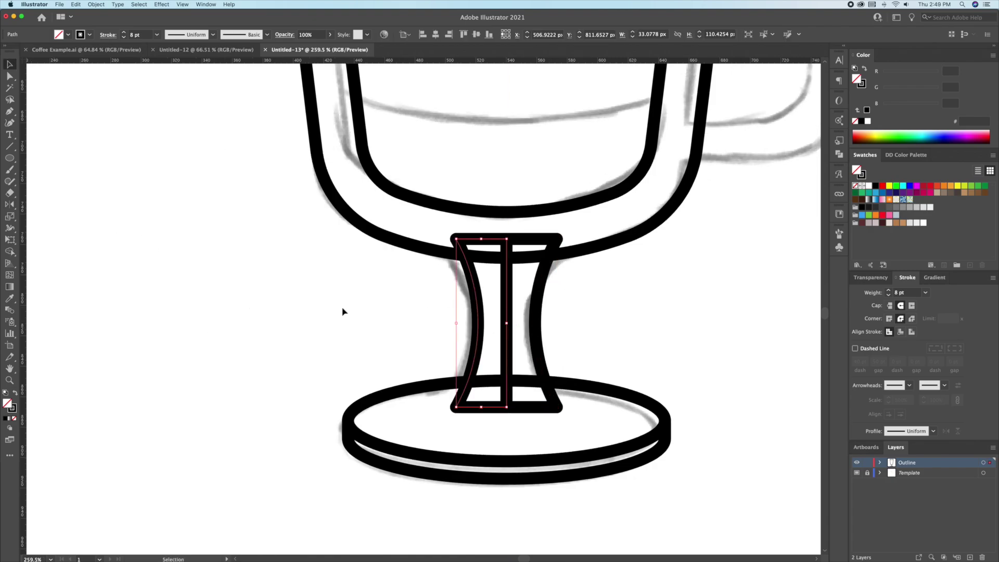
# - Merge the two stem halves into one shape with Shape Builder
pyautogui.moveTo(434, 316); pyautogui.dragTo(604, 338)
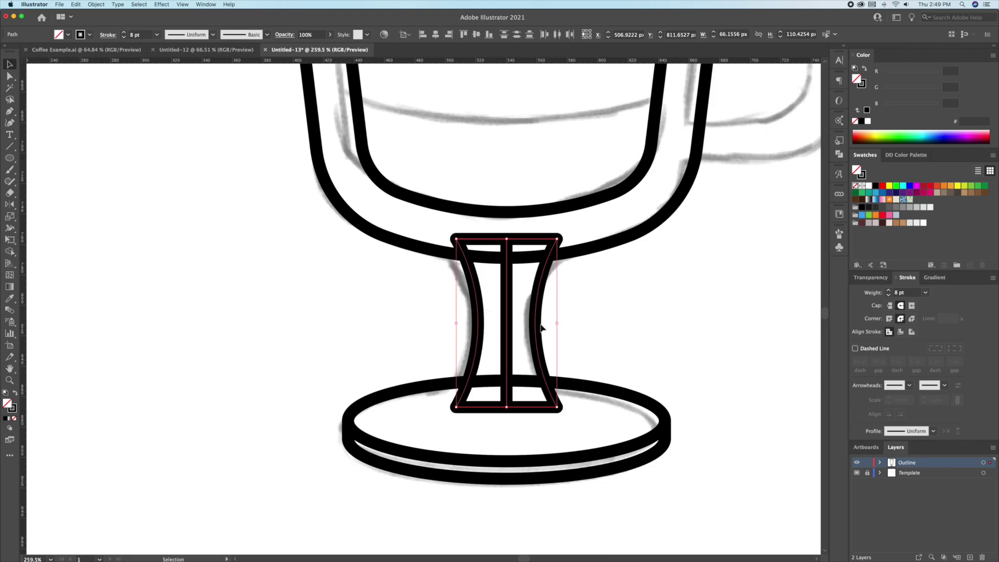
pyautogui.click(11, 240)
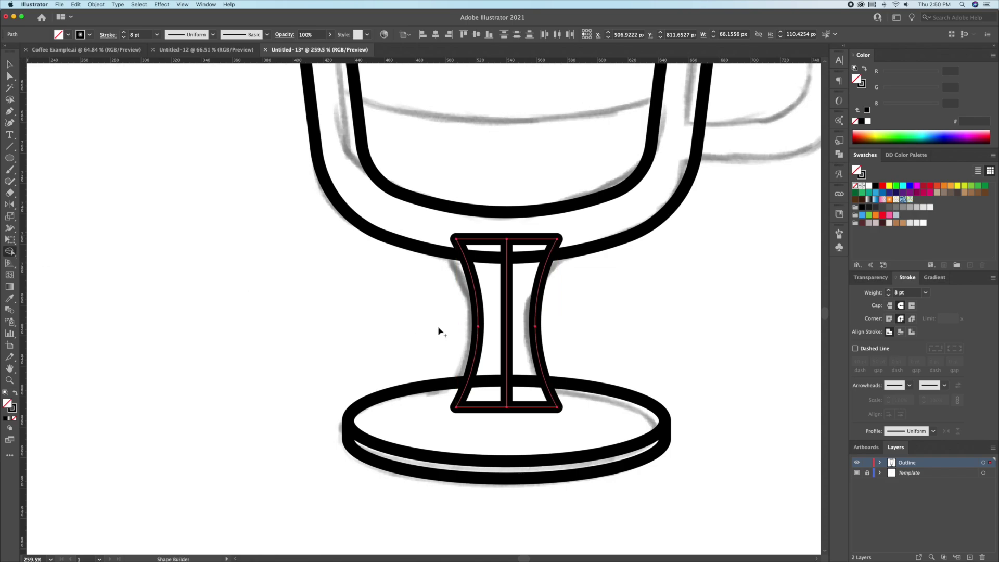
pyautogui.click(514, 336)
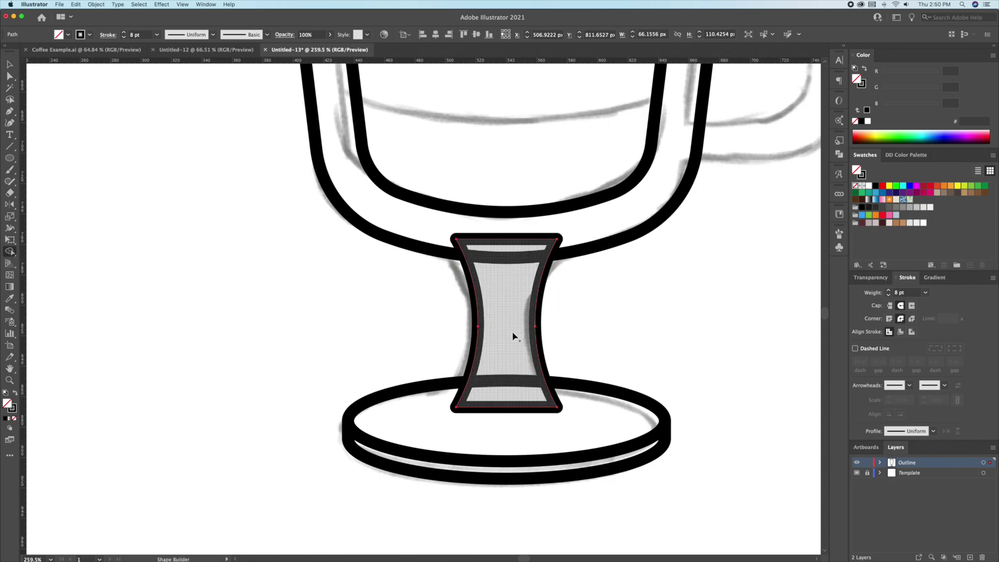
pyautogui.click(585, 324)
pyautogui.press('z')
pyautogui.scroll(-1, 547, 367)
pyautogui.press('v')
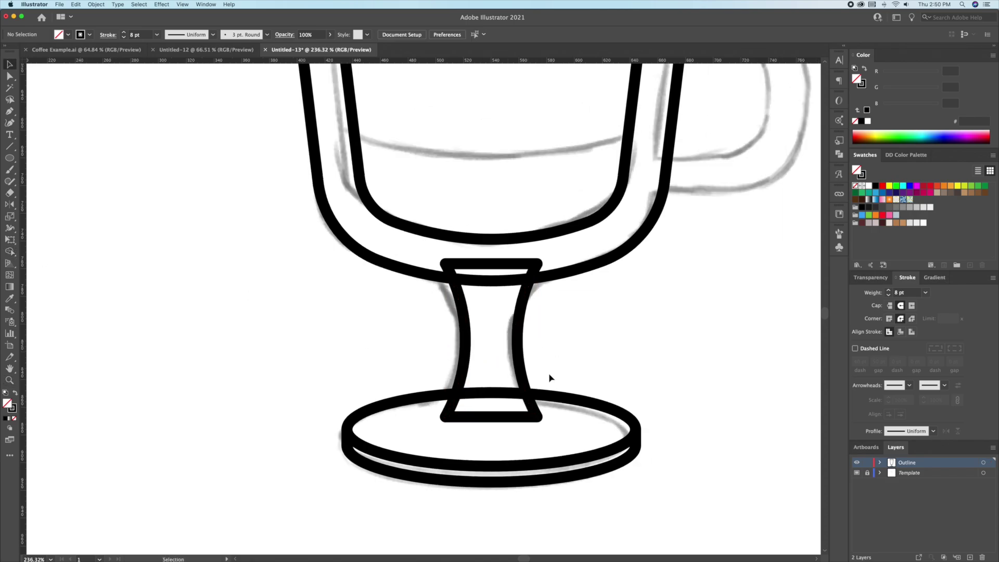
# - Merge the stem and foot into one outline and round the corners where they meet
pyautogui.click(521, 402)
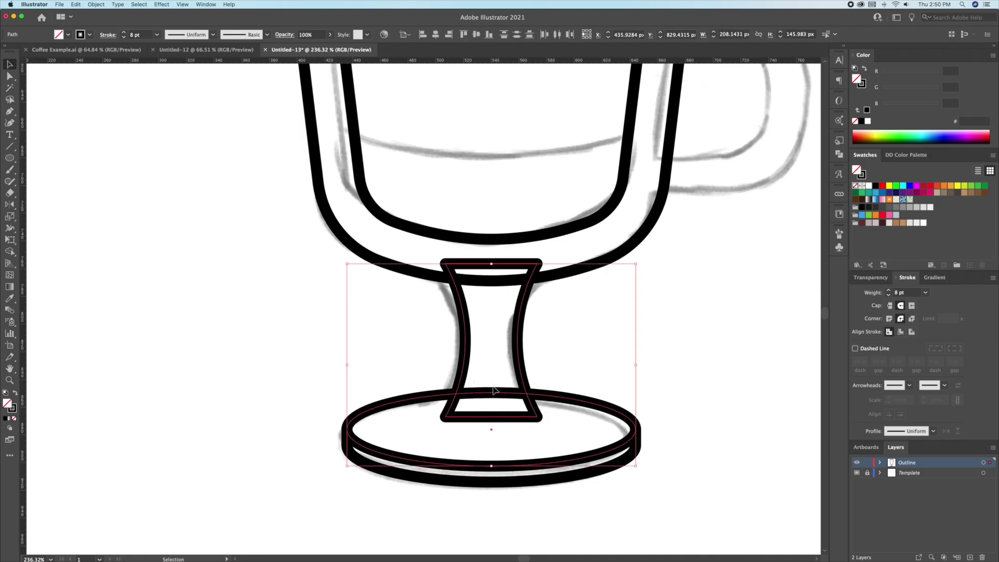
pyautogui.click(11, 251)
pyautogui.moveTo(498, 418); pyautogui.dragTo(484, 354)
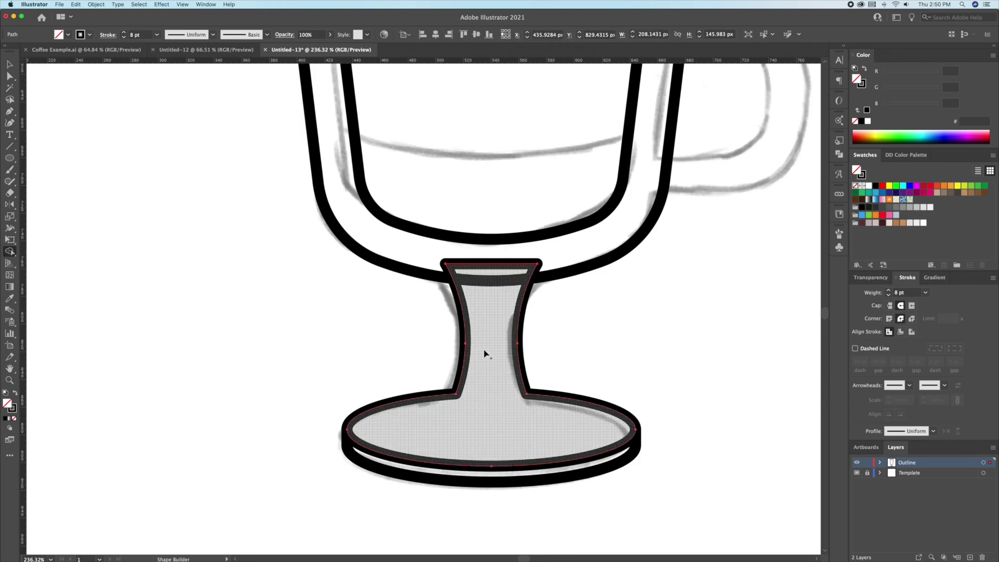
pyautogui.press('a')
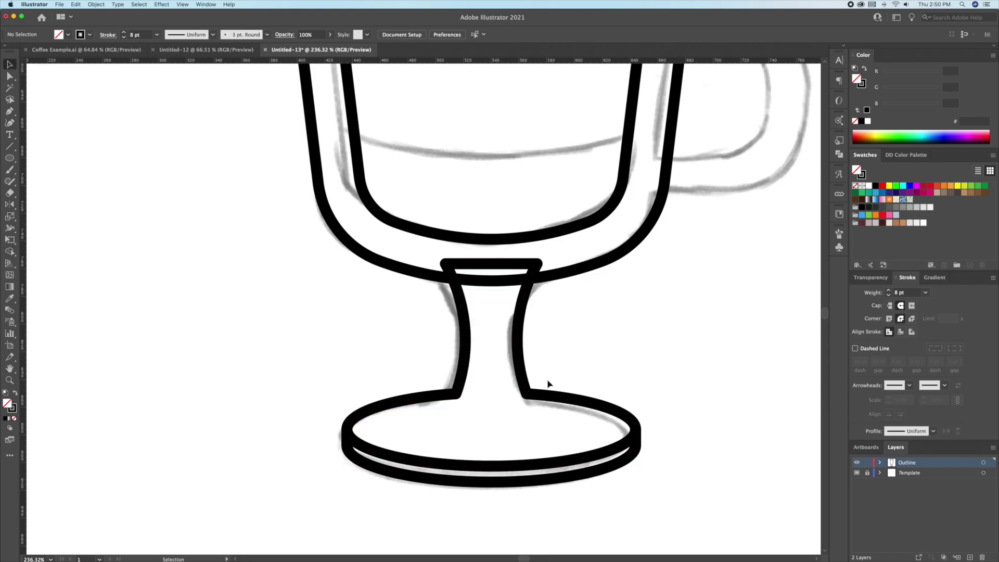
pyautogui.click(462, 402)
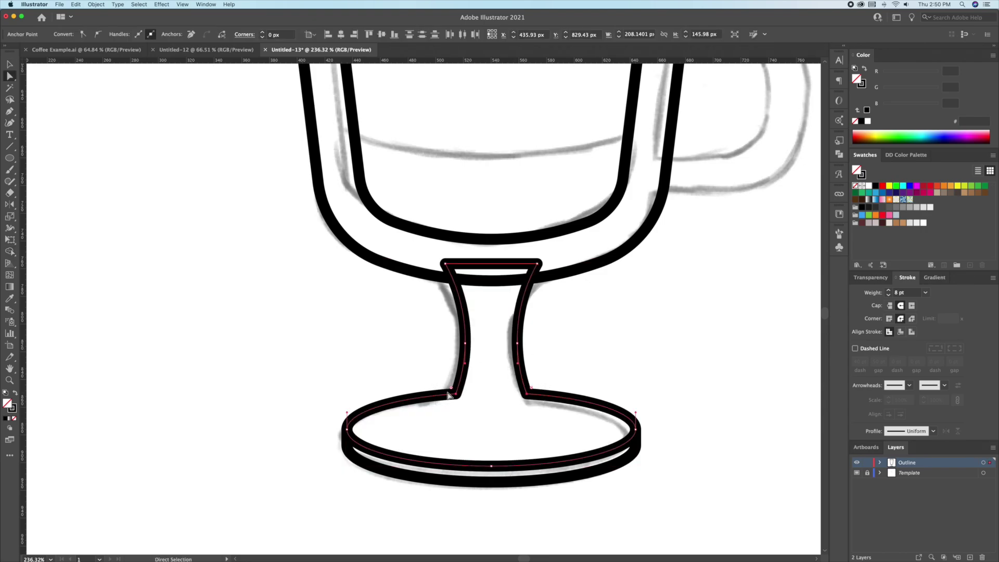
pyautogui.moveTo(452, 392); pyautogui.dragTo(422, 356)
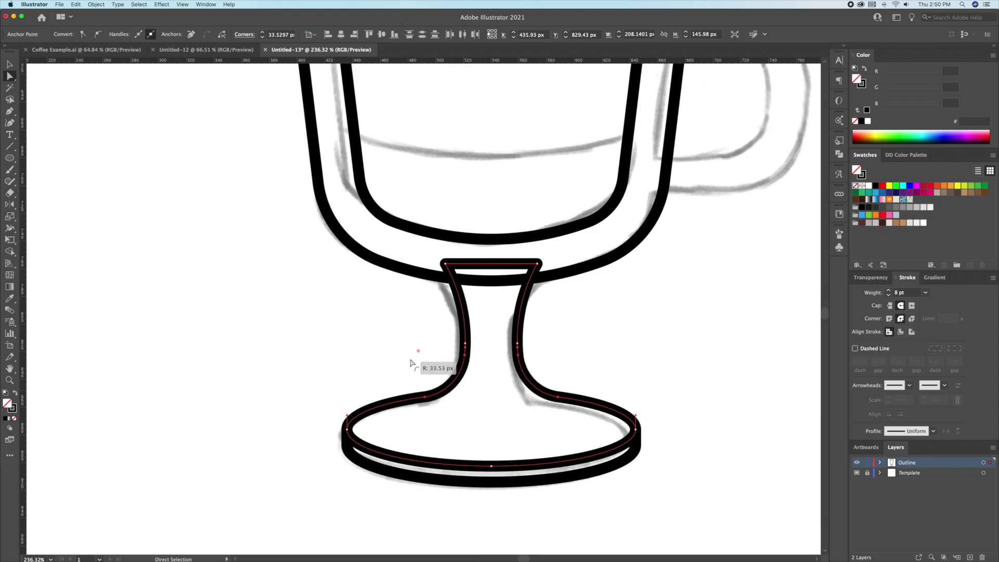
pyautogui.press('v')
# - Merge the stem and its connector into the cup outline, removing the stem's top cap
pyautogui.keyDown('super'); pyautogui.click(573, 335); pyautogui.keyUp('super')
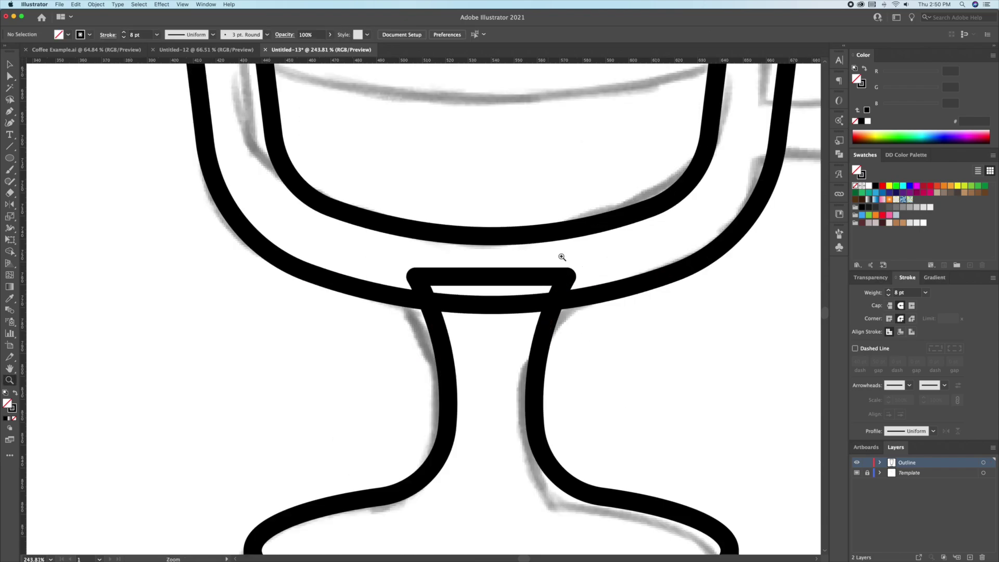
pyautogui.click(559, 342)
pyautogui.keyDown('shift'); pyautogui.click(588, 305); pyautogui.keyUp('shift')
pyautogui.hotkey('shift', 'm')
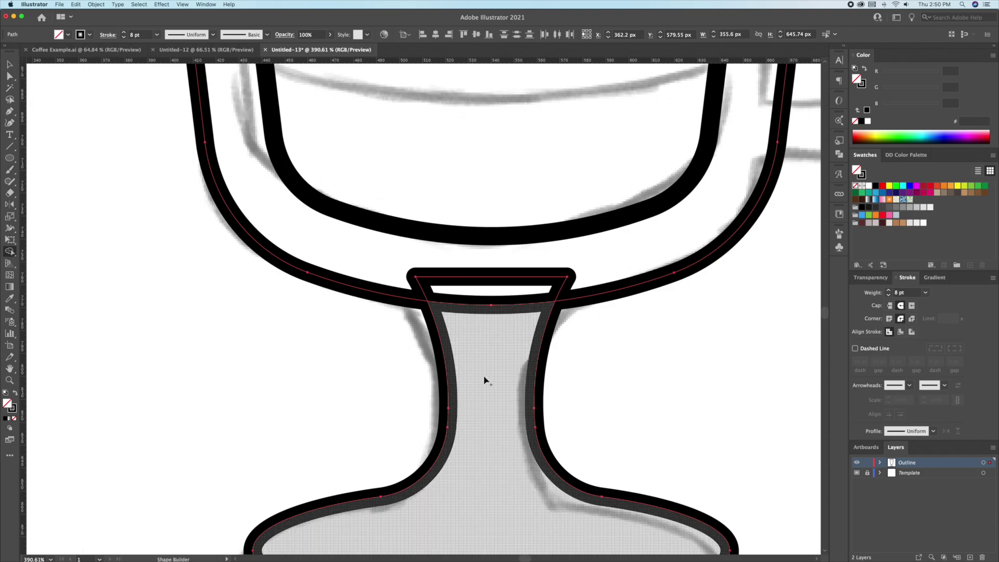
pyautogui.click(484, 379)
pyautogui.click(503, 278)
# - Try deleting the short connector segment between the stem sides, then undo the attempt
pyautogui.press('v')
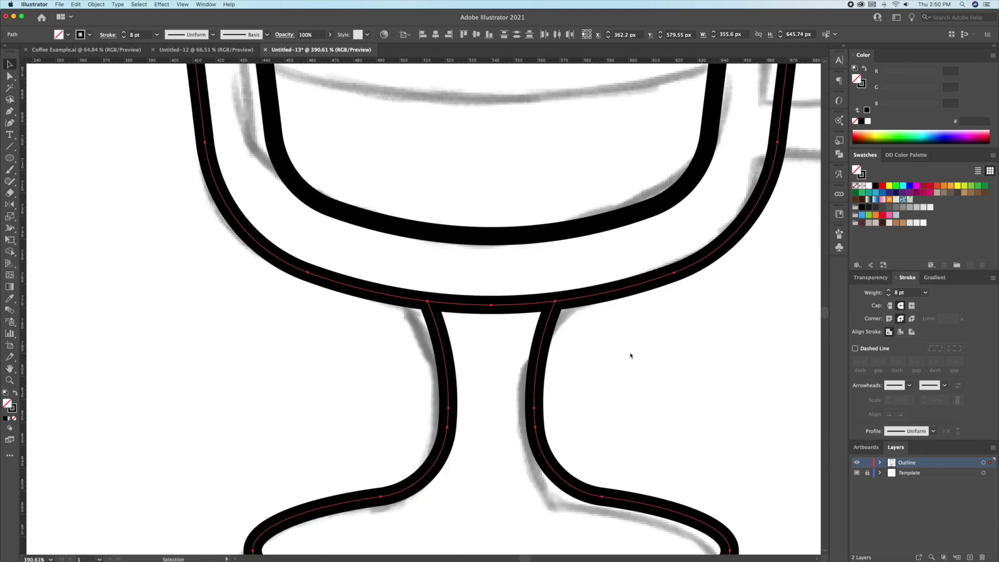
pyautogui.click(634, 359)
pyautogui.click(548, 329)
pyautogui.click(618, 355)
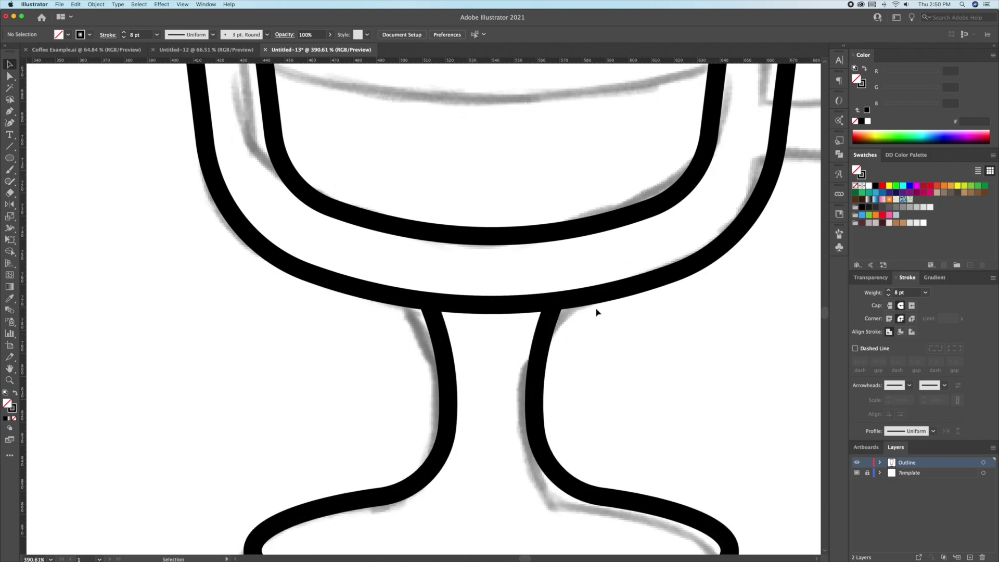
pyautogui.click(508, 309)
pyautogui.moveTo(507, 309)
pyautogui.mouseDown()
pyautogui.moveTo(508, 280)
pyautogui.moveTo(509, 339)
pyautogui.mouseUp()
pyautogui.press('Delete')
pyautogui.click(509, 305)
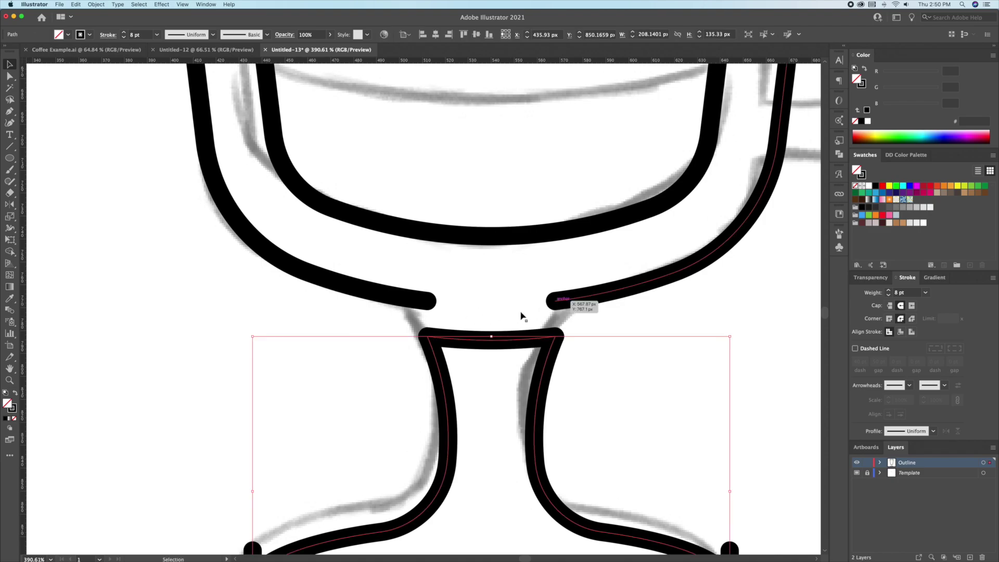
pyautogui.hotkey('ctrl', 'z')
pyautogui.hotkey('ctrl', 'z')
pyautogui.press('Escape')
# - Add two anchor points on the bowl's bottom bar either side of the stem
pyautogui.press('z')
pyautogui.moveTo(500, 309)
pyautogui.mouseDown()
pyautogui.moveTo(542, 306)
pyautogui.moveTo(527, 305)
pyautogui.mouseUp()
pyautogui.press('v')
pyautogui.click(541, 305)
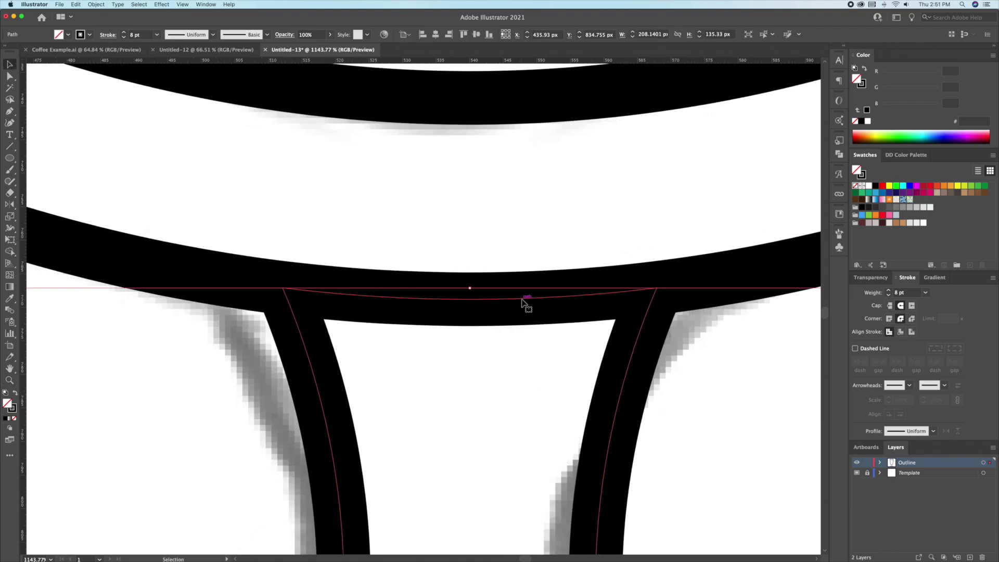
pyautogui.press('p')
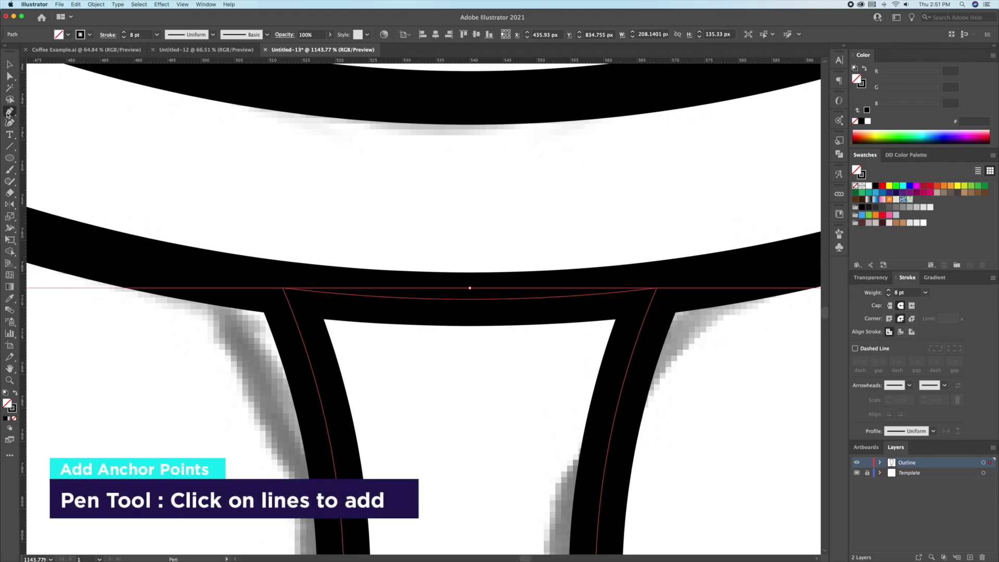
pyautogui.click(410, 299)
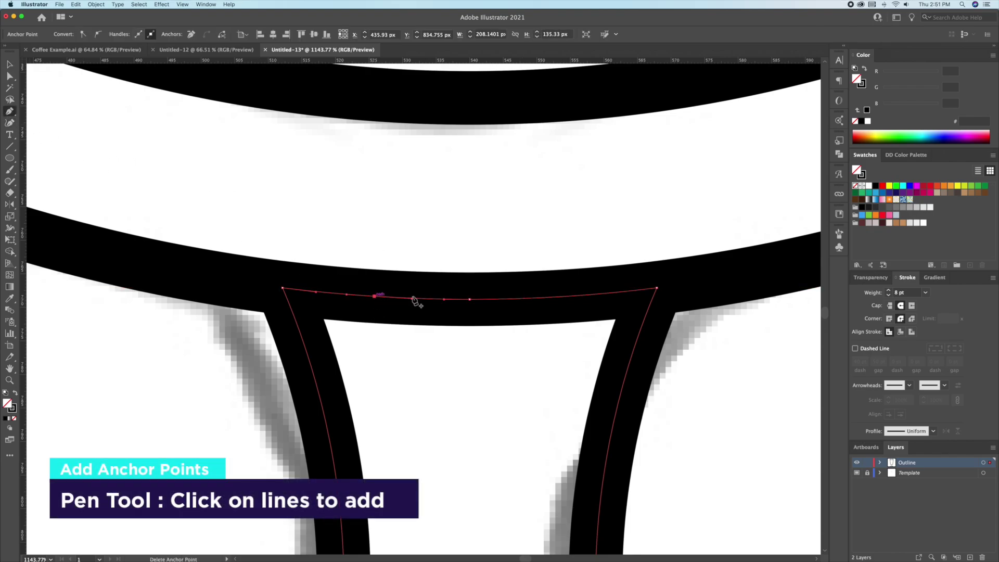
pyautogui.click(558, 299)
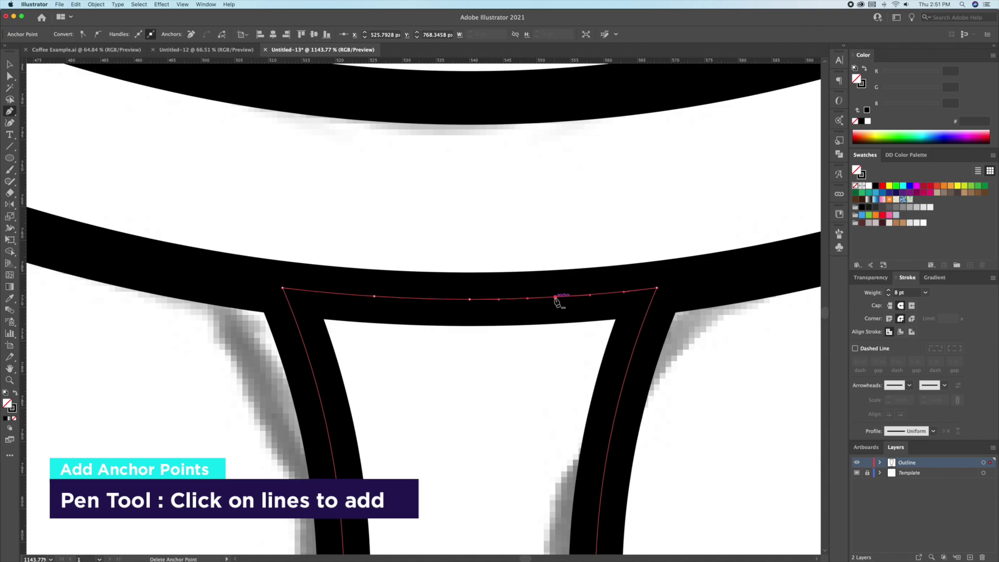
# - Delete the bar segment between the new points, leaving a central gap with two line ends
pyautogui.press('a')
pyautogui.click(472, 302)
pyautogui.press('Delete')
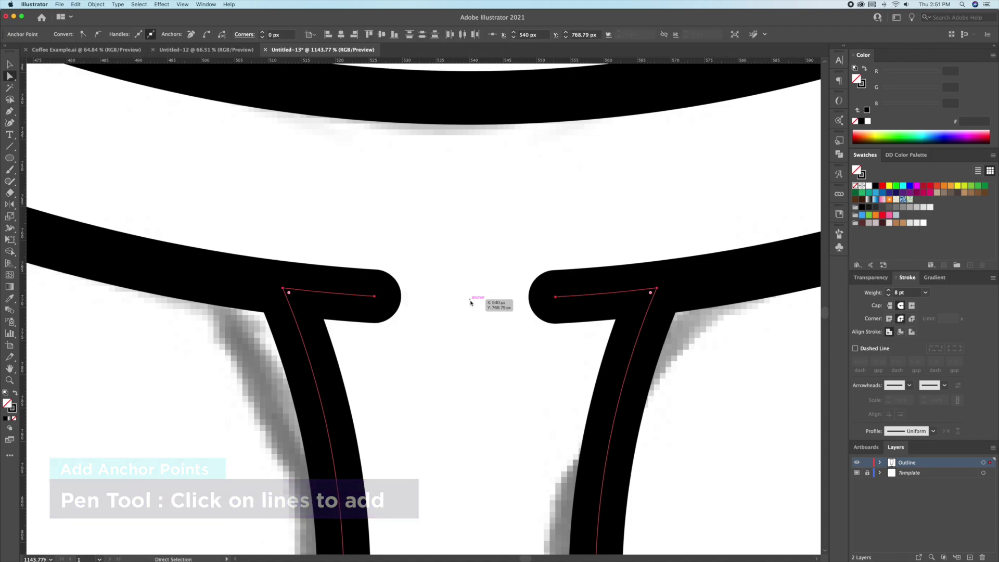
pyautogui.press('v')
pyautogui.click(460, 322)
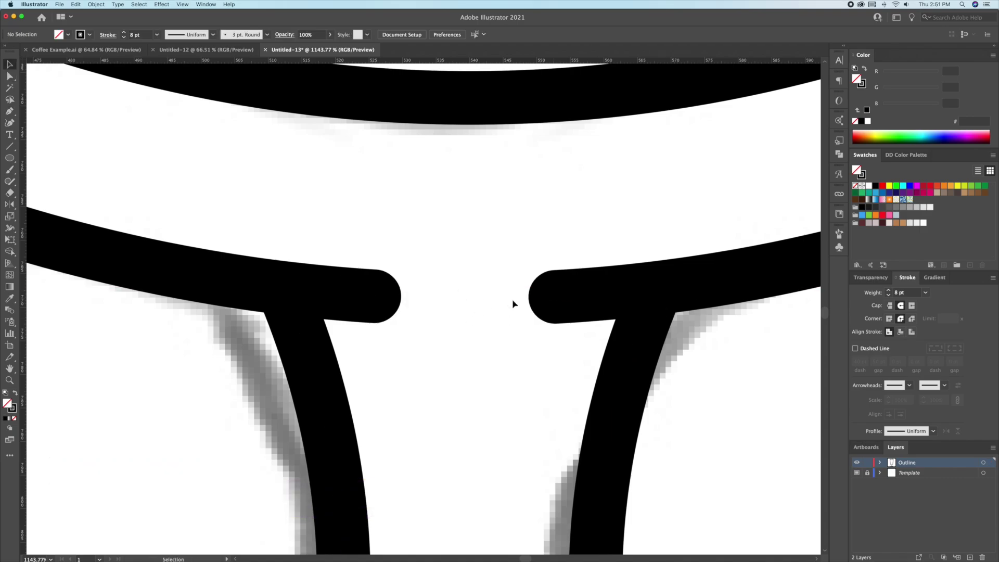
pyautogui.scroll(3, 469, 314)
# - Taper both line ends beside the gap to points with the Width tool, then fit the artboard in view
pyautogui.click(365, 297)
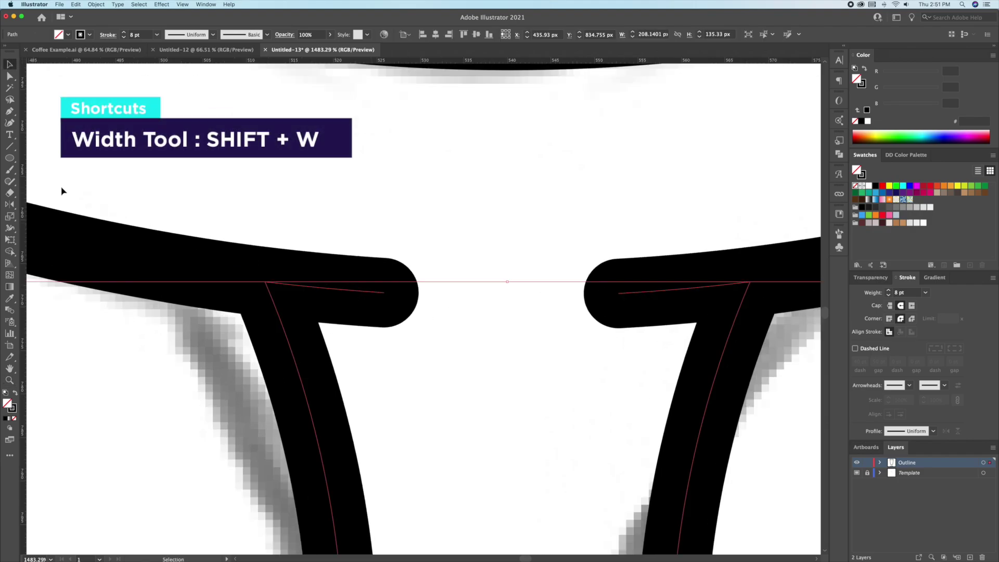
pyautogui.click(10, 229)
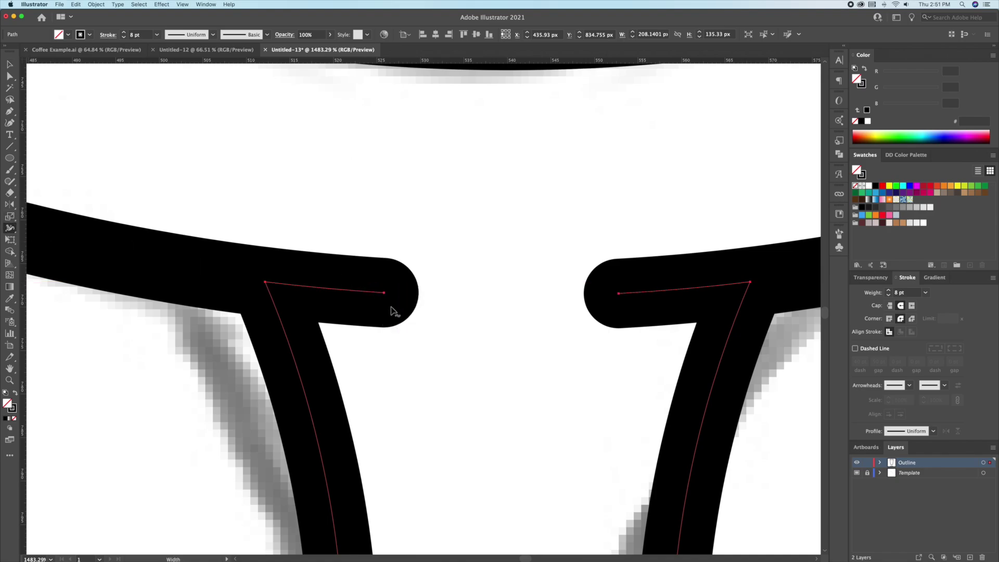
pyautogui.click(387, 323)
pyautogui.moveTo(387, 323); pyautogui.dragTo(384, 314)
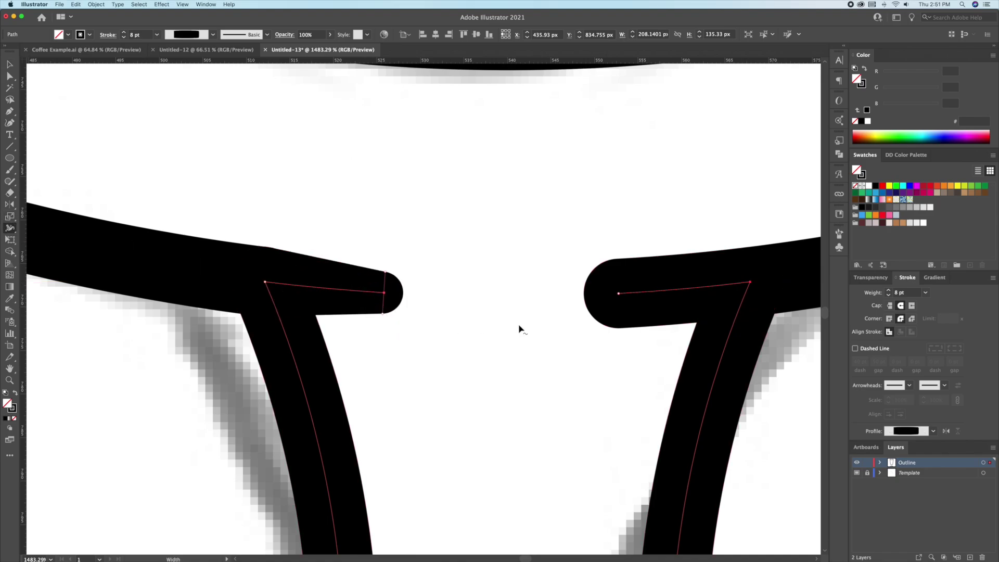
pyautogui.moveTo(622, 322); pyautogui.dragTo(622, 315)
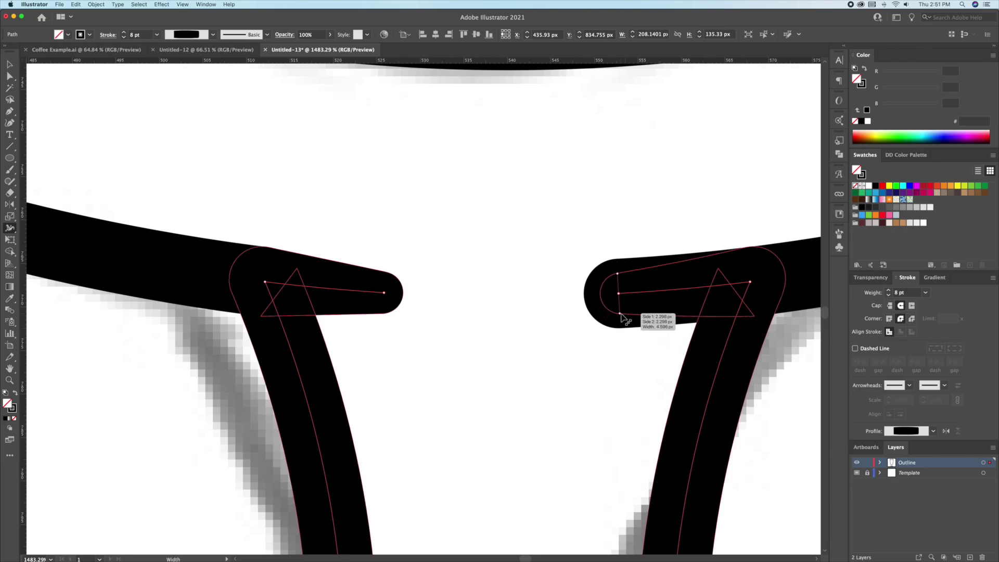
pyautogui.click(498, 326)
pyautogui.scroll(-4, 532, 205)
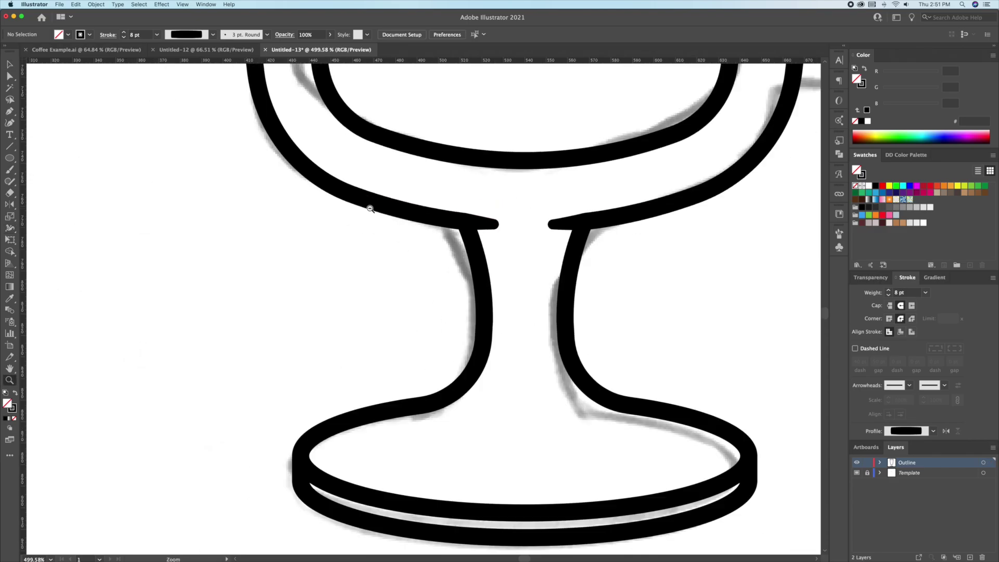
pyautogui.press('super+0')
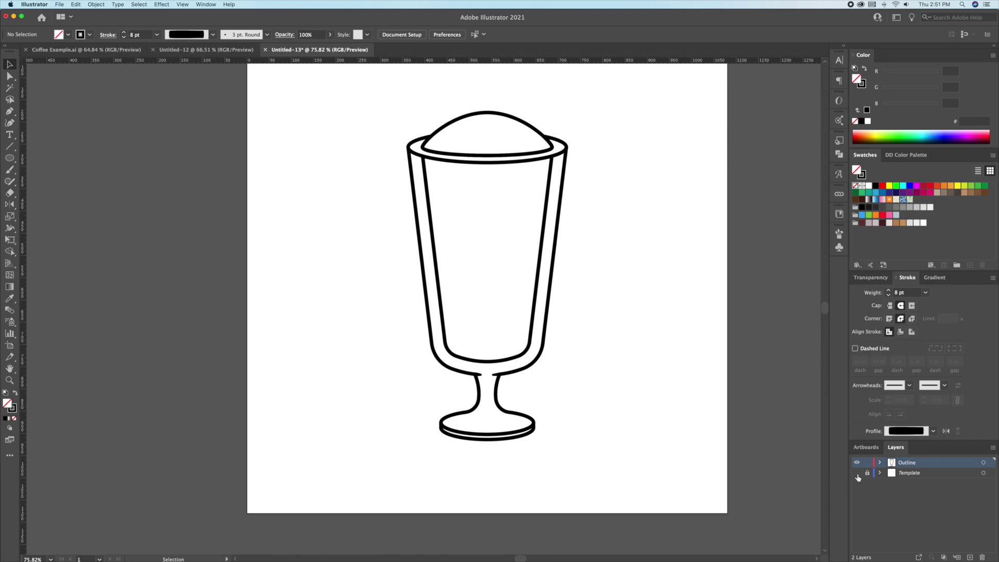
# - Show the sketch layer and draw a circle over the handle sketch on the cup's right wall
pyautogui.click(858, 473)
pyautogui.press('z')
pyautogui.click(652, 348)
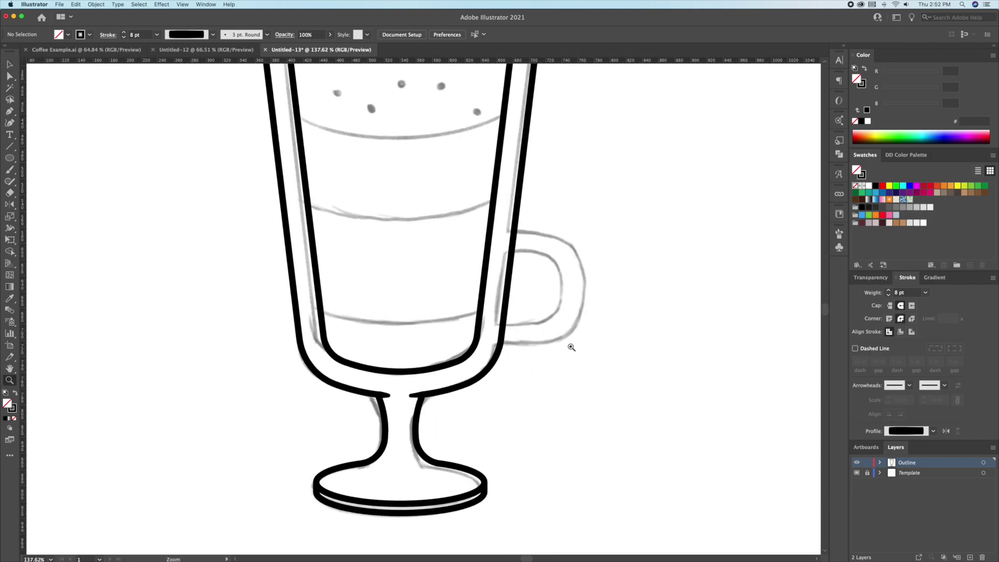
pyautogui.click(11, 159)
pyautogui.moveTo(536, 289); pyautogui.dragTo(592, 332)
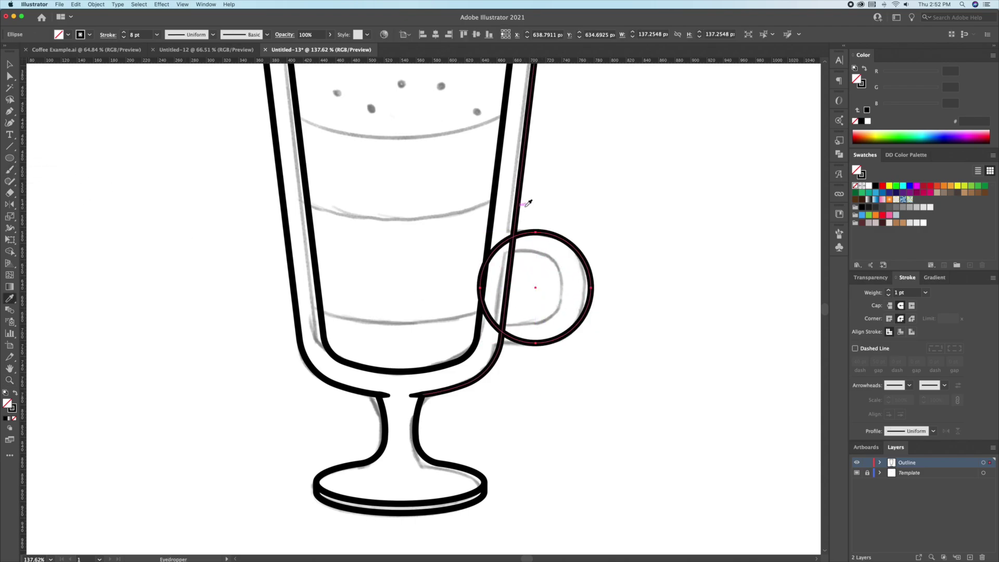
pyautogui.press('v')
pyautogui.moveTo(586, 260); pyautogui.dragTo(597, 251)
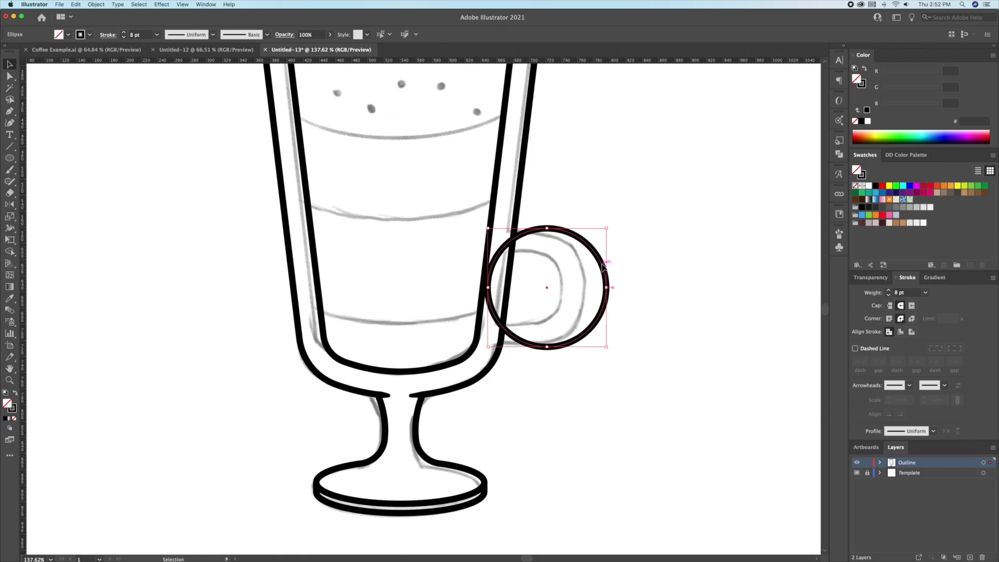
# - Paste a duplicate circle in front and shrink it inside the first to form the handle's hole
pyautogui.press('super+c')
pyautogui.press('super+f')
pyautogui.moveTo(605, 231); pyautogui.dragTo(582, 255)
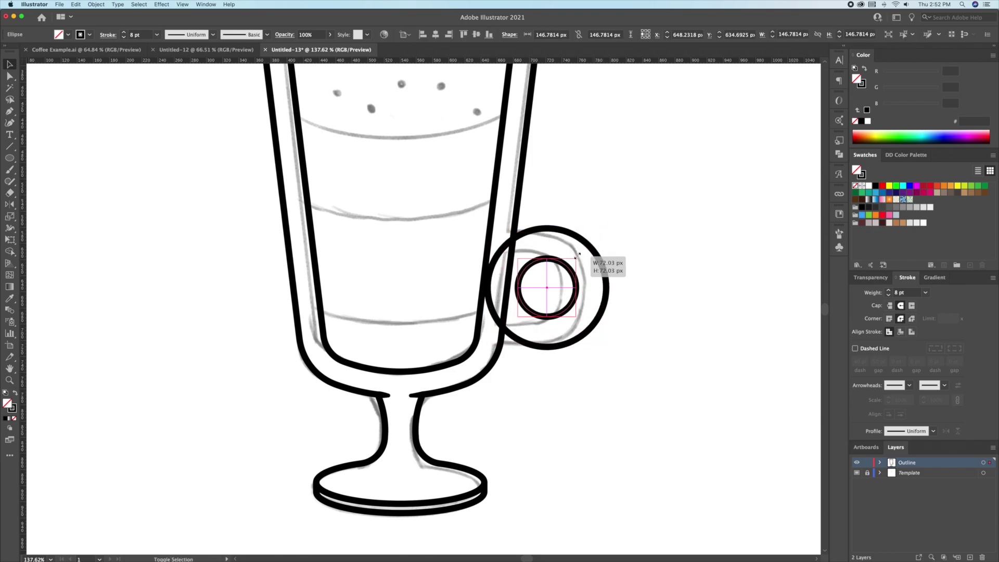
pyautogui.click(640, 242)
pyautogui.press('super+equal')
# - Remove the cup-wall line overlapping inside the handle with Shape Builder, then add a new layer
pyautogui.click(609, 234)
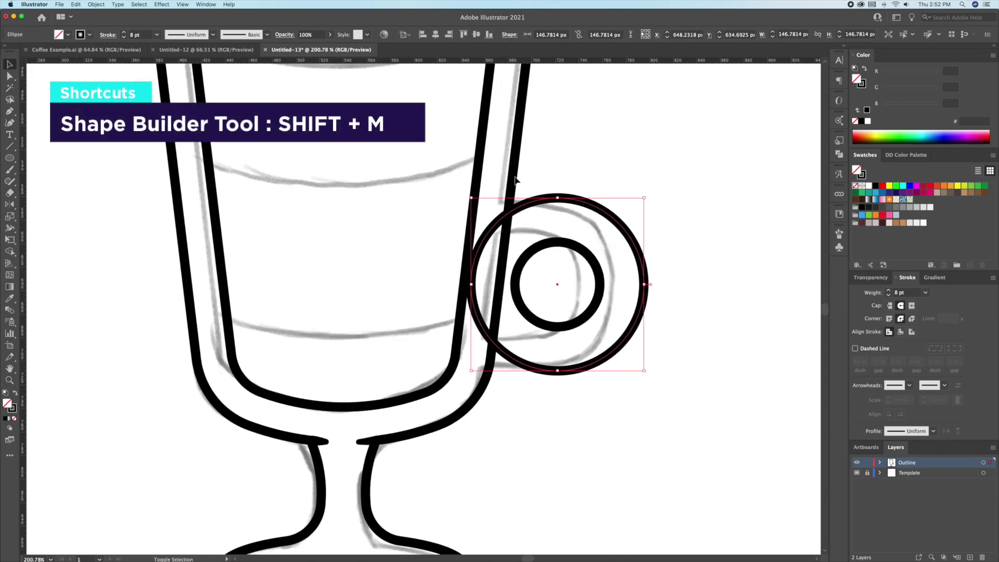
pyautogui.keyDown('shift'); pyautogui.click(515, 182); pyautogui.keyUp('shift')
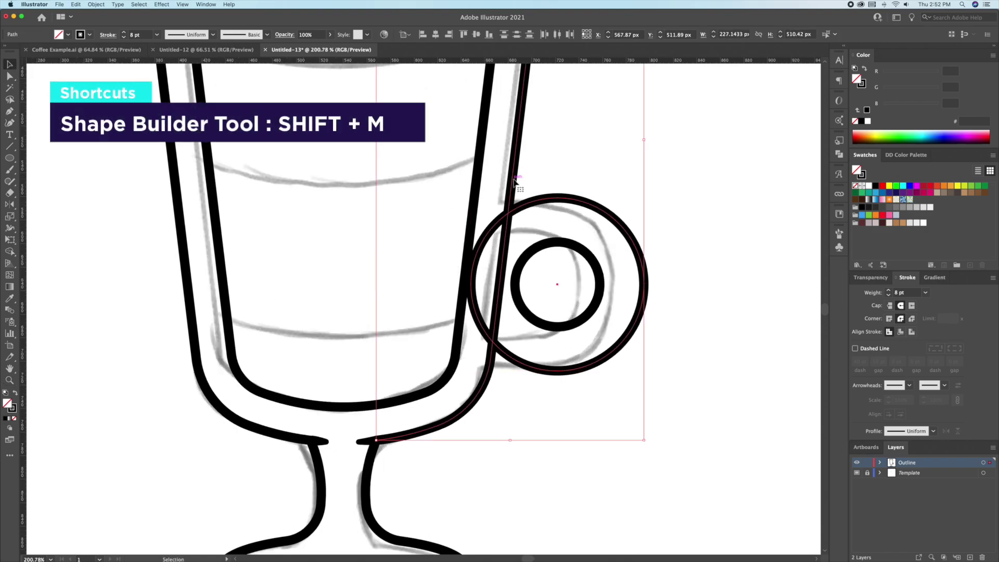
pyautogui.click(11, 252)
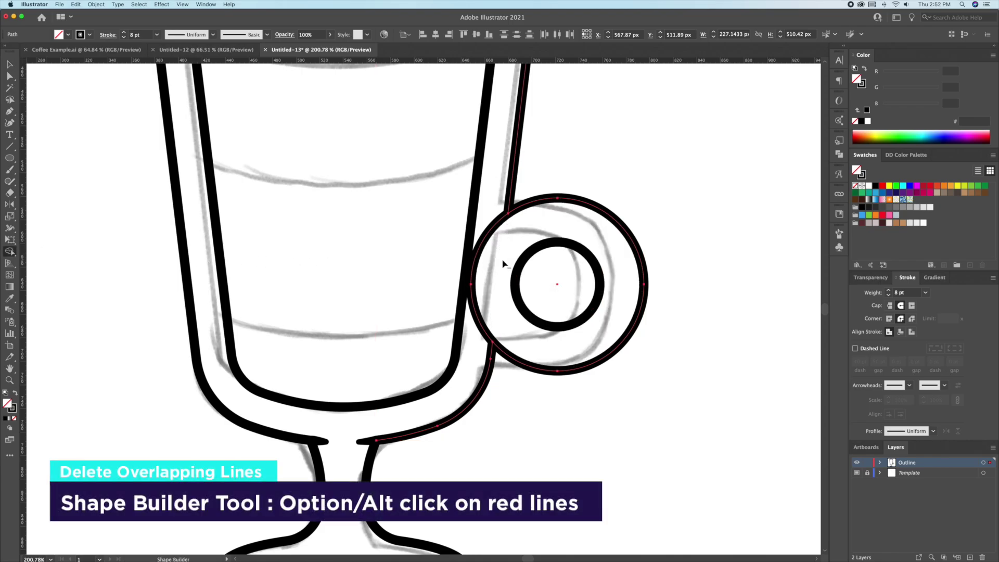
pyautogui.keyDown('alt'); pyautogui.click(493, 262); pyautogui.keyUp('alt')
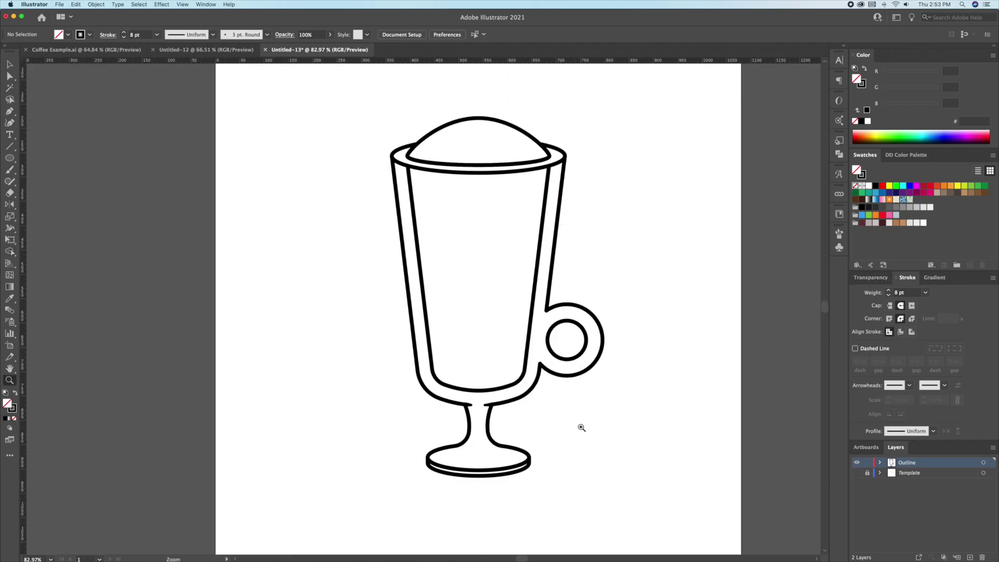
pyautogui.click(971, 557)
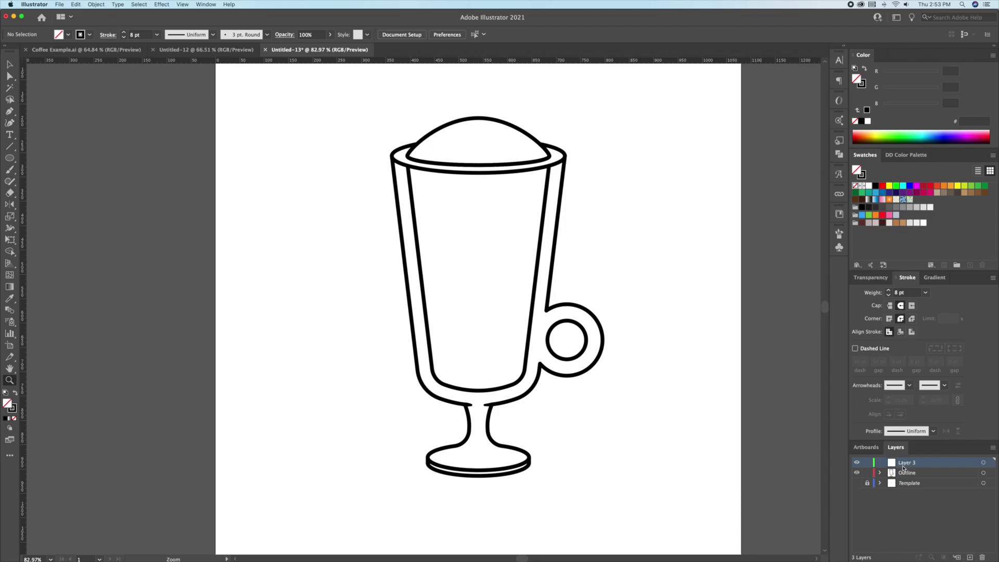
# - Move the new layer below Outline and rename it Colour
pyautogui.moveTo(904, 465); pyautogui.dragTo(909, 477)
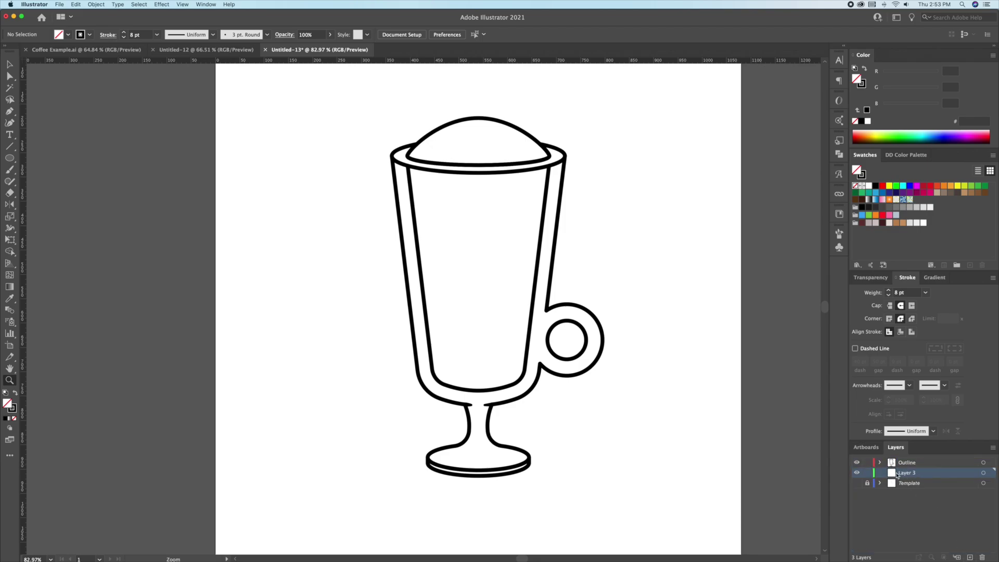
pyautogui.doubleClick(898, 473)
pyautogui.write('Colou')
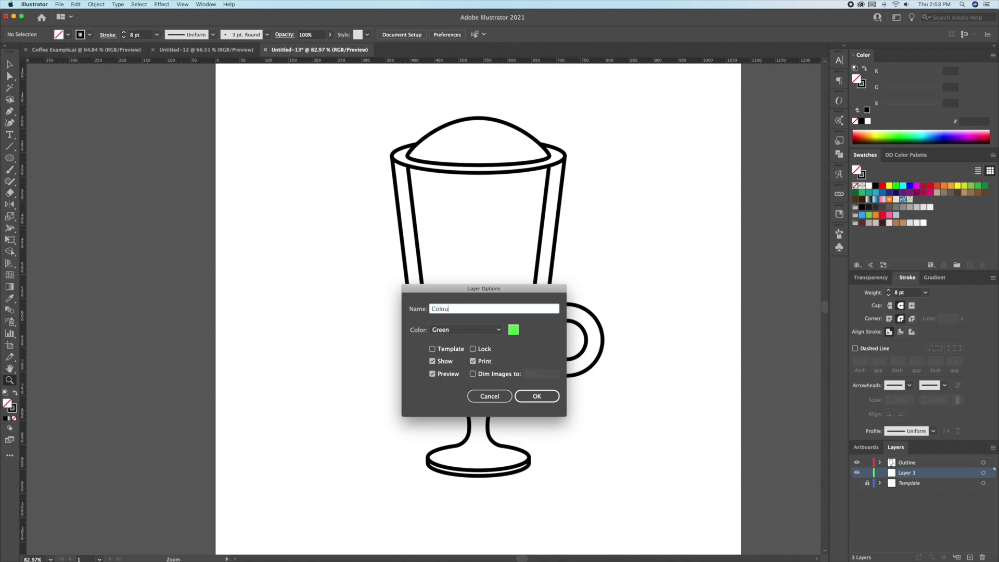
pyautogui.write('r')
pyautogui.press('Return')
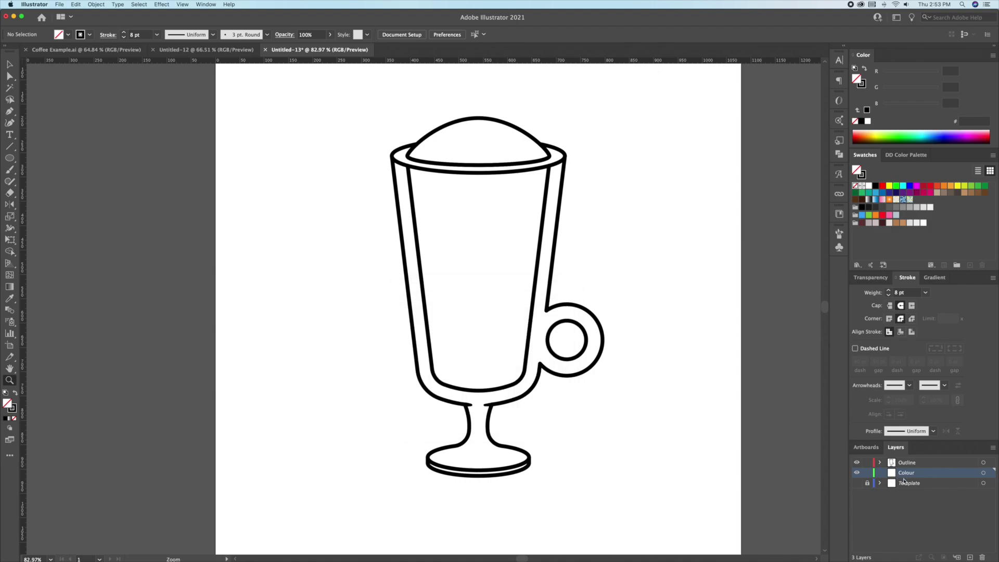
# - Select all the glass artwork and copy it onto the Colour layer
pyautogui.press('v')
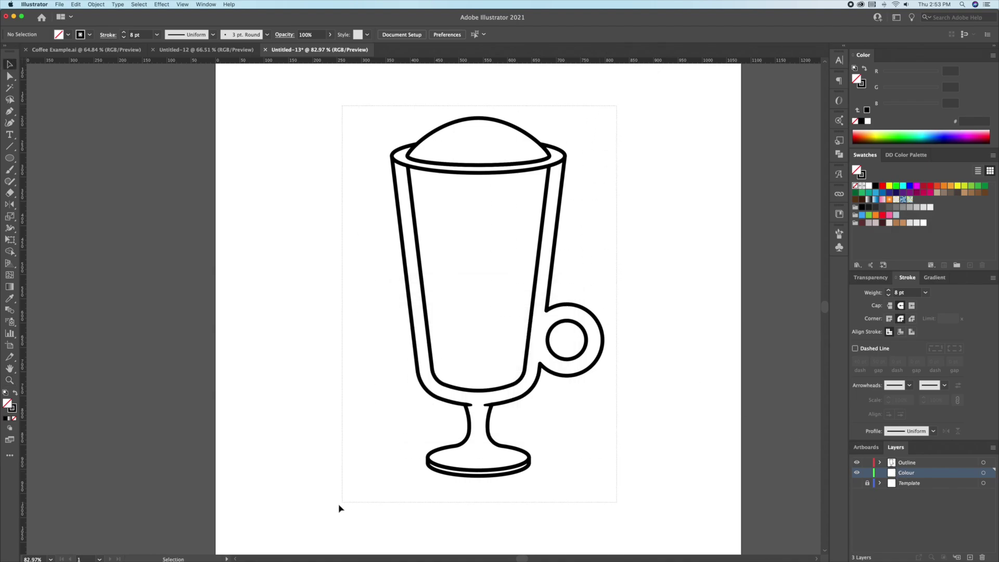
pyautogui.press('super+a')
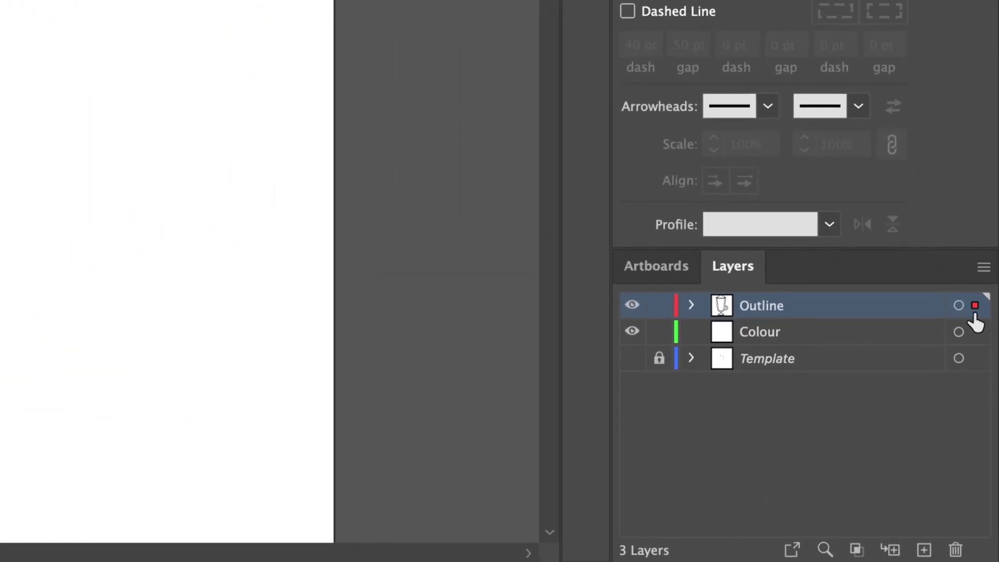
pyautogui.moveTo(975, 306); pyautogui.dragTo(979, 335)
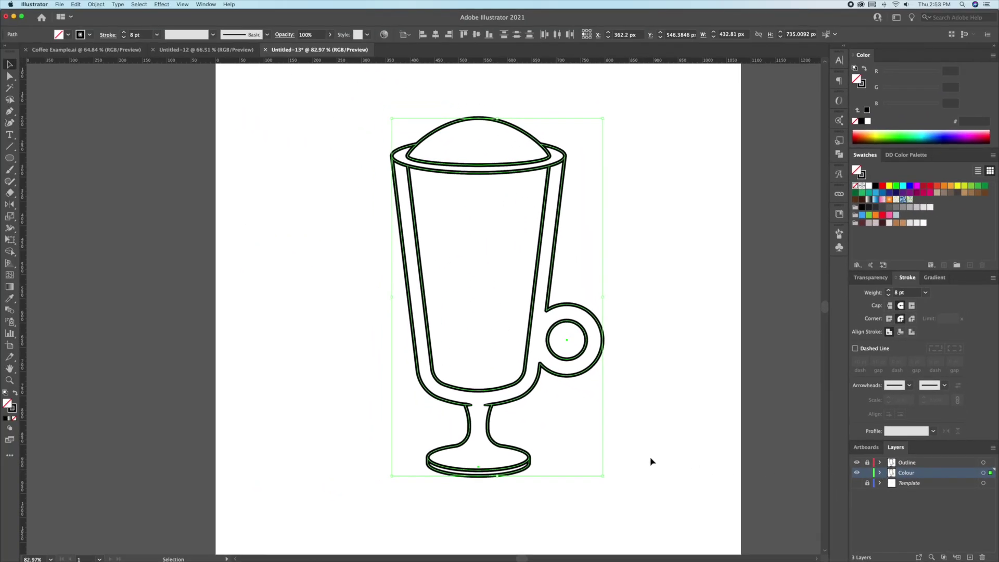
pyautogui.click(651, 462)
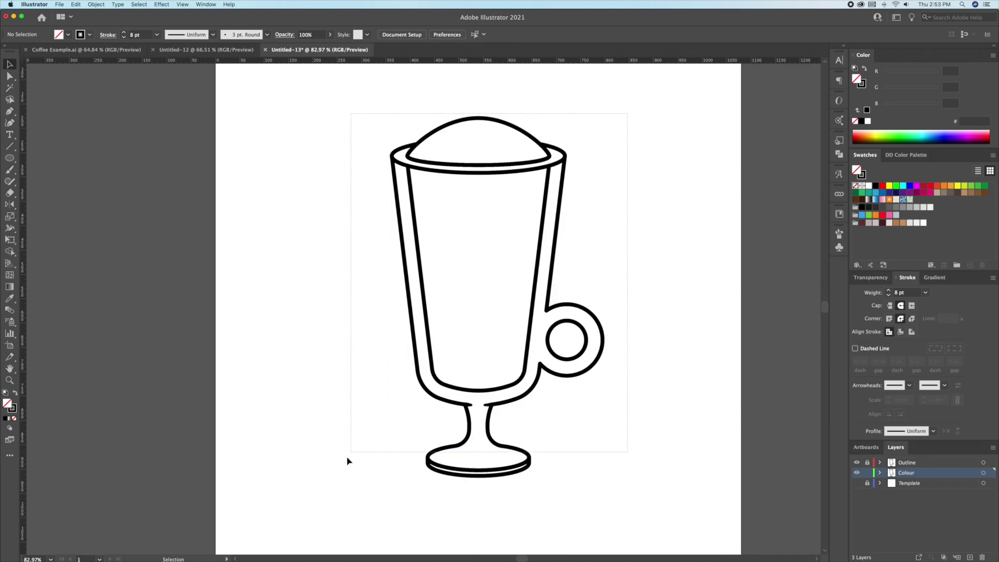
# - Convert the copied glass artwork's strokes to filled shapes with Object > Path > Outline Stroke
pyautogui.moveTo(630, 118); pyautogui.dragTo(337, 473)
pyautogui.click(95, 5)
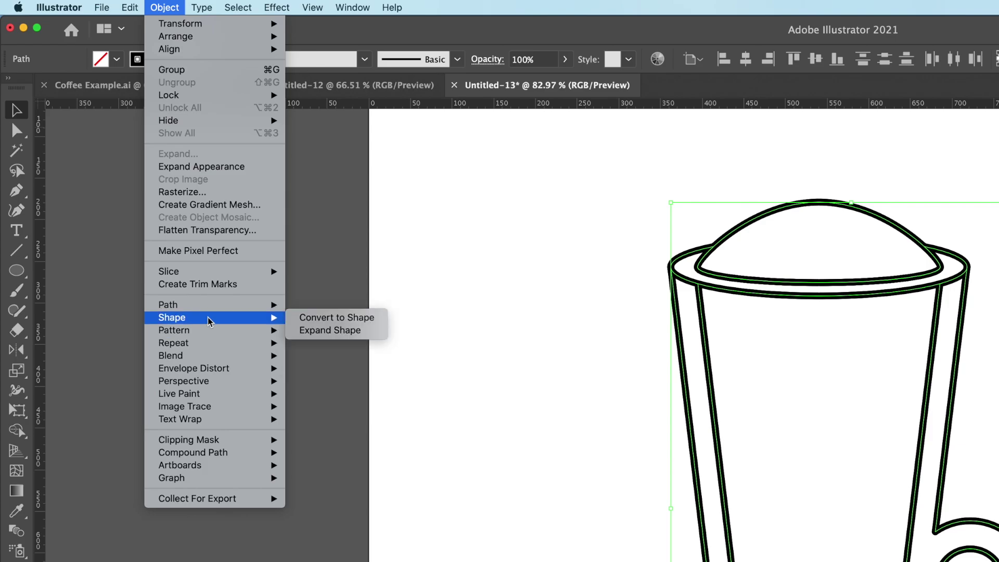
pyautogui.moveTo(215, 305)
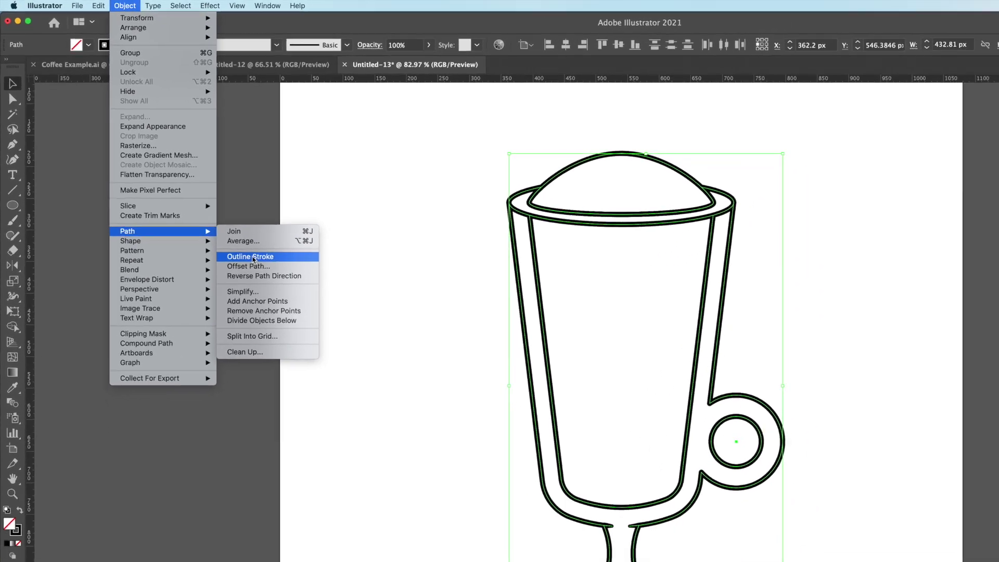
pyautogui.click(330, 338)
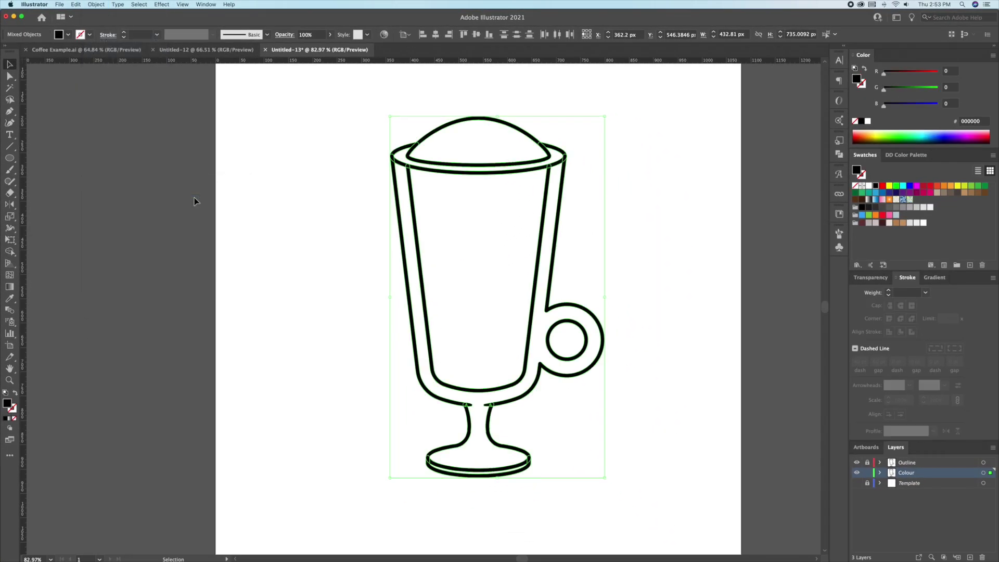
pyautogui.scroll(5, 468, 406)
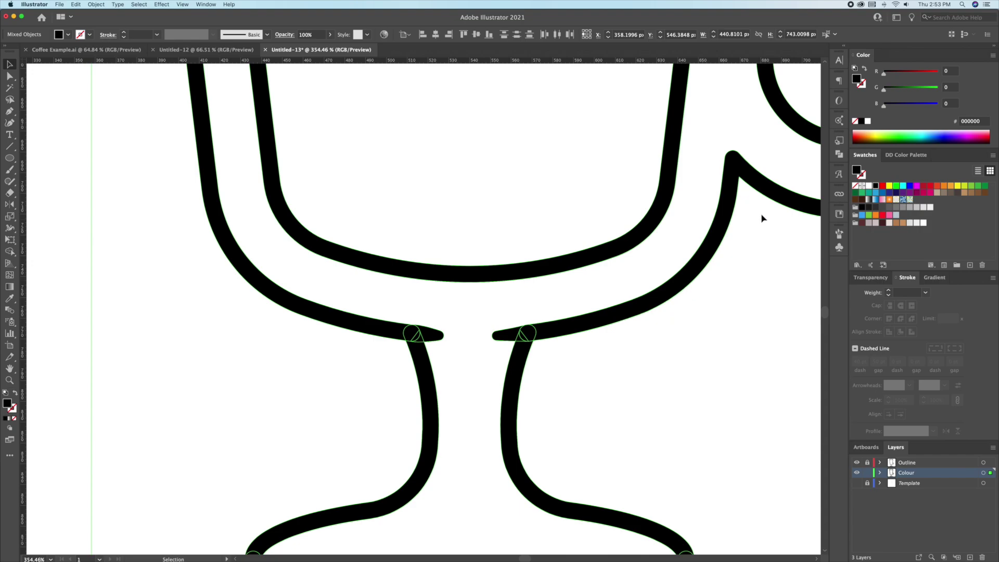
# - Unite all the outlined shapes into one with Pathfinder
pyautogui.click(840, 158)
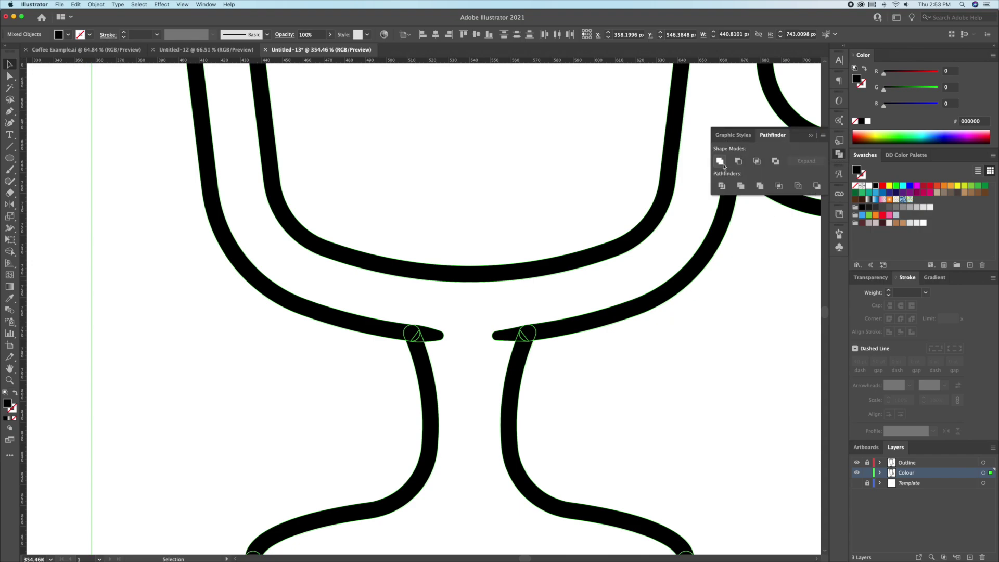
pyautogui.click(207, 5)
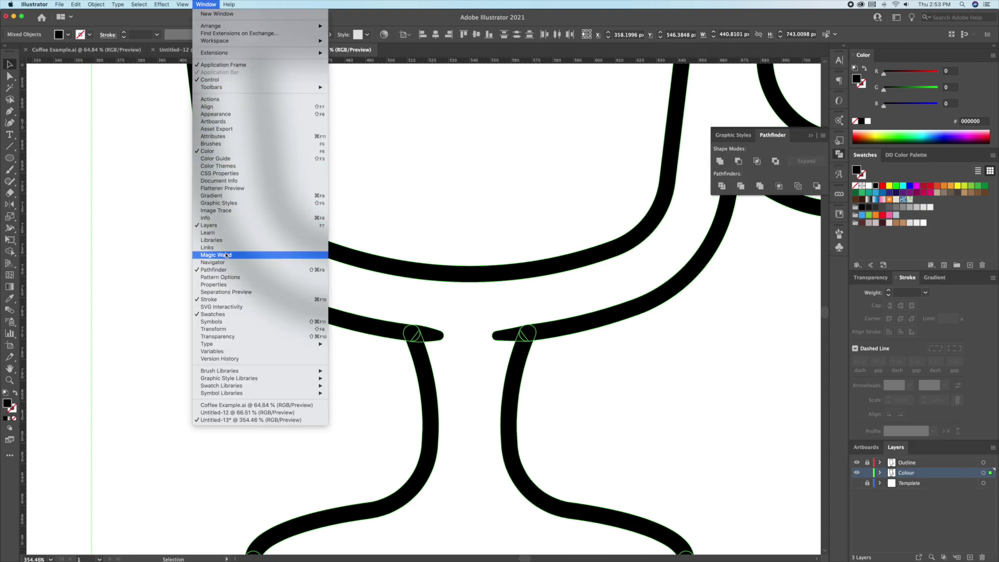
pyautogui.click(722, 161)
pyautogui.click(722, 161)
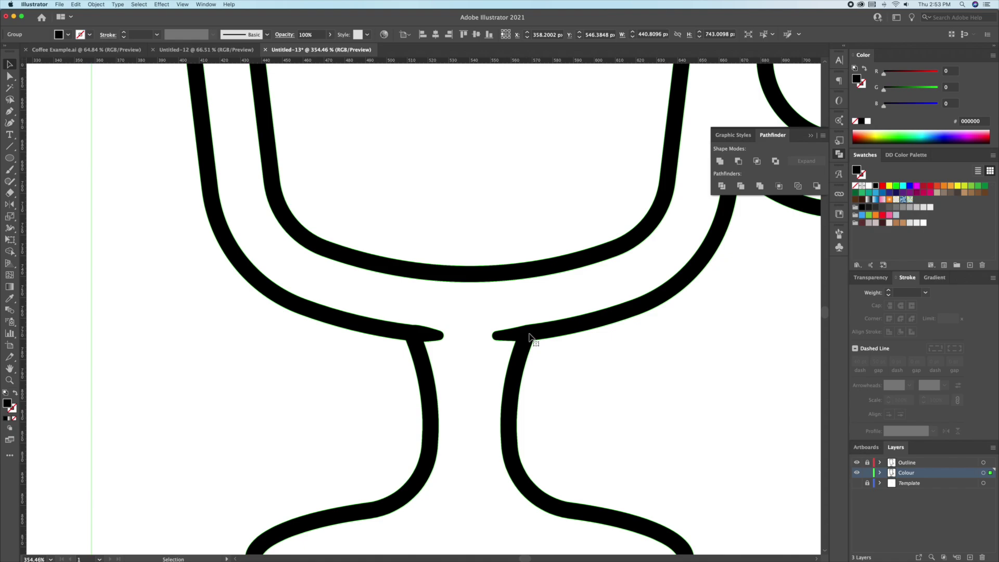
# - Ungroup the result and release its compound path into a solid black silhouette
pyautogui.rightClick(530, 336)
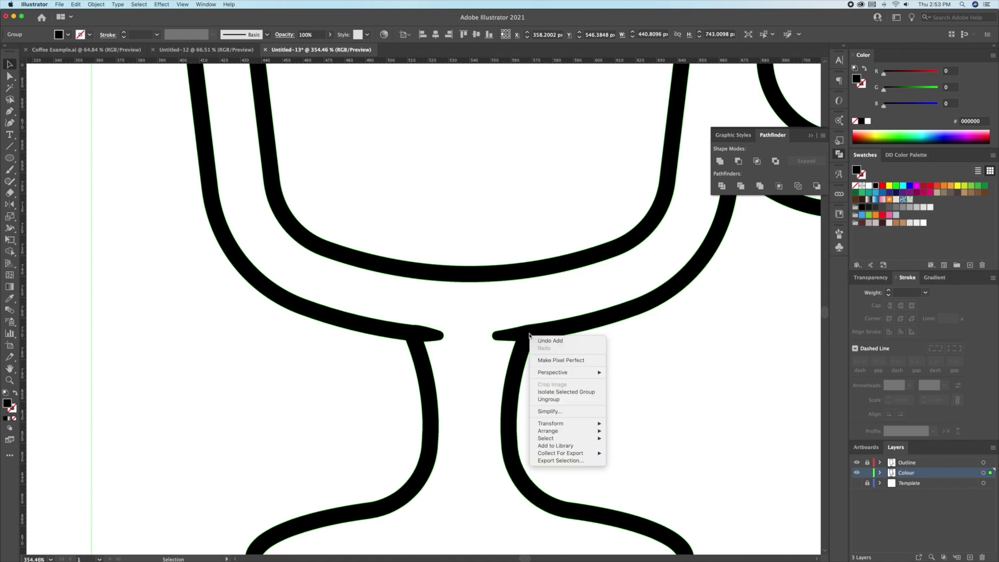
pyautogui.click(556, 401)
pyautogui.rightClick(538, 334)
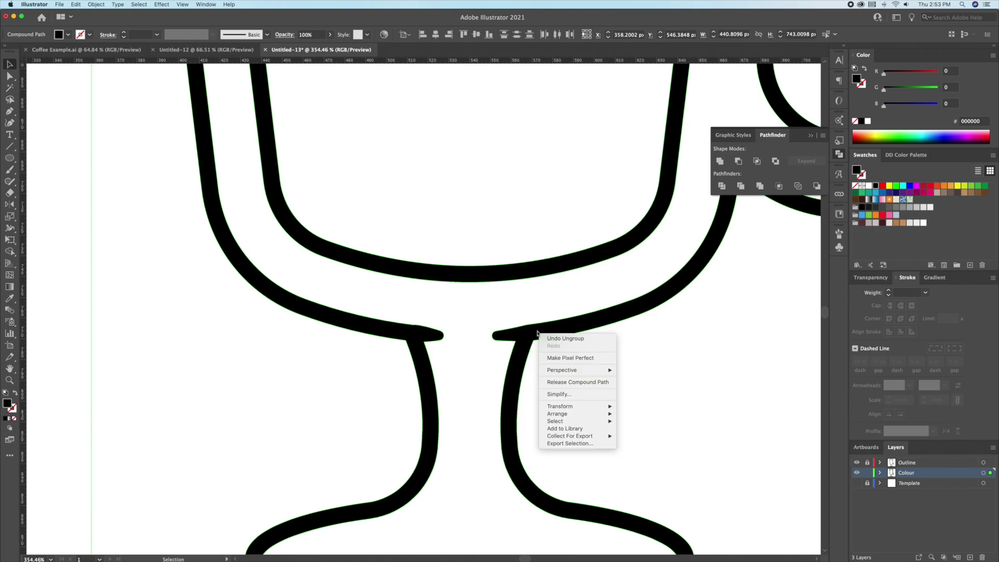
pyautogui.click(564, 382)
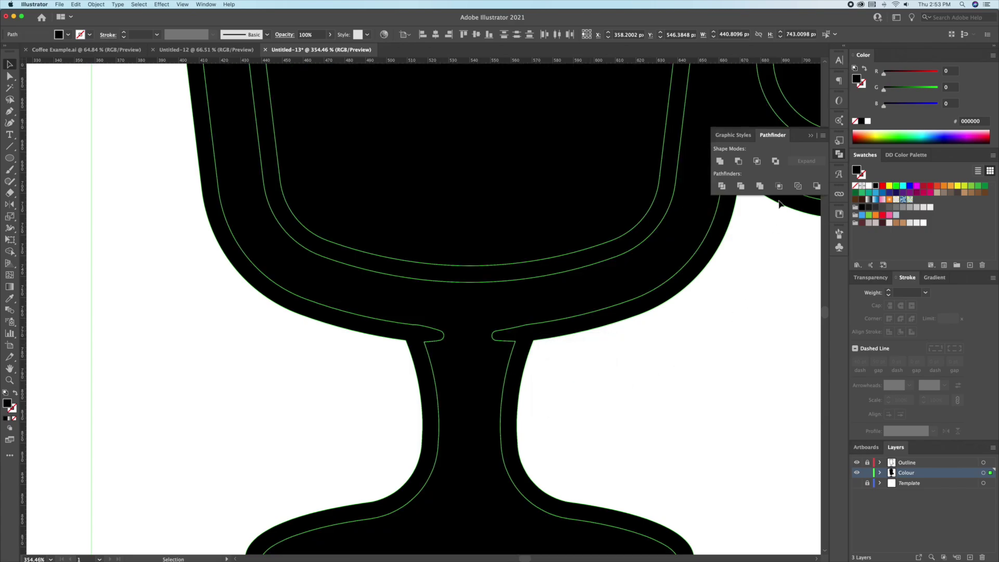
pyautogui.press('Escape')
pyautogui.scroll(-10, 624, 263)
# - Fill every part of the glass silhouette light beige
pyautogui.press('super+0')
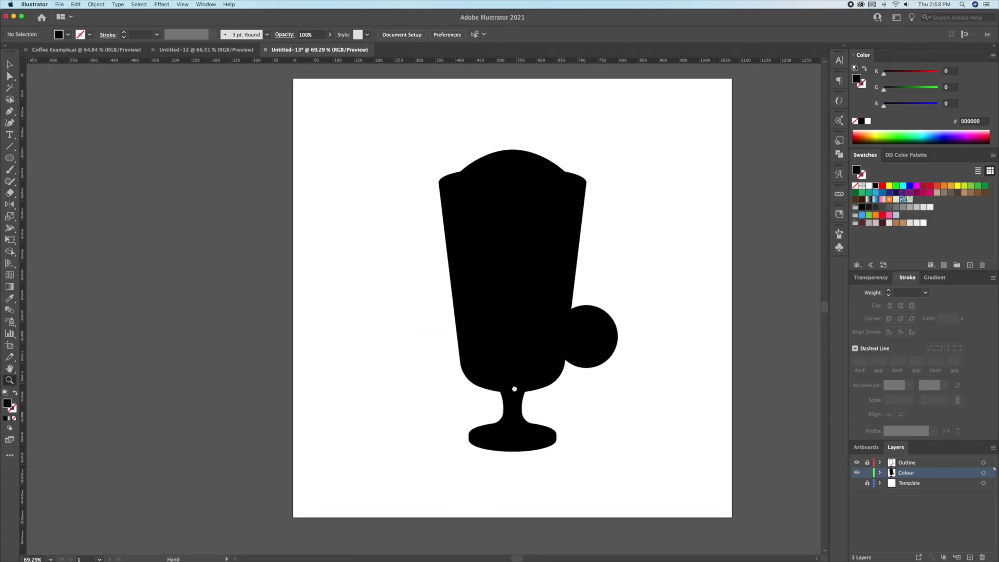
pyautogui.moveTo(640, 131); pyautogui.dragTo(374, 487)
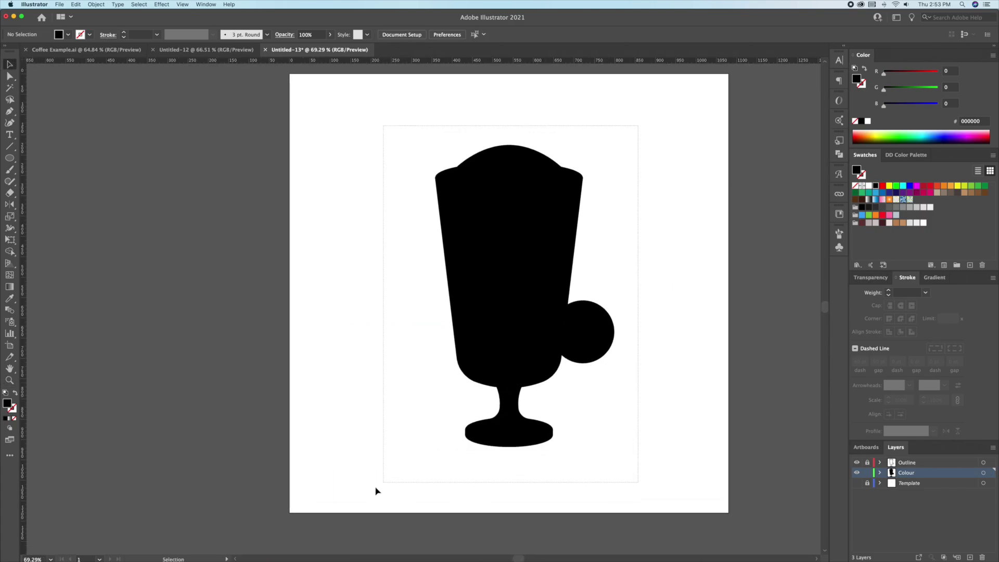
pyautogui.click(876, 226)
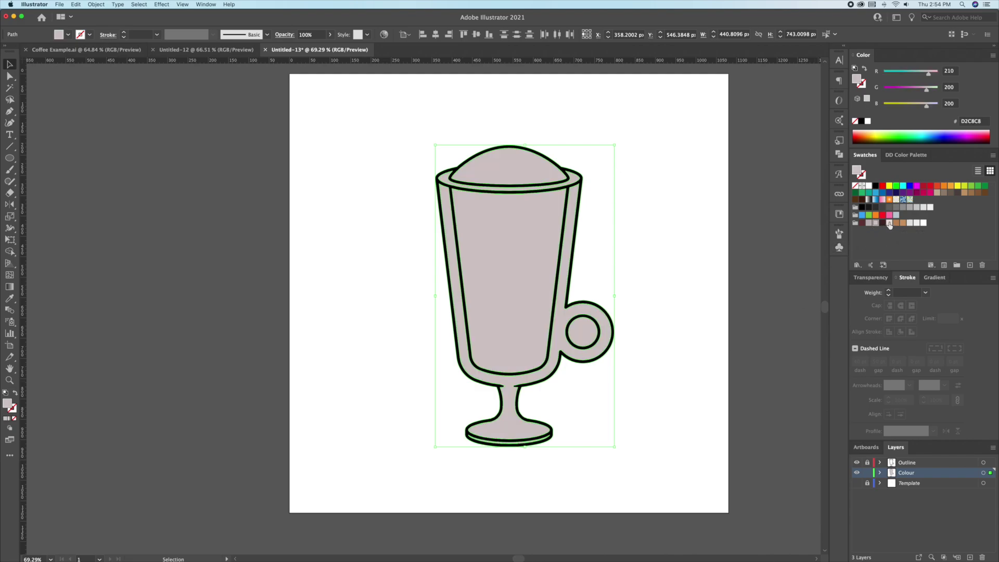
pyautogui.click(889, 225)
pyautogui.click(662, 222)
# - Fill the coffee dome and inner cup body dark brown
pyautogui.press('super+plus')
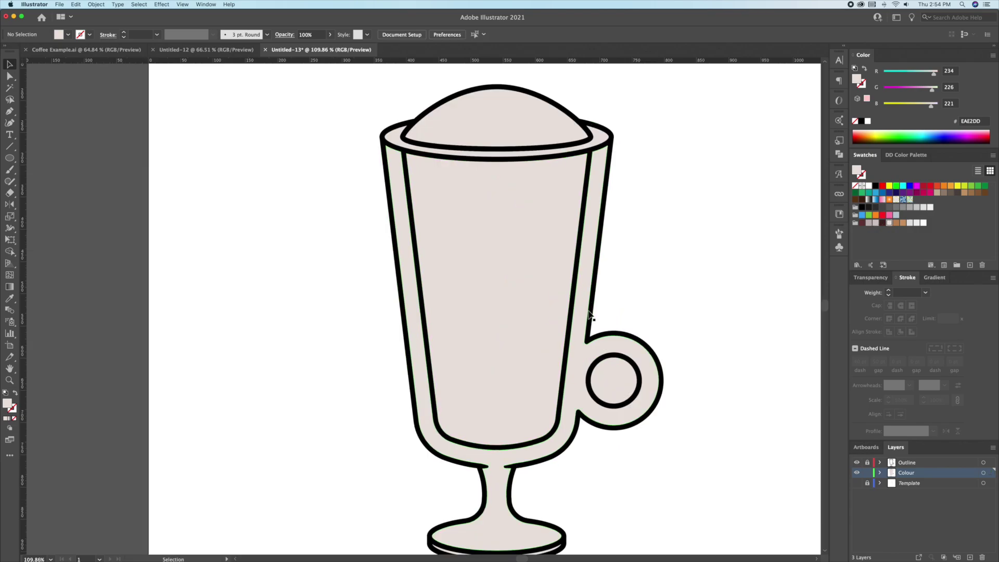
pyautogui.click(523, 138)
pyautogui.keyDown('shift'); pyautogui.click(511, 217); pyautogui.keyUp('shift')
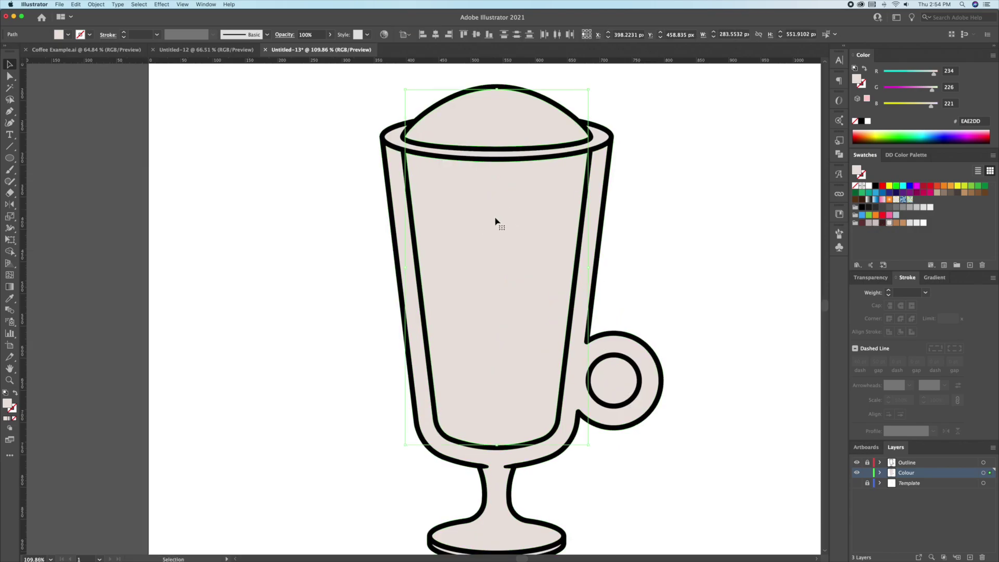
pyautogui.click(863, 225)
pyautogui.click(882, 226)
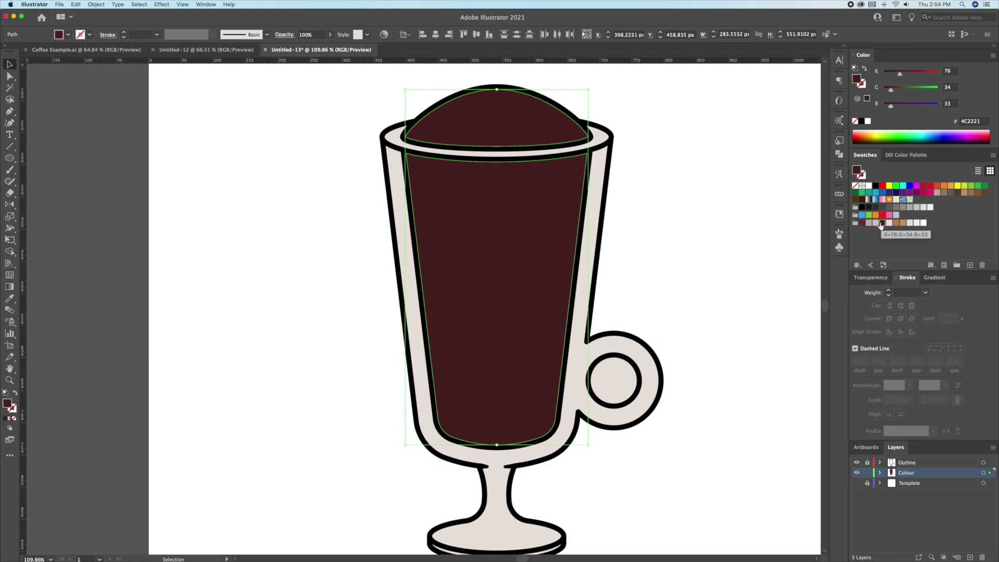
pyautogui.click(713, 241)
# - Fill the foot's bottom rim strip grey
pyautogui.moveTo(660, 308); pyautogui.dragTo(663, 276)
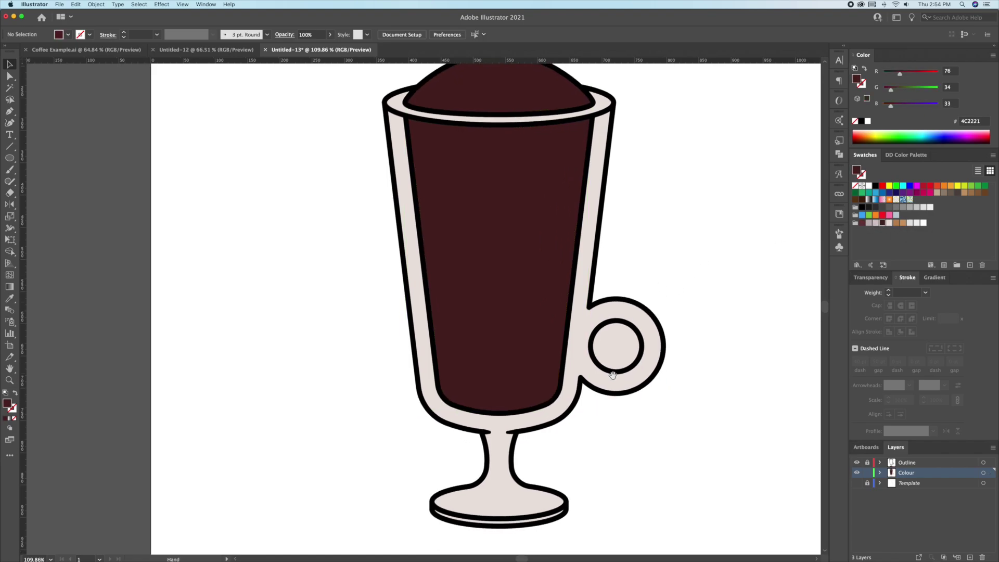
pyautogui.moveTo(613, 375); pyautogui.dragTo(612, 258)
pyautogui.moveTo(558, 413); pyautogui.dragTo(617, 426)
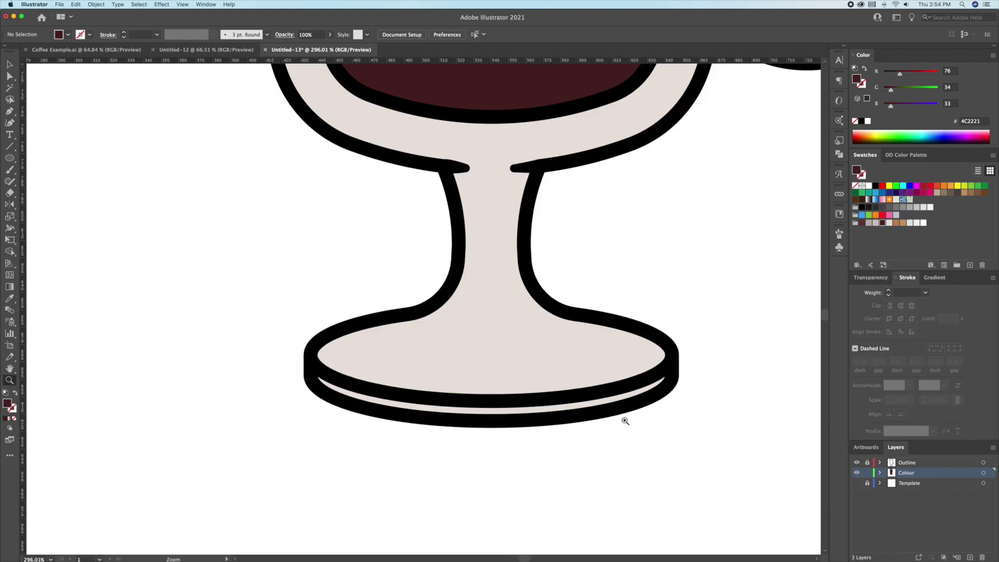
pyautogui.click(585, 403)
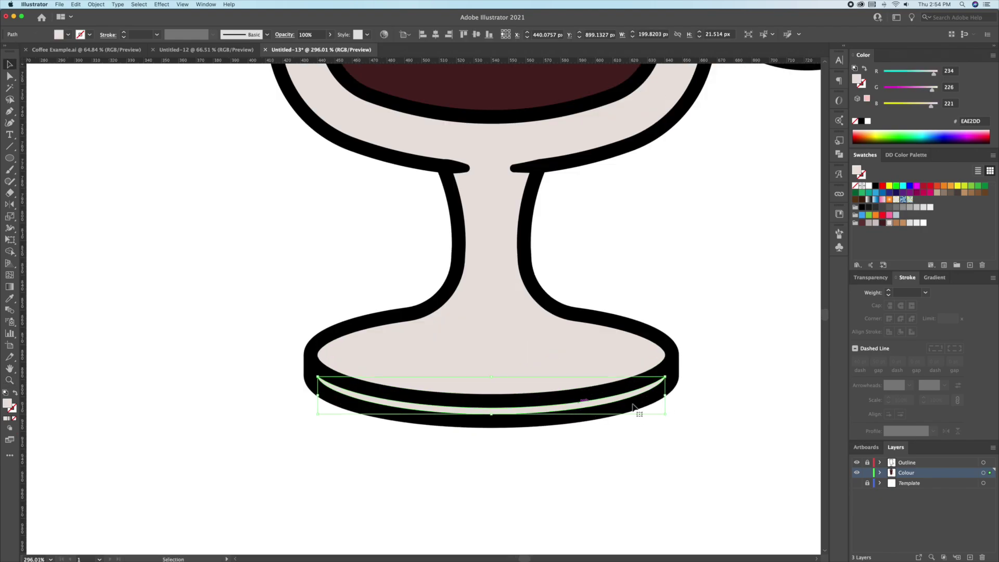
pyautogui.click(871, 225)
pyautogui.click(676, 258)
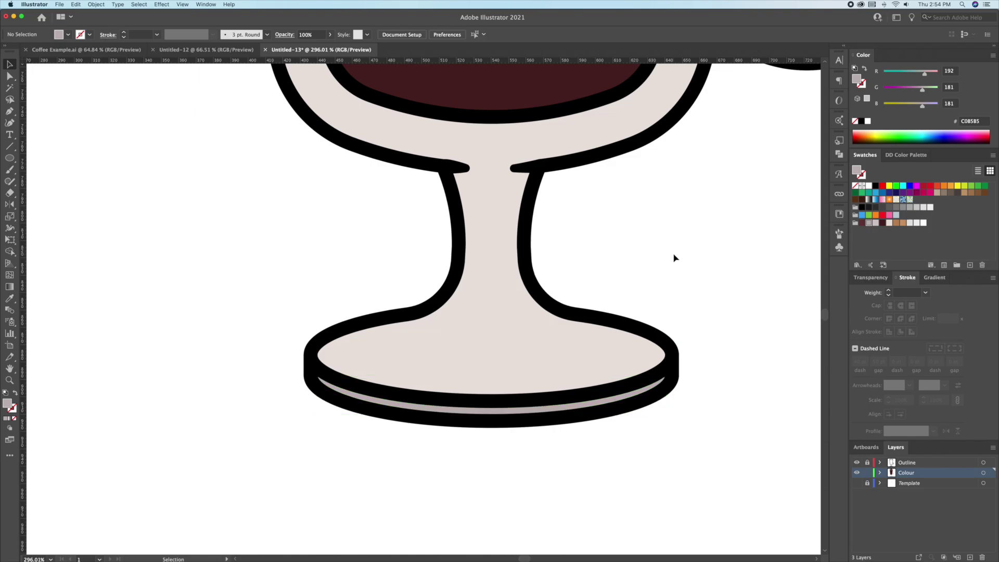
pyautogui.scroll(-3, 676, 258)
# - Merge the handle's inner circle with Shape Builder, pull its fill out and remove it, leaving an empty hole
pyautogui.click(587, 299)
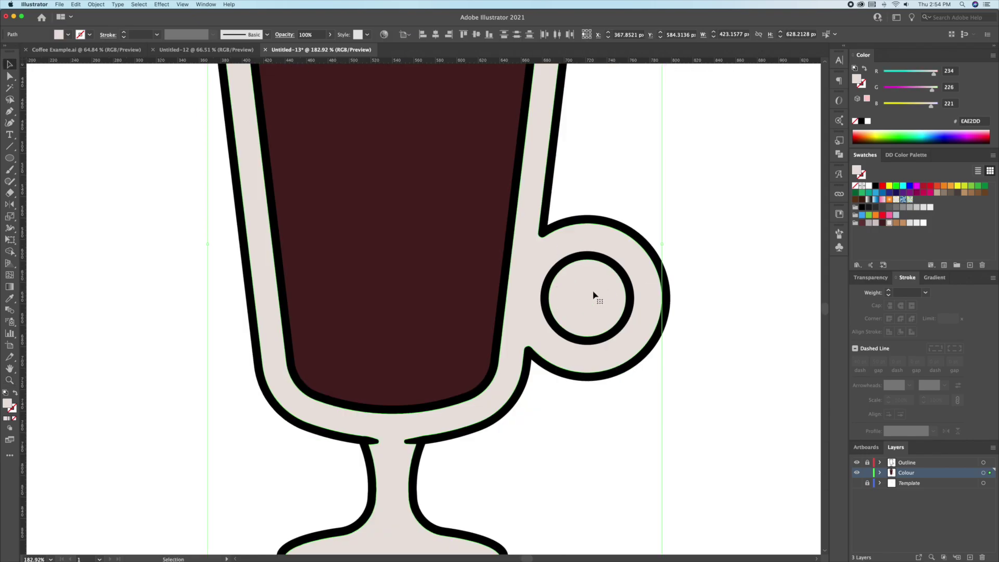
pyautogui.hotkey('shift', 'm')
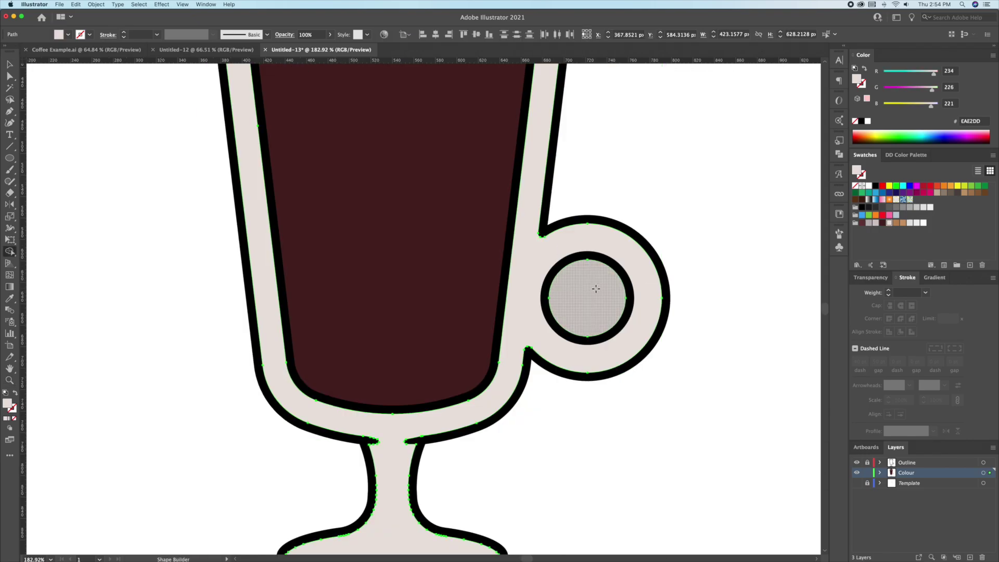
pyautogui.click(593, 294)
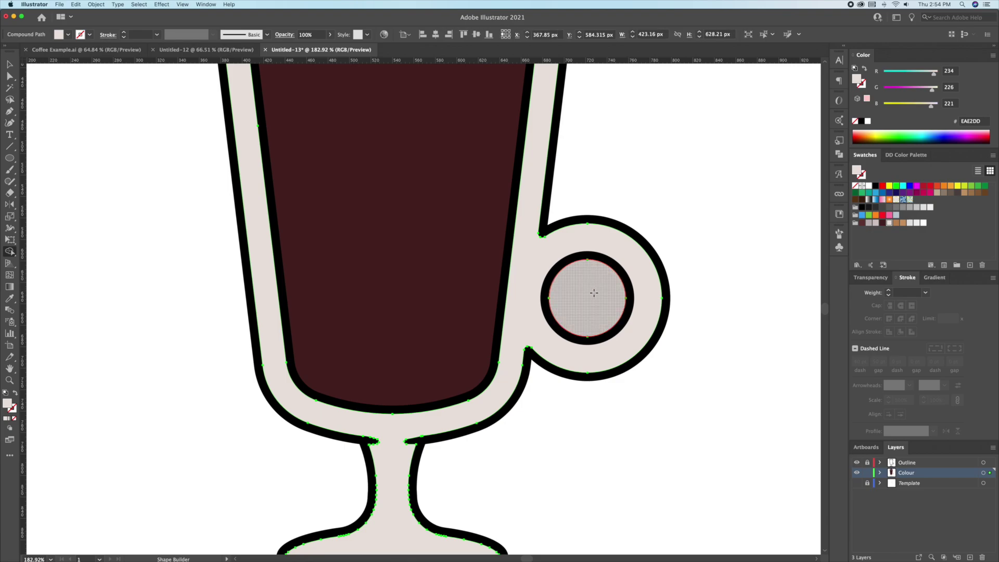
pyautogui.press('v')
pyautogui.click(690, 288)
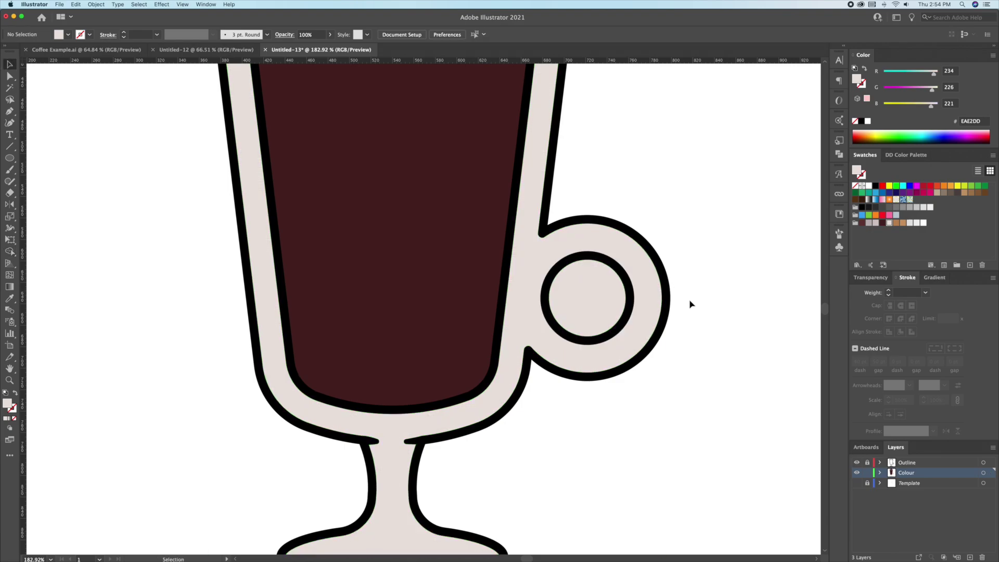
pyautogui.moveTo(589, 314); pyautogui.dragTo(677, 434)
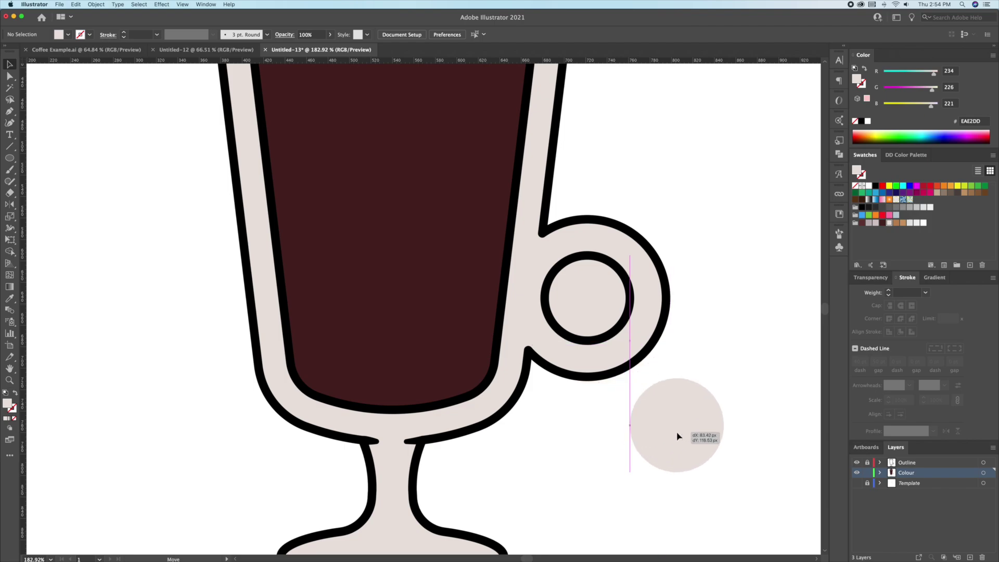
pyautogui.press('super+z')
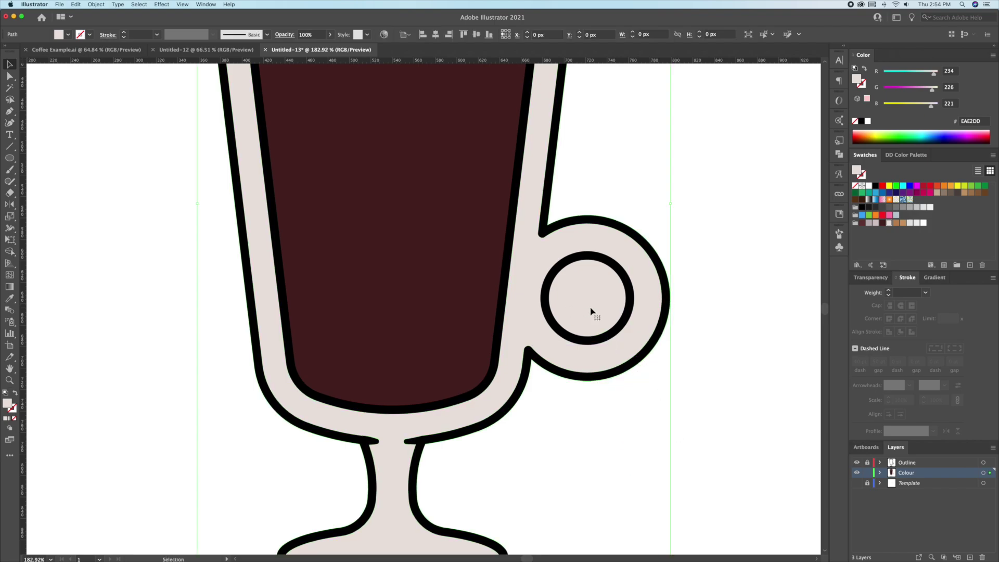
# - Zoom out and recentre the whole coloured glass in view
pyautogui.moveTo(589, 309); pyautogui.dragTo(478, 344)
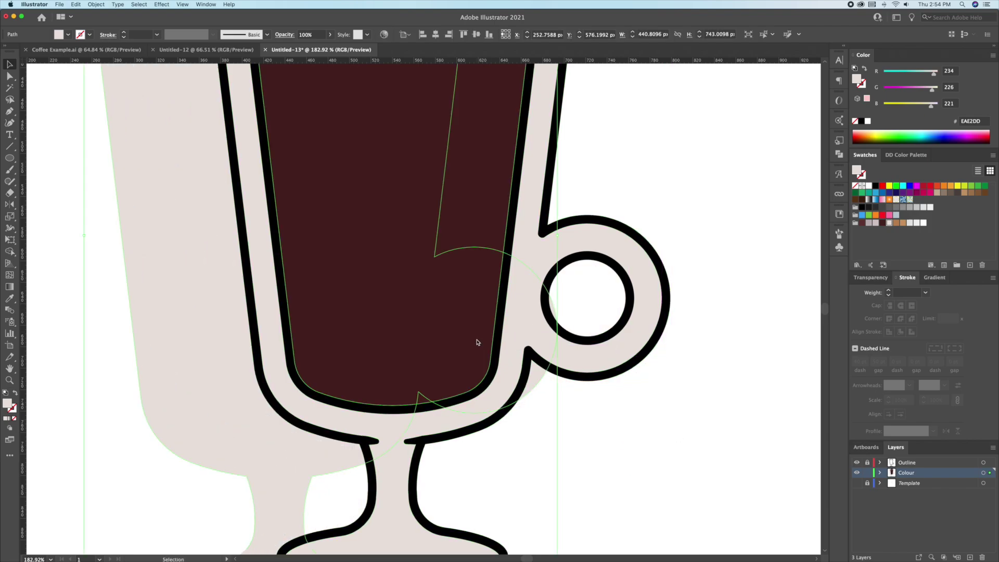
pyautogui.click(477, 340)
pyautogui.scroll(-5, 477, 341)
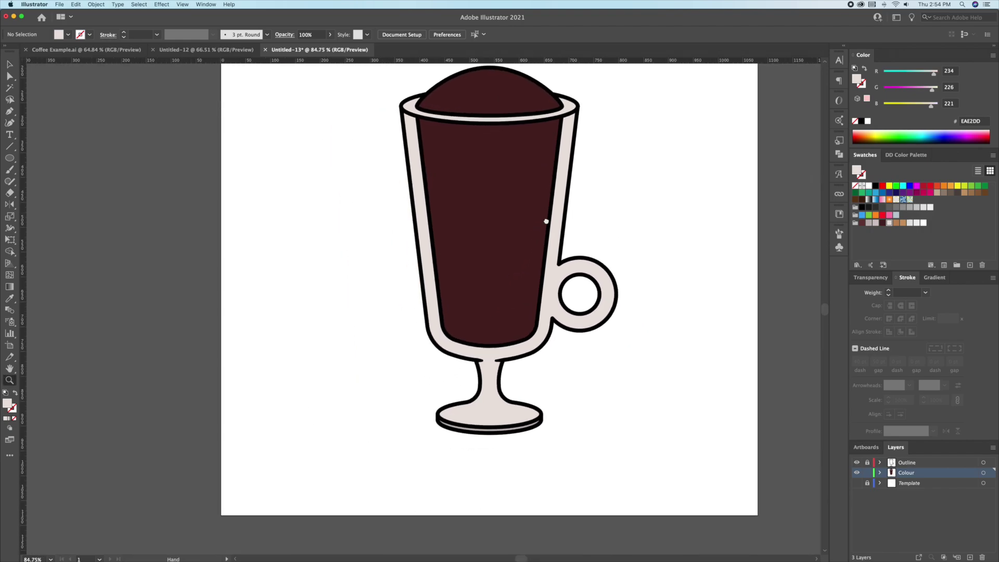
pyautogui.moveTo(545, 220); pyautogui.dragTo(566, 269)
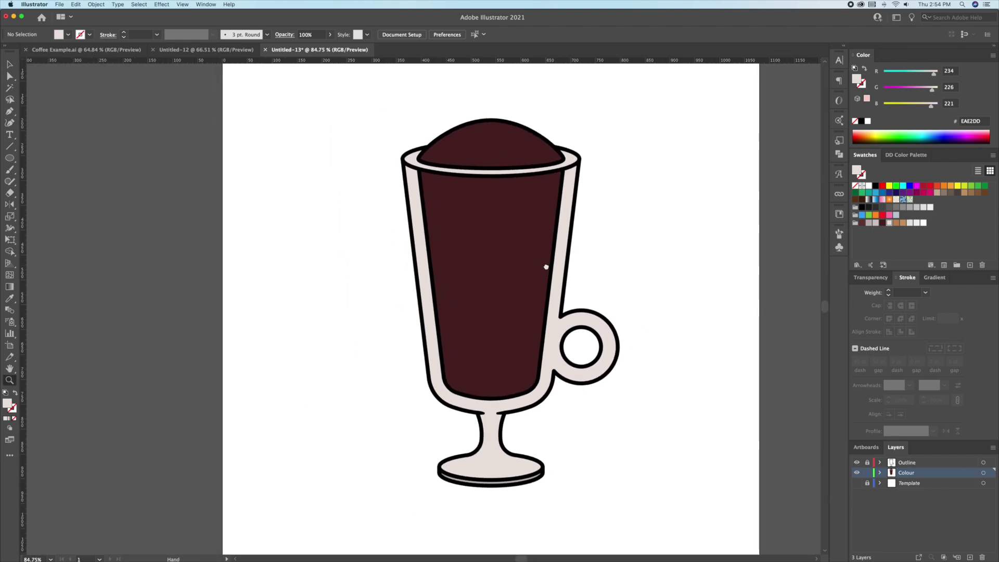
# - Draw a tan ellipse across the dark coffee and place a narrower copy lower in the glass
pyautogui.click(576, 270)
pyautogui.press('l')
pyautogui.moveTo(506, 266); pyautogui.dragTo(605, 278)
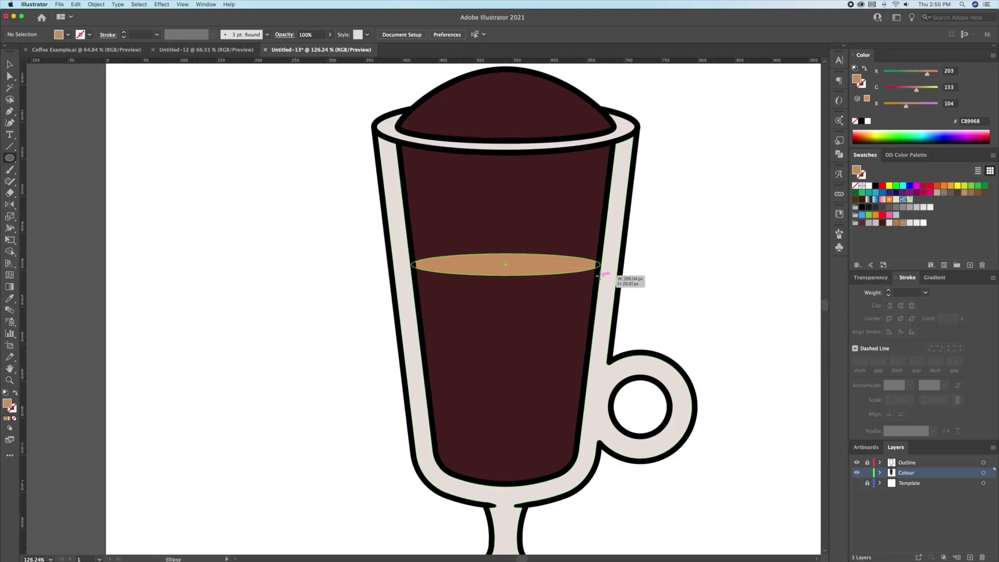
pyautogui.moveTo(506, 265); pyautogui.dragTo(605, 277)
pyautogui.press('v')
pyautogui.moveTo(546, 266)
pyautogui.keyDown('alt'); pyautogui.mouseDown()
pyautogui.moveTo(546, 359)
pyautogui.moveTo(594, 363)
pyautogui.moveTo(584, 361)
pyautogui.mouseUp(); pyautogui.keyUp('alt')
pyautogui.scroll(2, 548, 283)
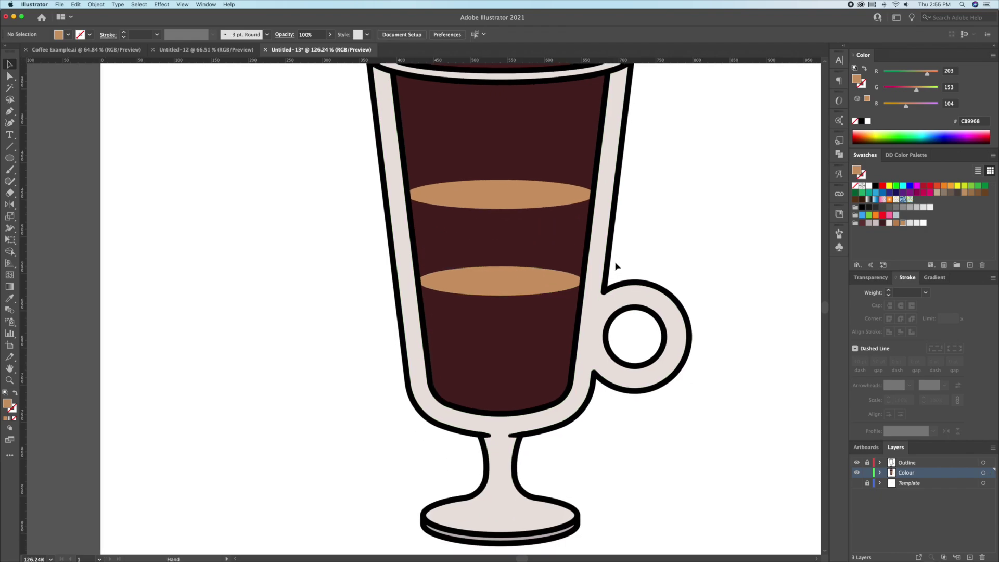
# - Add a third, narrower tan ellipse lower in the coffee and select the bottom one for point editing
pyautogui.click(548, 283)
pyautogui.click(539, 332)
pyautogui.scroll(-2, 526, 295)
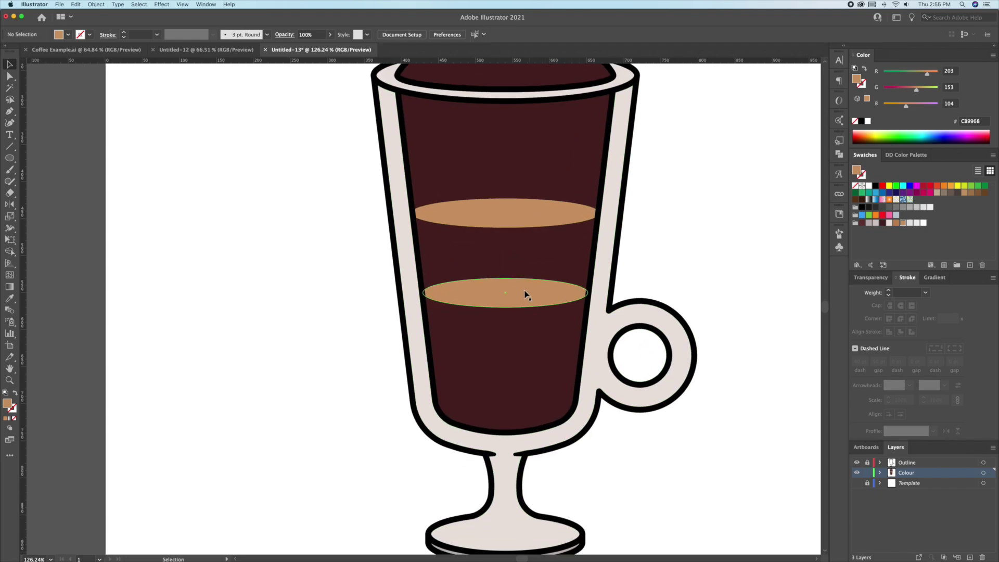
pyautogui.keyDown('alt'); pyautogui.moveTo(525, 293); pyautogui.dragTo(525, 375); pyautogui.keyUp('alt')
pyautogui.moveTo(587, 375); pyautogui.dragTo(581, 375)
pyautogui.click(516, 222)
pyautogui.click(507, 293)
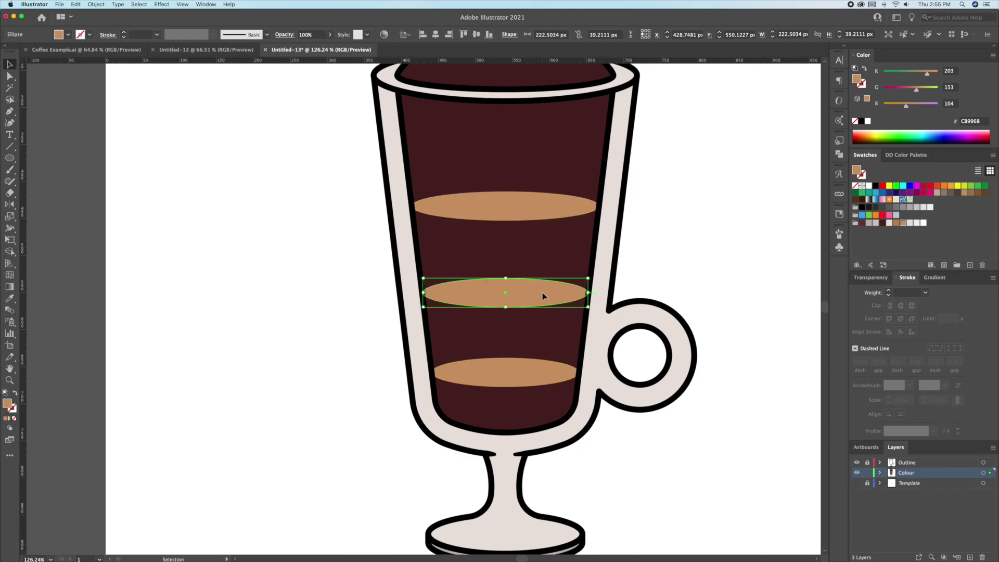
pyautogui.click(663, 260)
pyautogui.scroll(3, 547, 352)
pyautogui.click(504, 378)
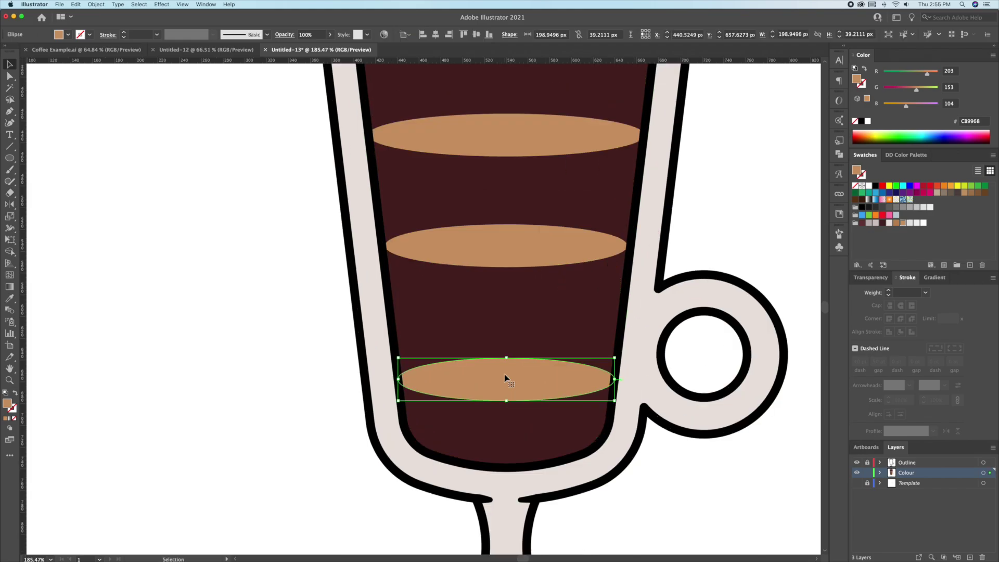
pyautogui.press('p')
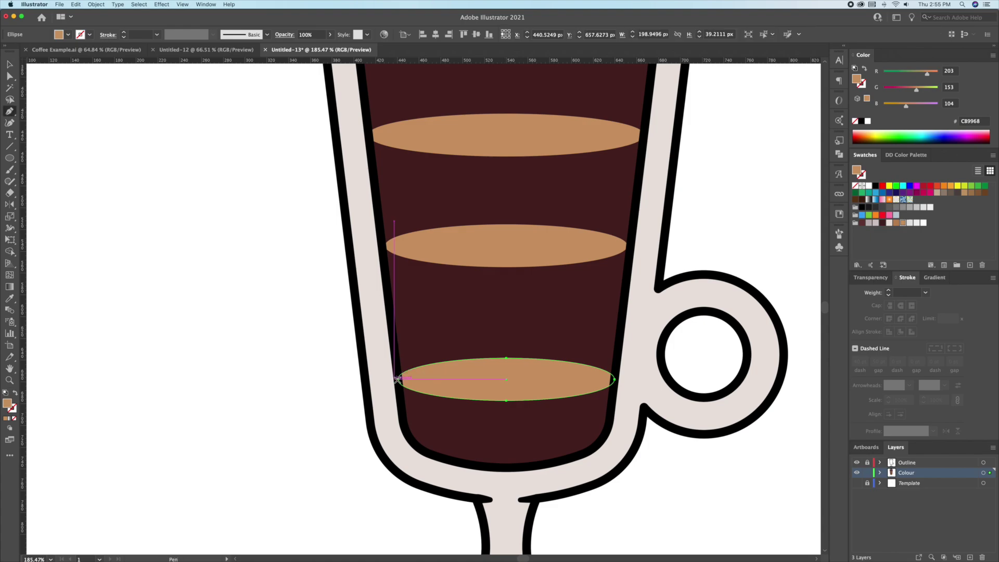
# - Delete the bottom ellipse's top point and Pen-connect its ends to the middle ellipse's ends
pyautogui.click(508, 360)
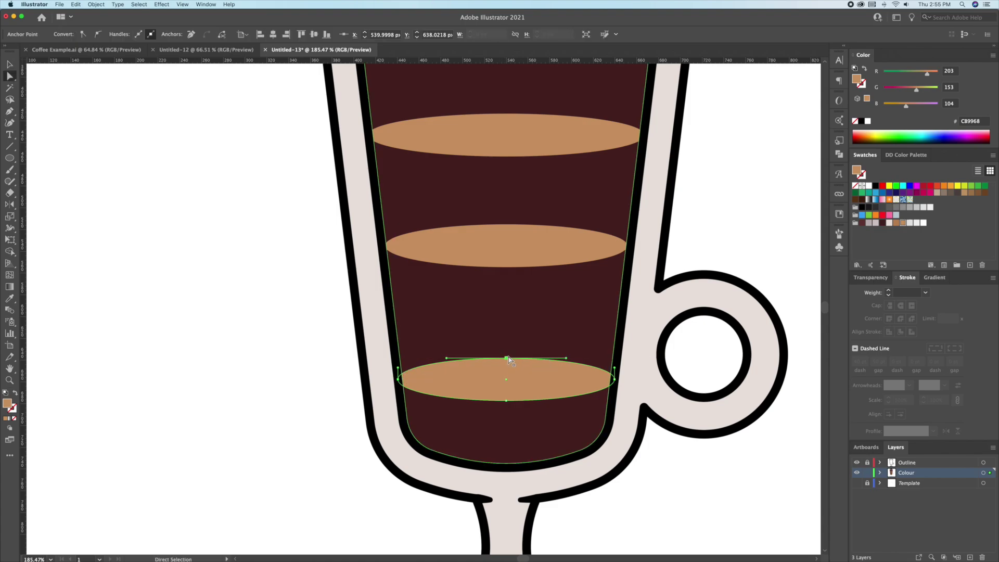
pyautogui.press('Delete')
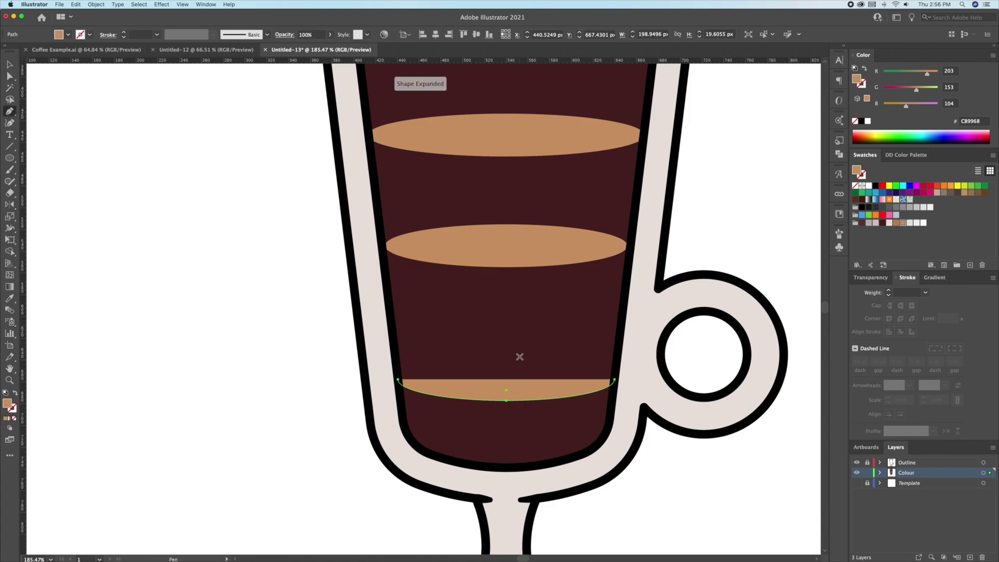
pyautogui.click(617, 381)
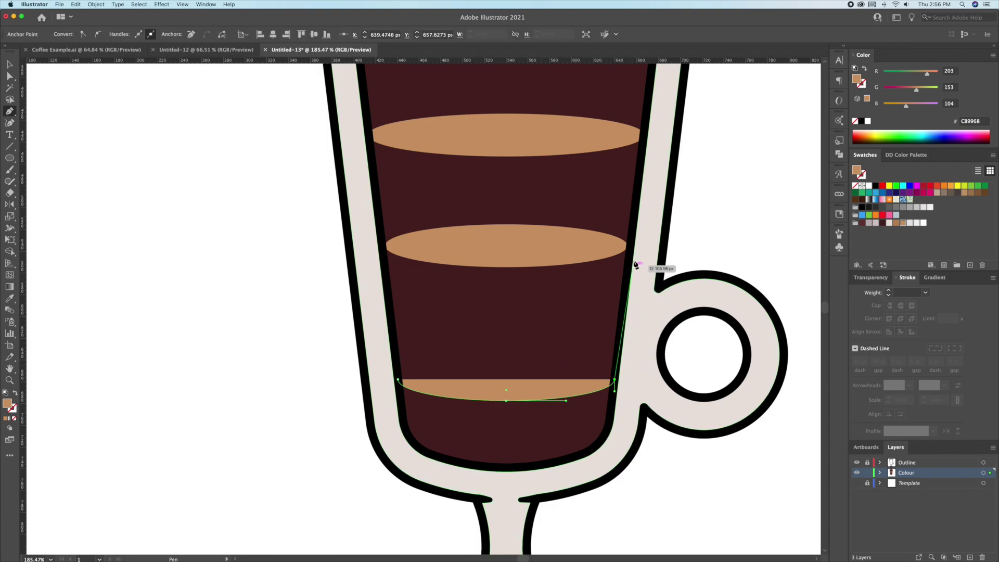
pyautogui.click(629, 249)
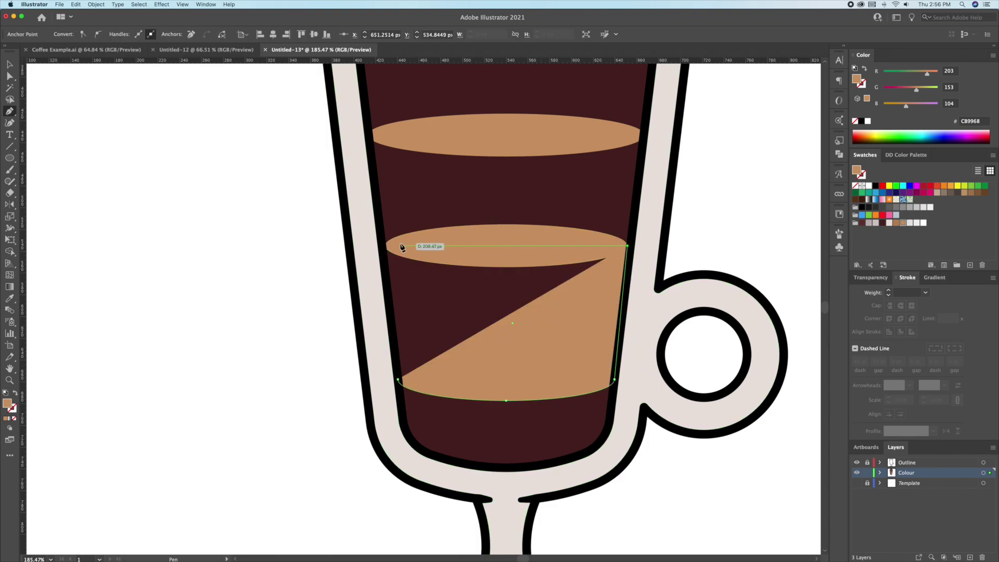
pyautogui.click(386, 248)
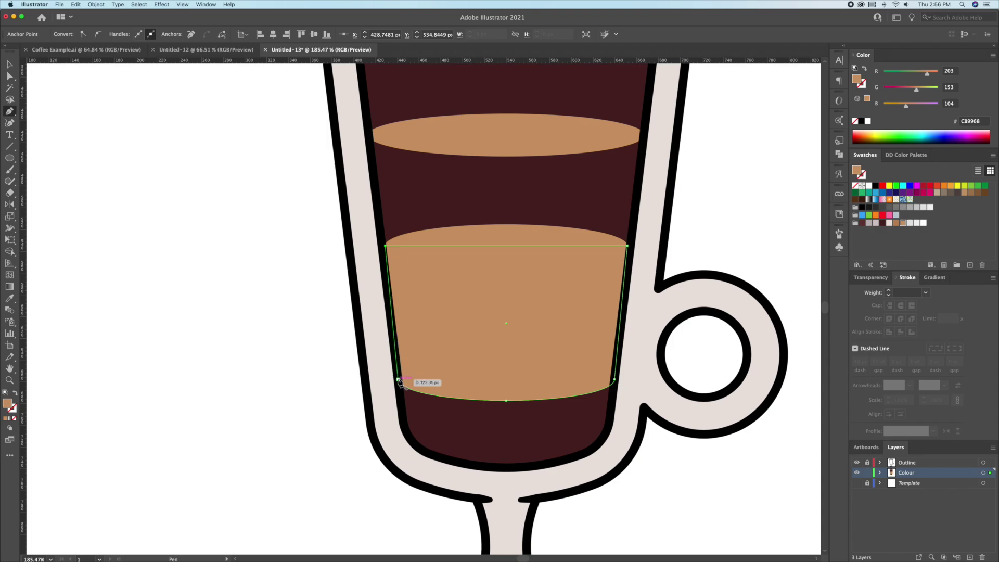
pyautogui.press('v')
pyautogui.click(272, 351)
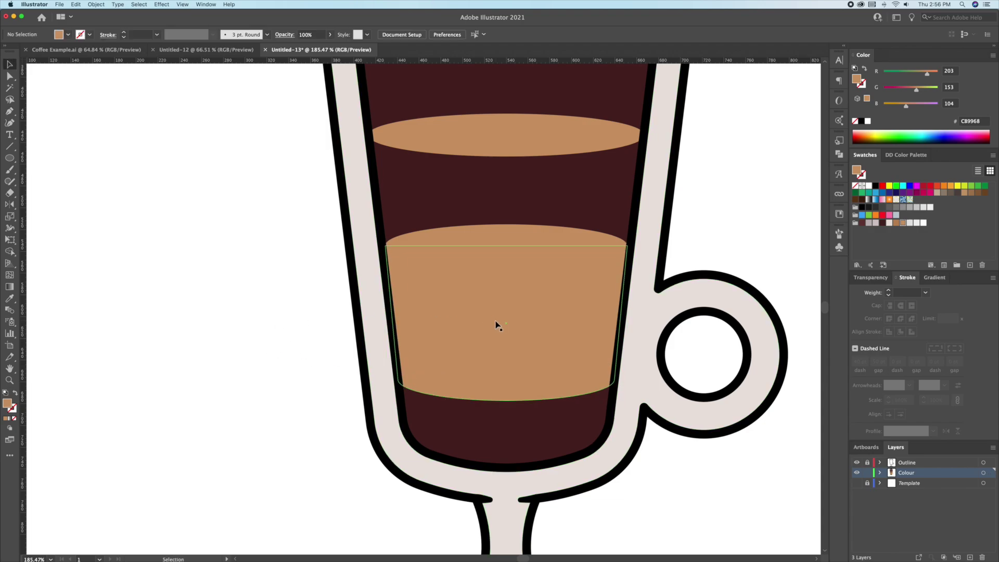
# - Merge the middle ellipse into the new shape with Shape Builder to form one curved band
pyautogui.click(497, 325)
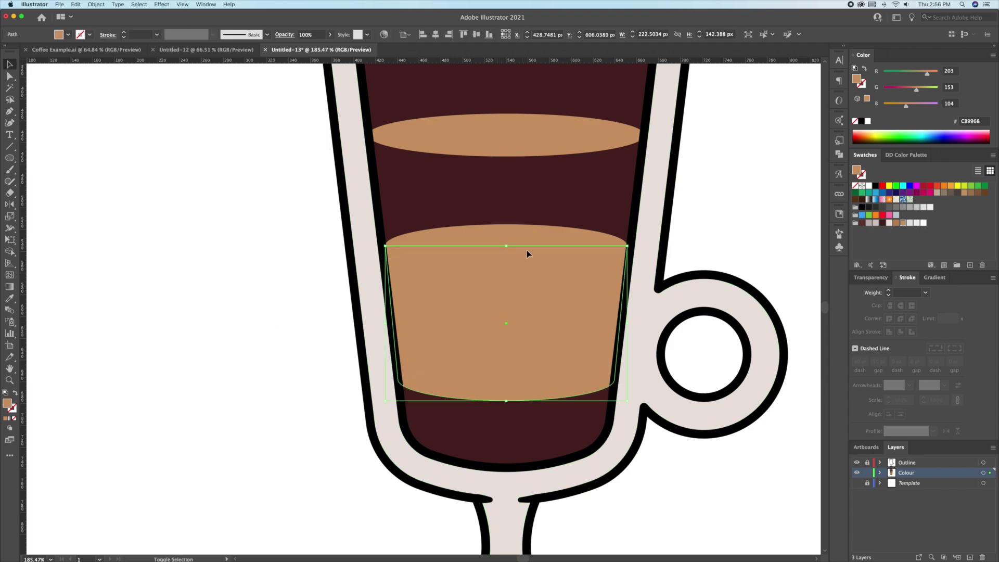
pyautogui.keyDown('shift'); pyautogui.click(525, 230); pyautogui.keyUp('shift')
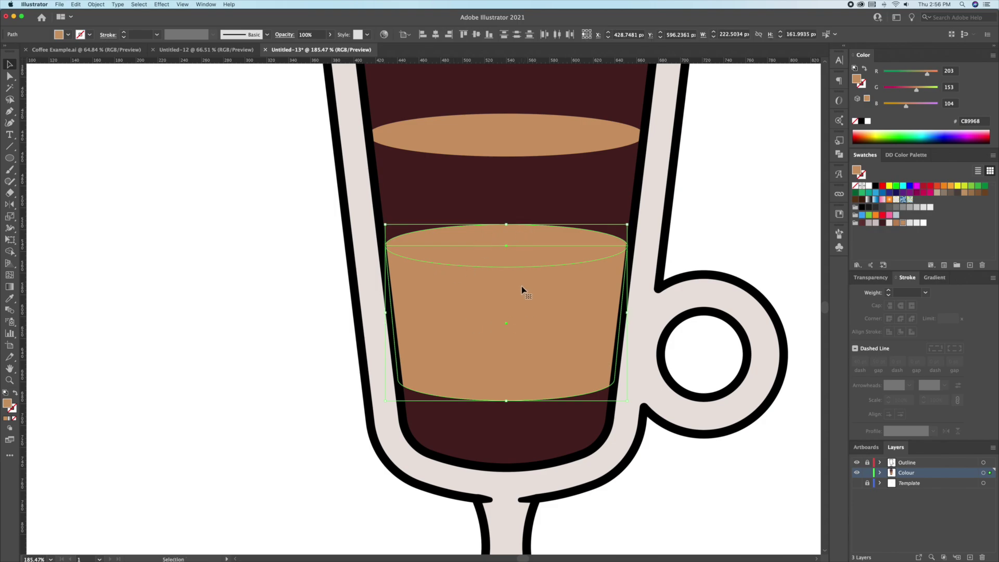
pyautogui.hotkey('shift', 'm')
pyautogui.moveTo(523, 290); pyautogui.dragTo(524, 242)
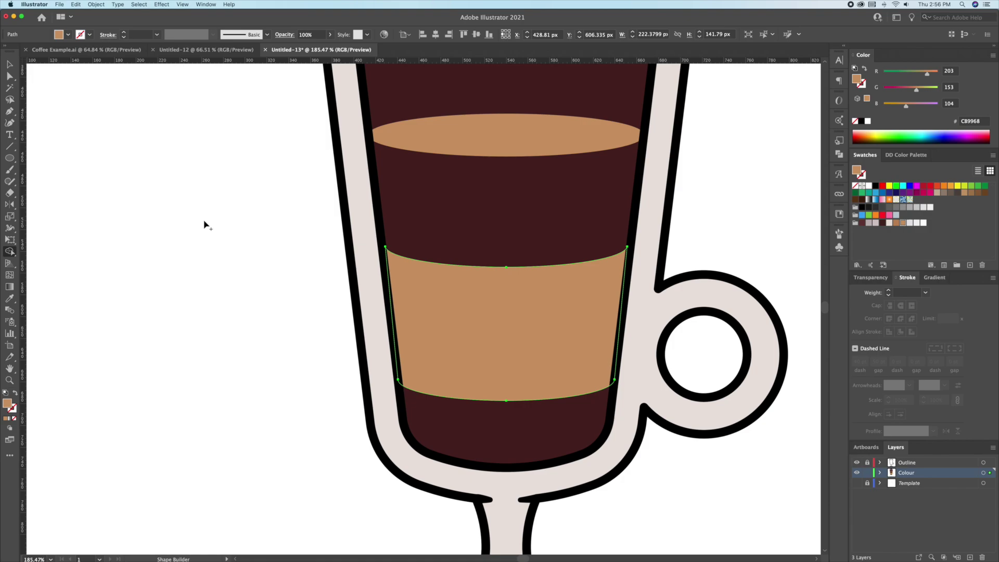
pyautogui.press('v')
pyautogui.click(235, 221)
pyautogui.hscroll(2, 219, 225)
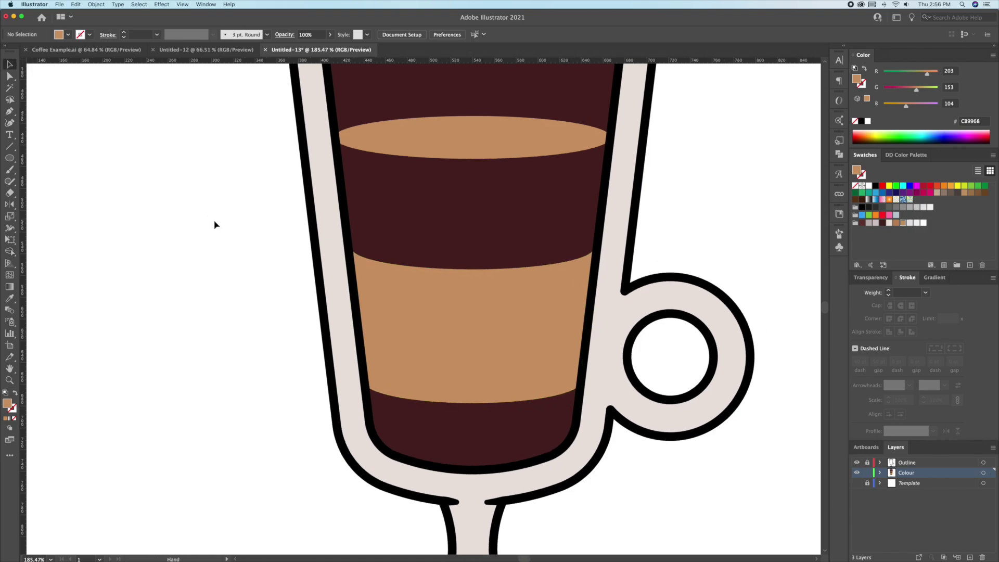
# - Fill the curved band with near-white F1F1F1
pyautogui.click(477, 315)
pyautogui.click(929, 209)
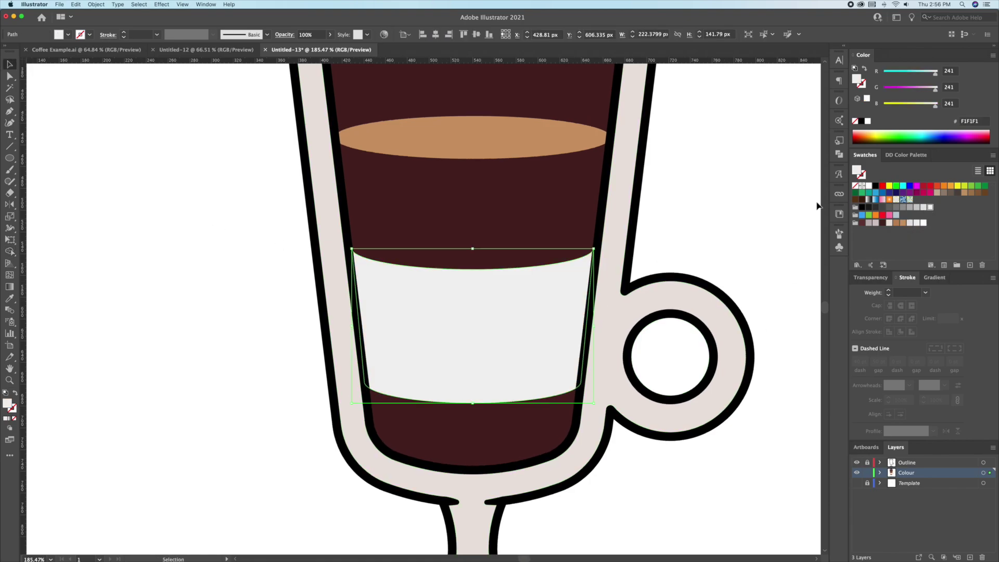
pyautogui.click(725, 203)
# - Pen-draw a closed tan trapezoid from the top ellipse's ends down to the white band's edges
pyautogui.moveTo(697, 206); pyautogui.dragTo(707, 228)
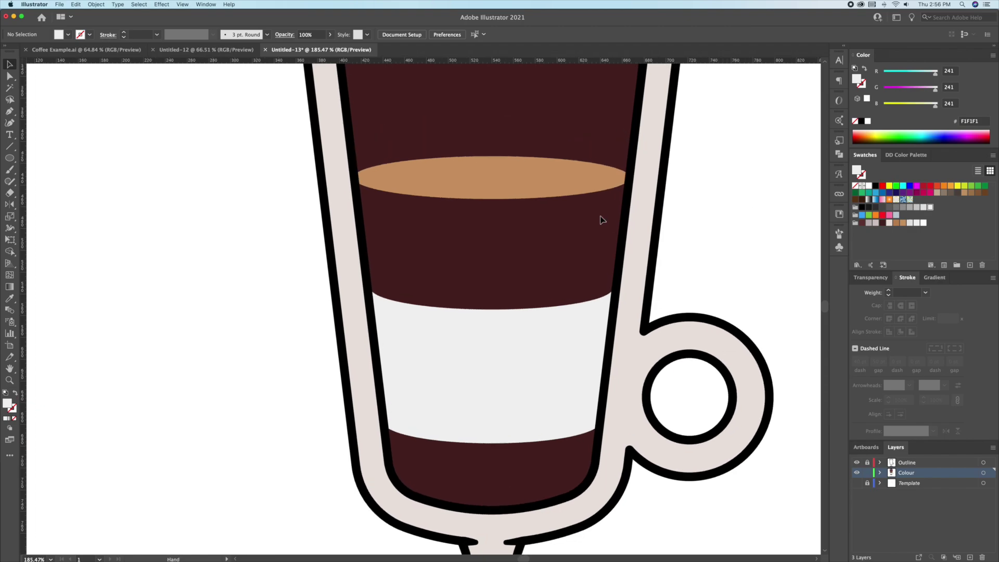
pyautogui.press('v')
pyautogui.click(592, 181)
pyautogui.press('p')
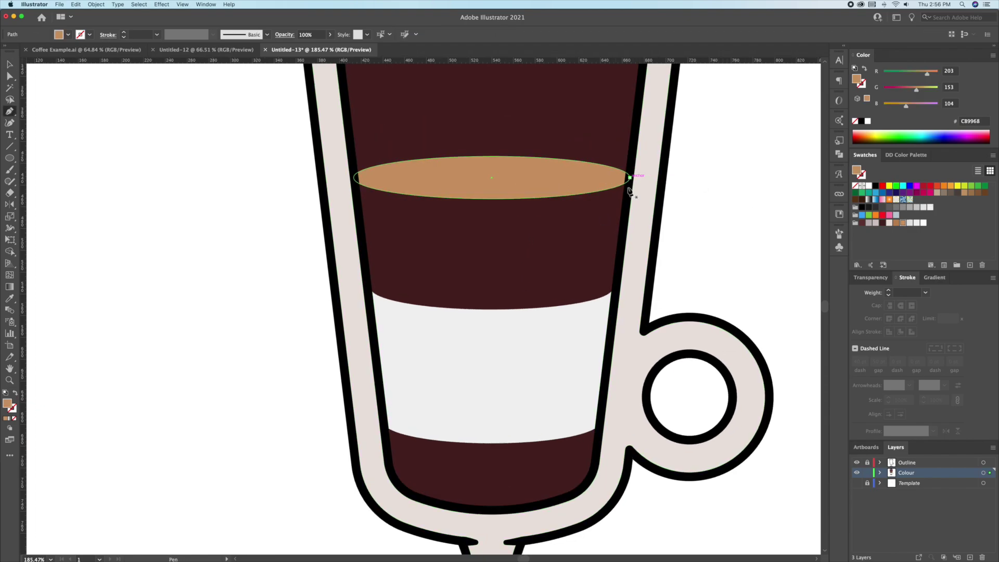
pyautogui.click(629, 181)
pyautogui.click(614, 308)
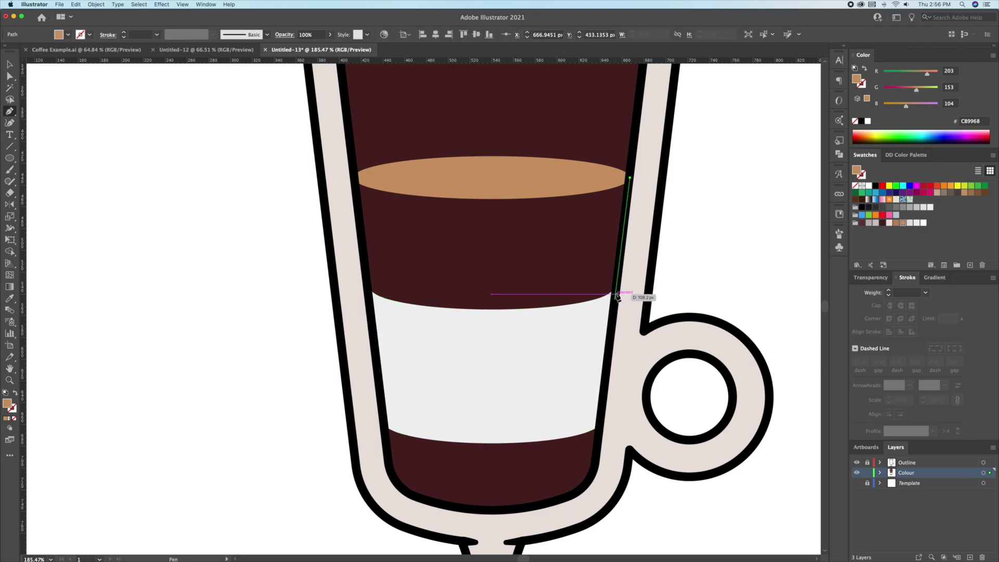
pyautogui.click(375, 326)
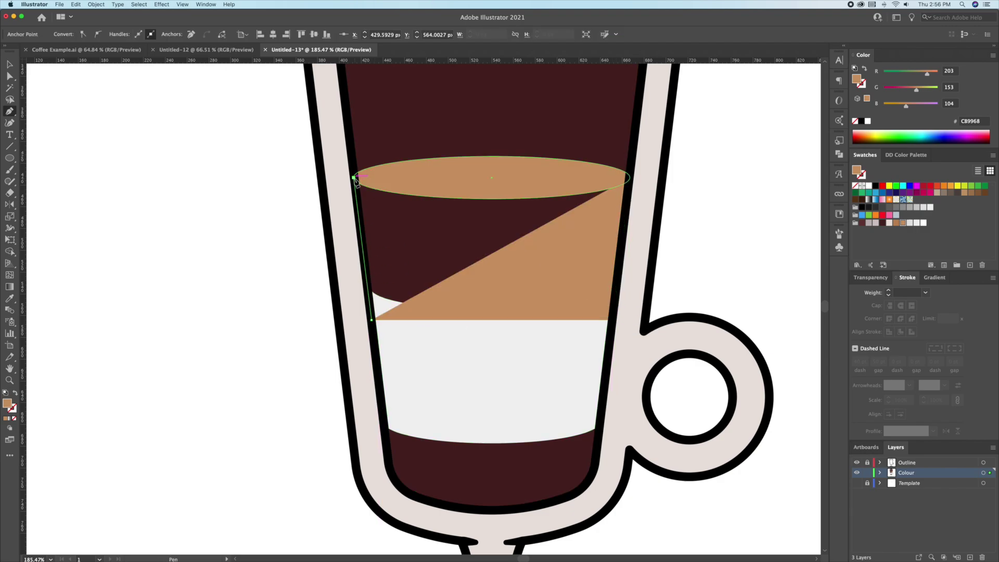
pyautogui.click(358, 174)
pyautogui.click(629, 181)
pyautogui.press('v')
# - Carve the ellipse from the trapezoid's top and trim its bottom along the white band's curve
pyautogui.keyDown('shift'); pyautogui.click(523, 173); pyautogui.keyUp('shift')
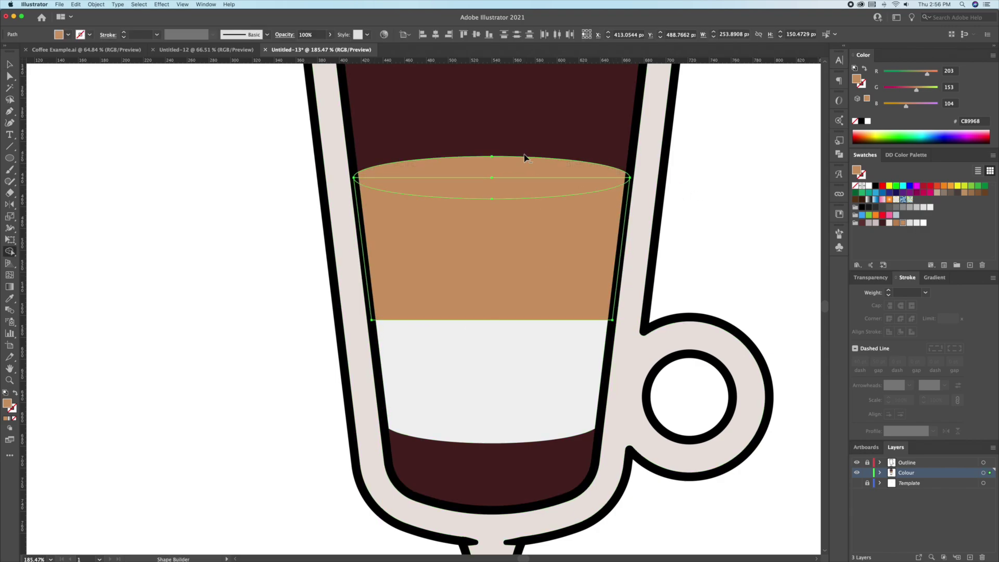
pyautogui.hotkey('ctrl', '8')
pyautogui.keyDown('shift'); pyautogui.click(511, 337); pyautogui.keyUp('shift')
pyautogui.hotkey('ctrl', '8')
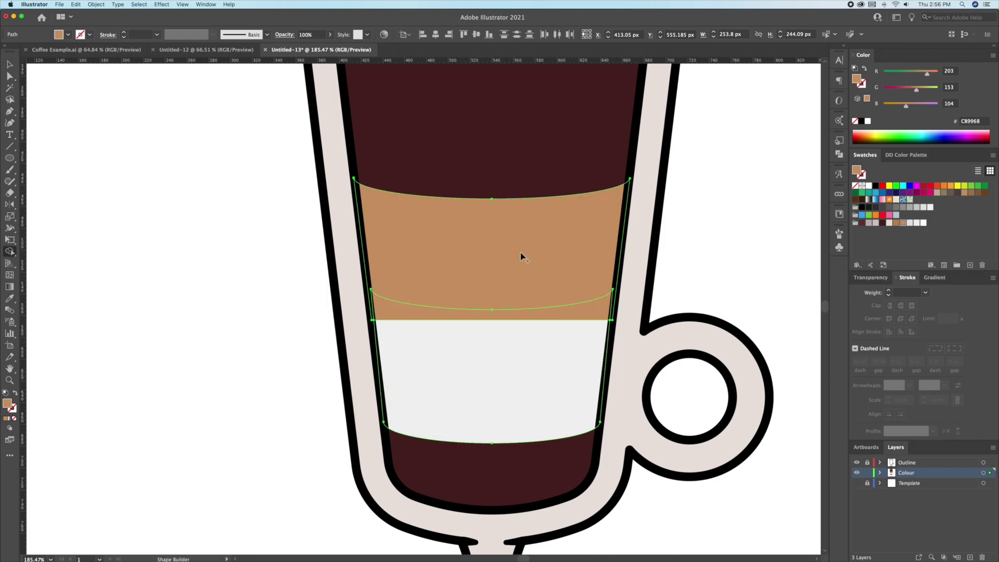
pyautogui.hotkey('ctrl', 'shift', 'a')
pyautogui.hotkey('ctrl', '0')
pyautogui.press('z')
pyautogui.click(538, 284)
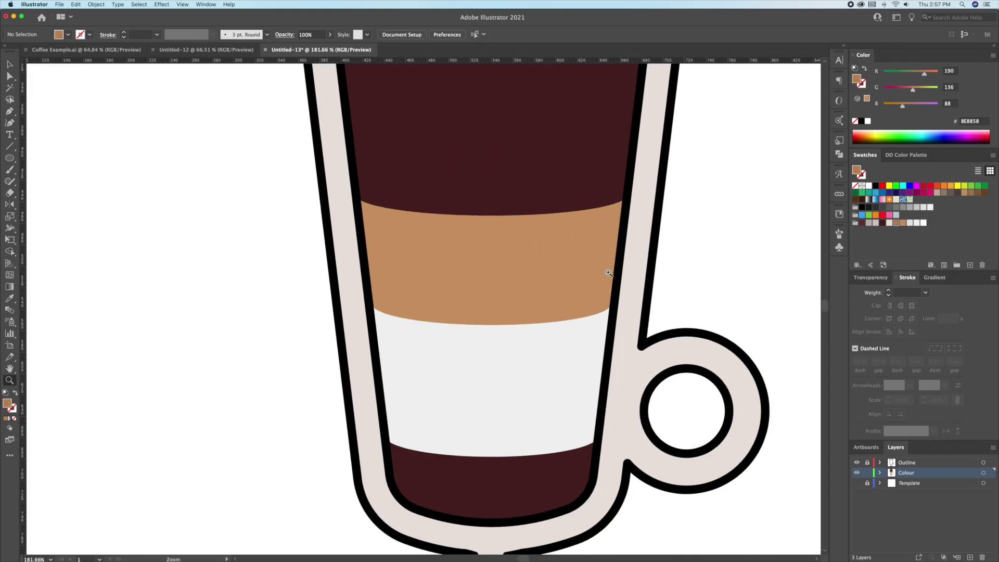
pyautogui.click(561, 292)
pyautogui.press('a')
# - Paste a copy of the tan band in front, move it upward and widen it to fit the glass
pyautogui.click(561, 287)
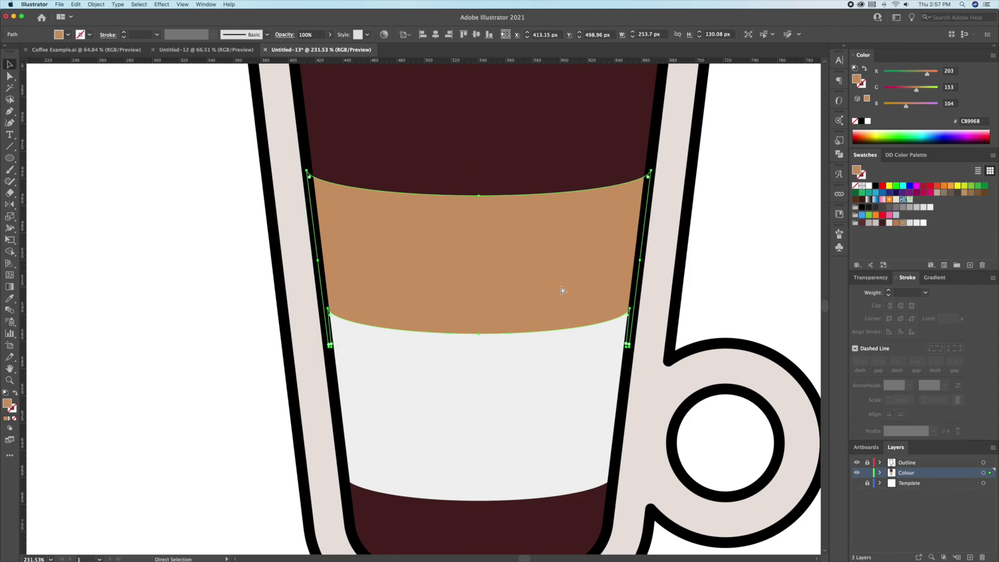
pyautogui.press('super+c')
pyautogui.press('super+f')
pyautogui.moveTo(563, 290); pyautogui.dragTo(566, 263)
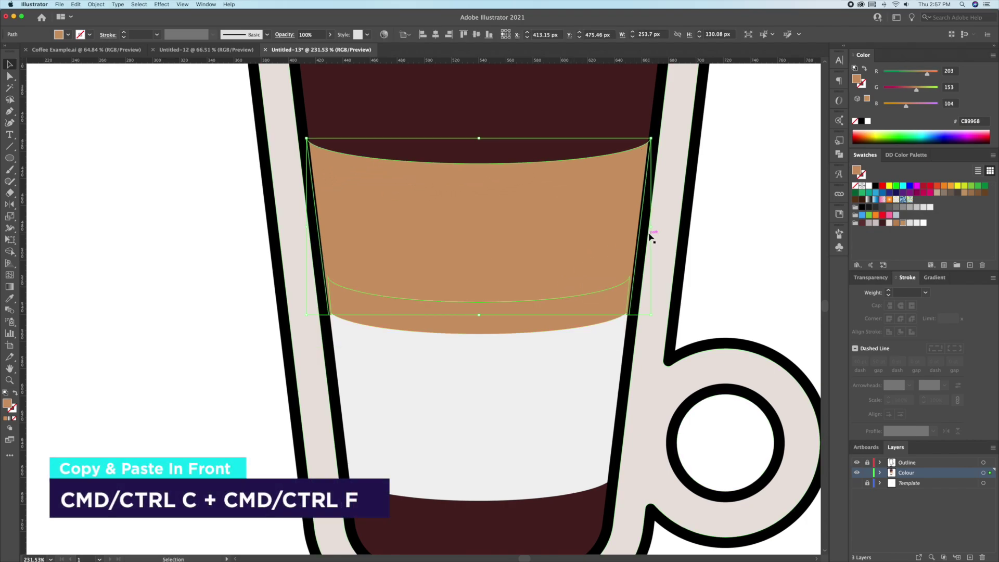
pyautogui.moveTo(653, 227); pyautogui.dragTo(660, 226)
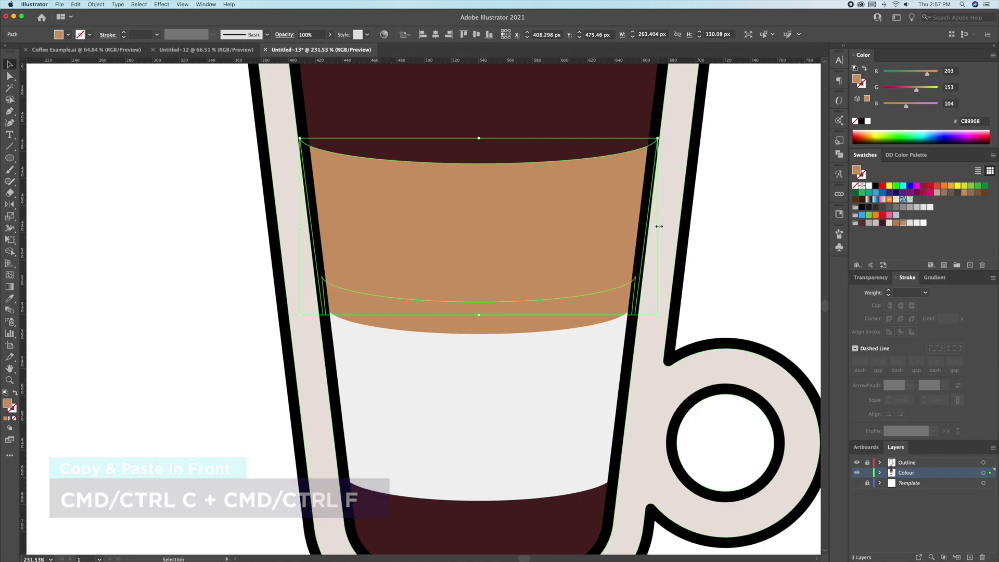
pyautogui.hotkey('shift', 'Up')
pyautogui.hotkey('shift', 'Up')
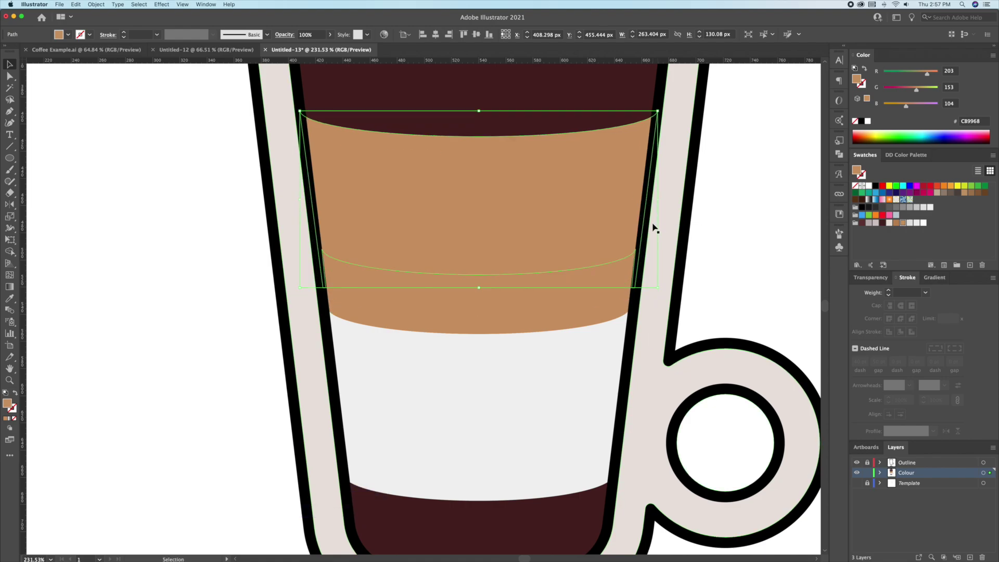
pyautogui.moveTo(658, 206); pyautogui.dragTo(664, 201)
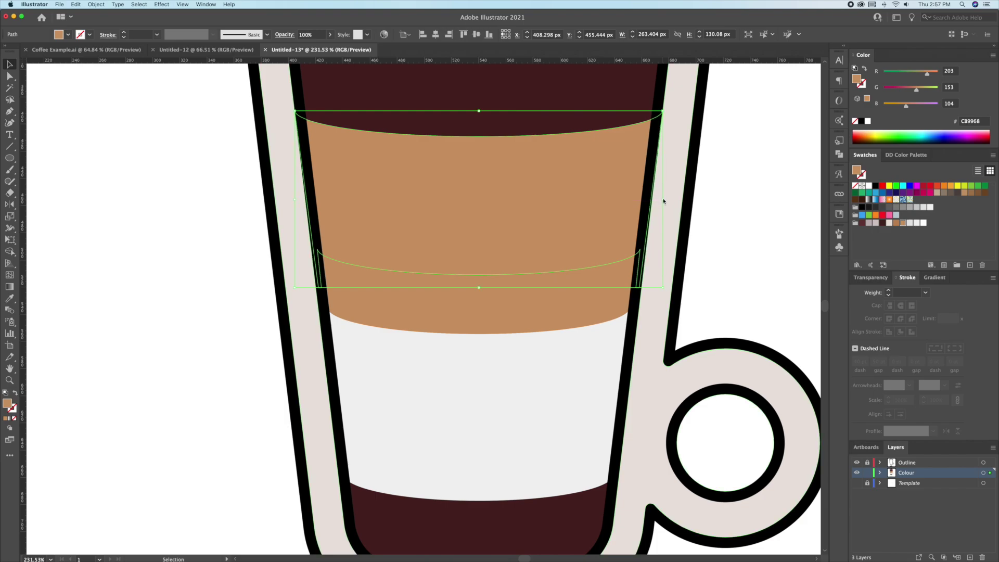
pyautogui.hotkey('shift', 'Up')
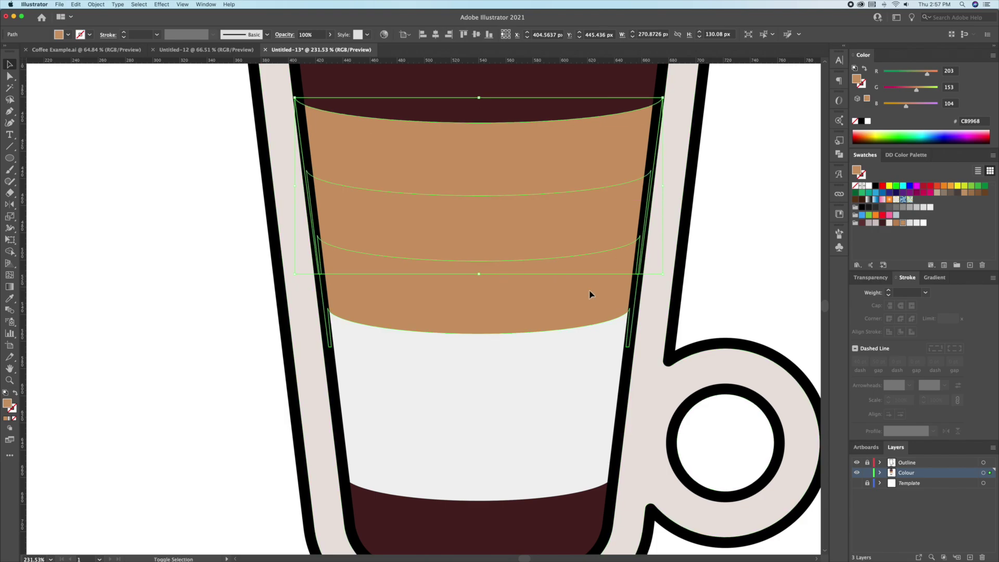
# - Trim the copied band's excess with Shape Builder and colour the lower band a darker brown
pyautogui.keyDown('shift'); pyautogui.click(592, 296); pyautogui.keyUp('shift')
pyautogui.click(594, 265)
pyautogui.click(577, 226)
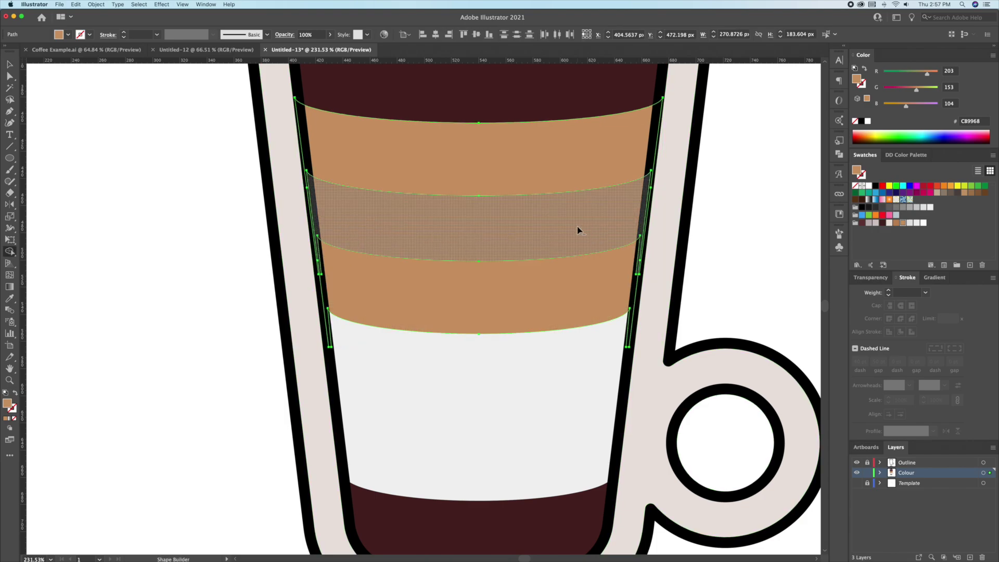
pyautogui.click(564, 106)
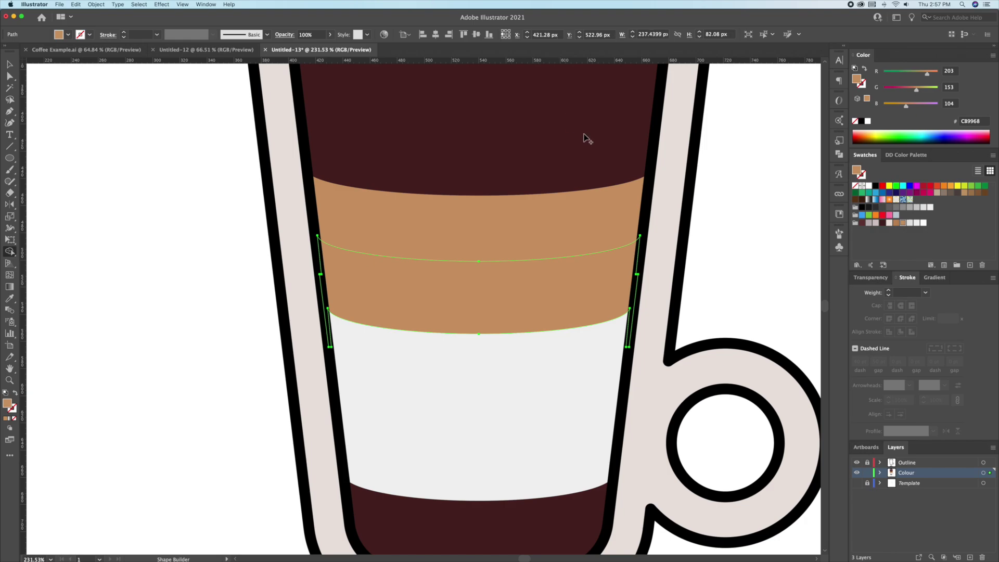
pyautogui.press('v')
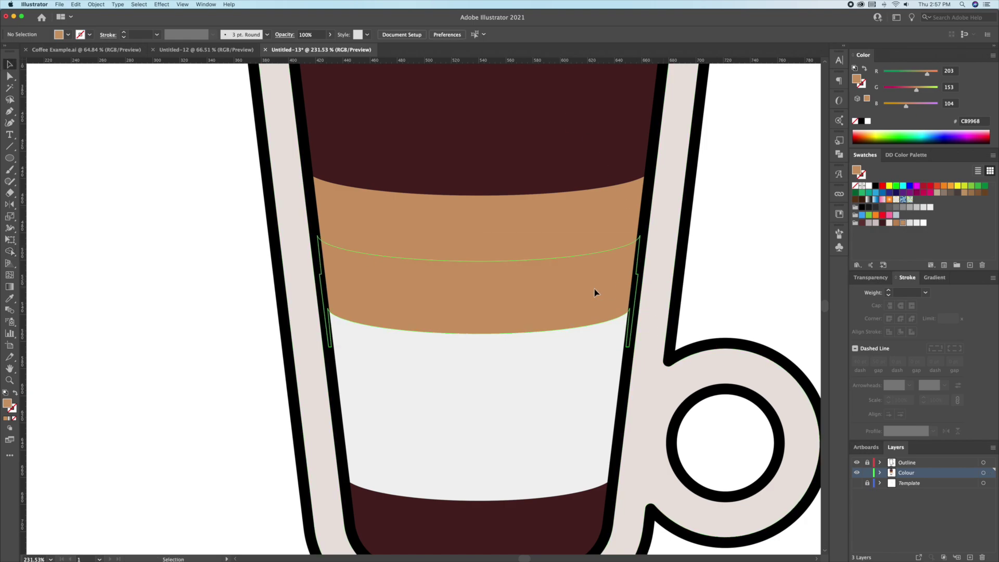
pyautogui.click(894, 221)
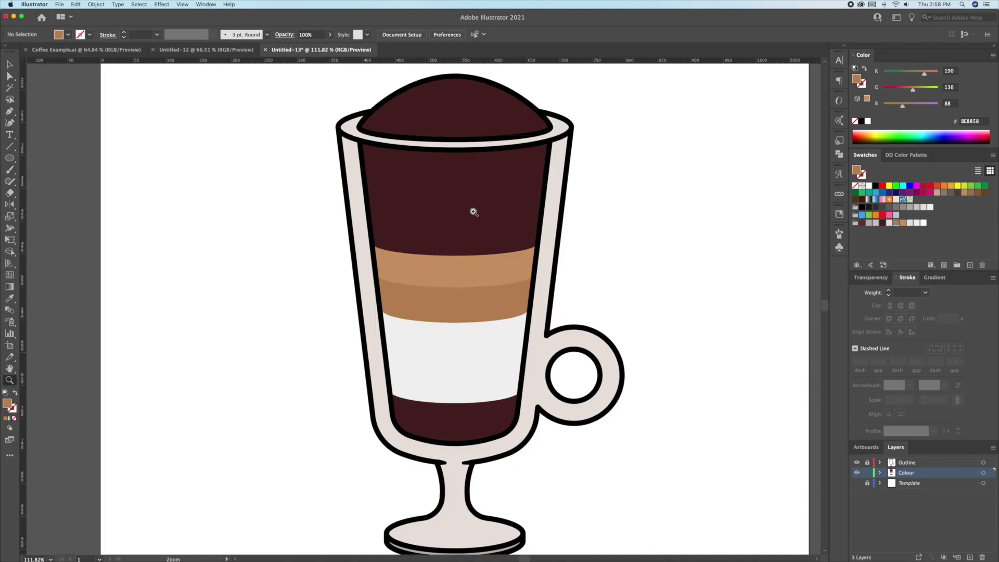
# - Copy the coffee interior shape, paste it in front and bring it to the front of the stack
pyautogui.press('a')
pyautogui.moveTo(474, 212); pyautogui.dragTo(585, 231)
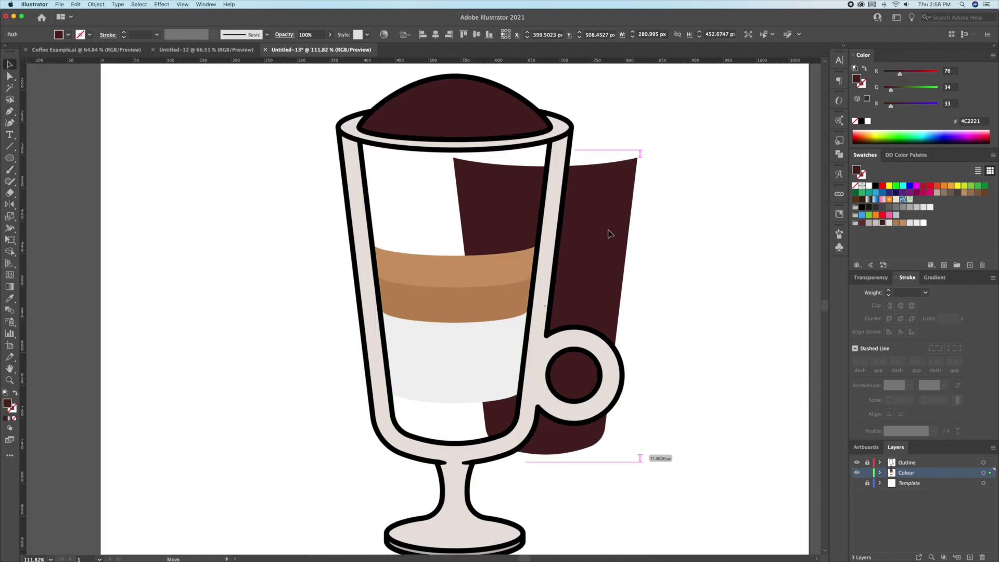
pyautogui.press('super+z')
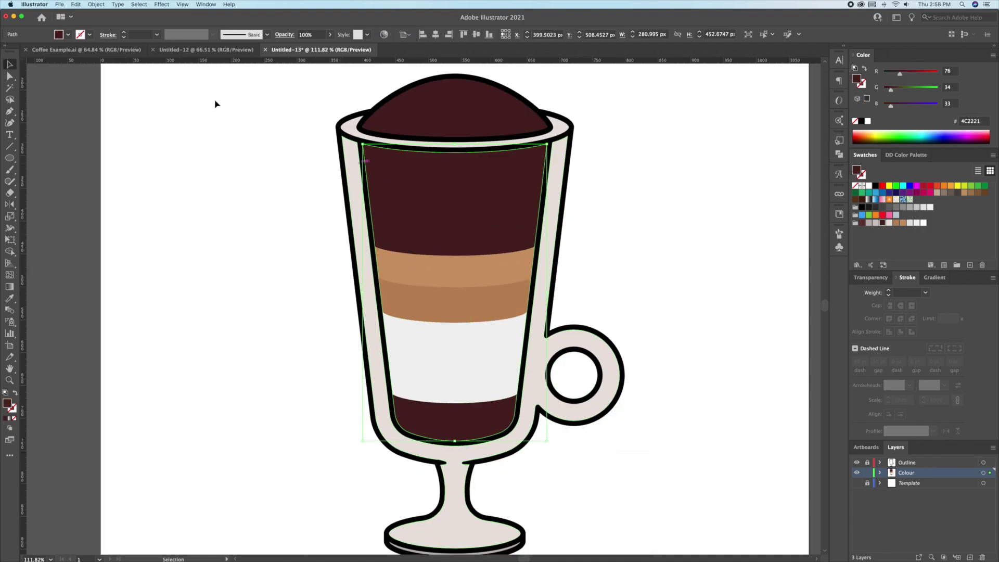
pyautogui.click(76, 5)
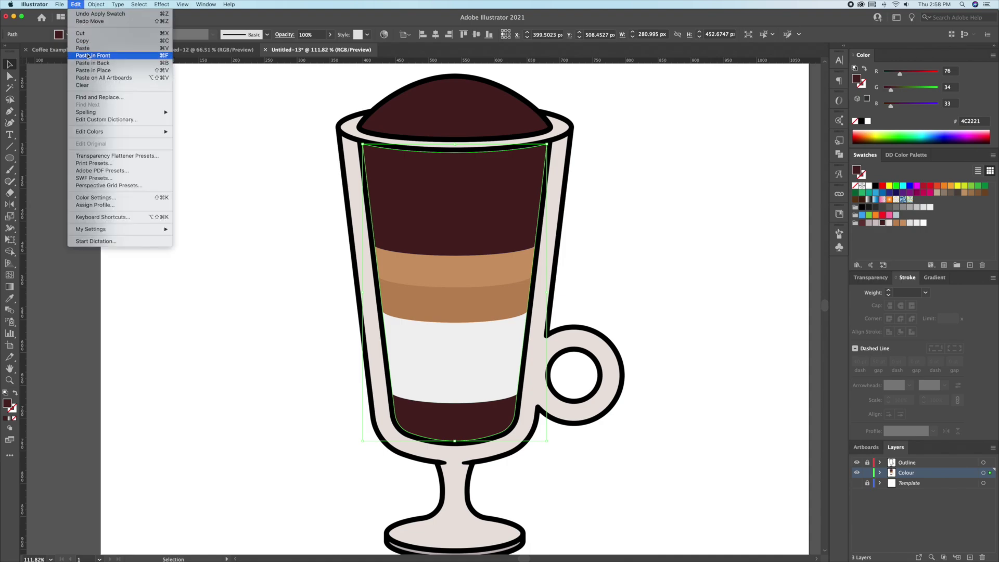
pyautogui.click(76, 5)
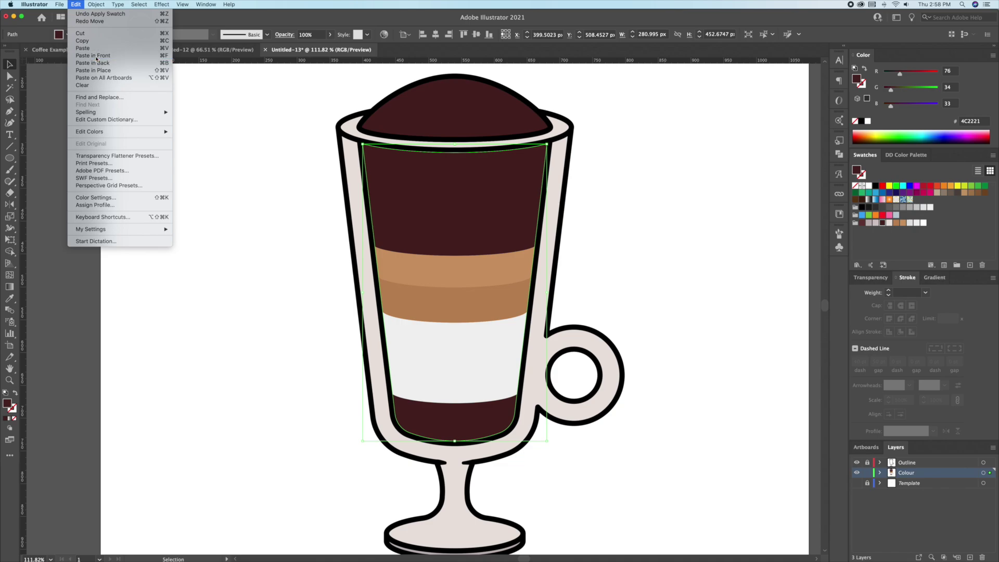
pyautogui.click(96, 57)
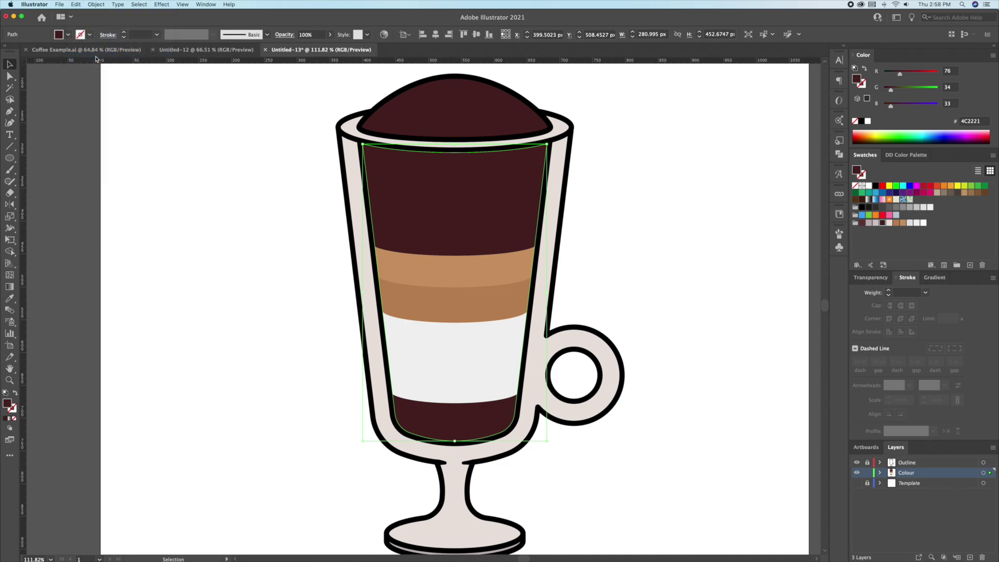
pyautogui.rightClick(489, 202)
pyautogui.moveTo(508, 337)
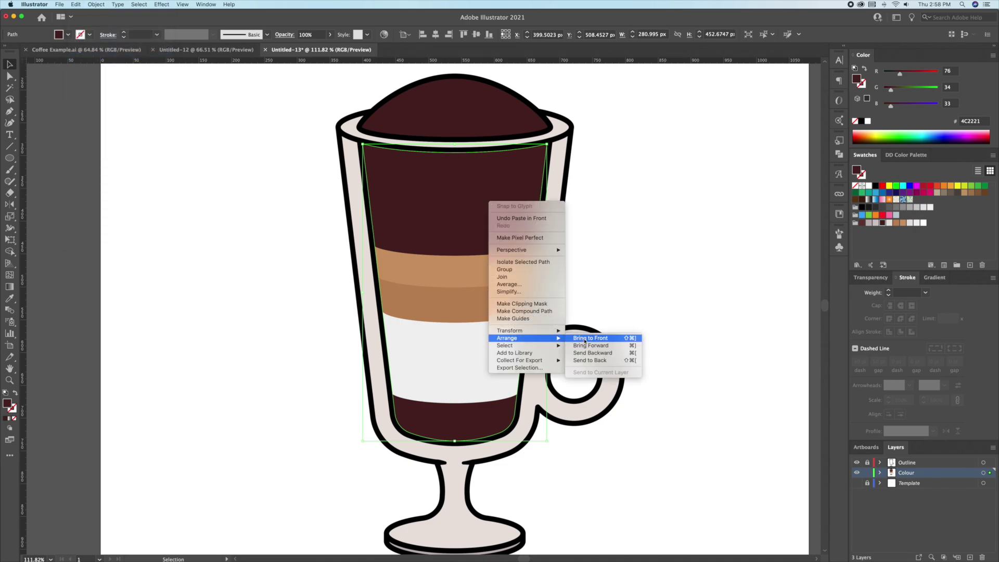
pyautogui.click(590, 337)
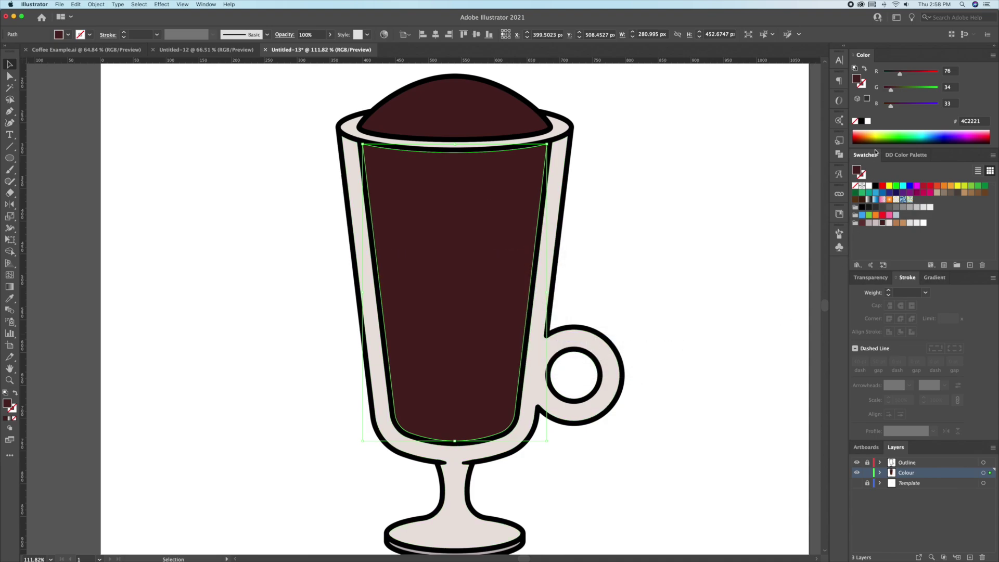
# - Fill the front copy white and set its opacity to 20%
pyautogui.click(868, 122)
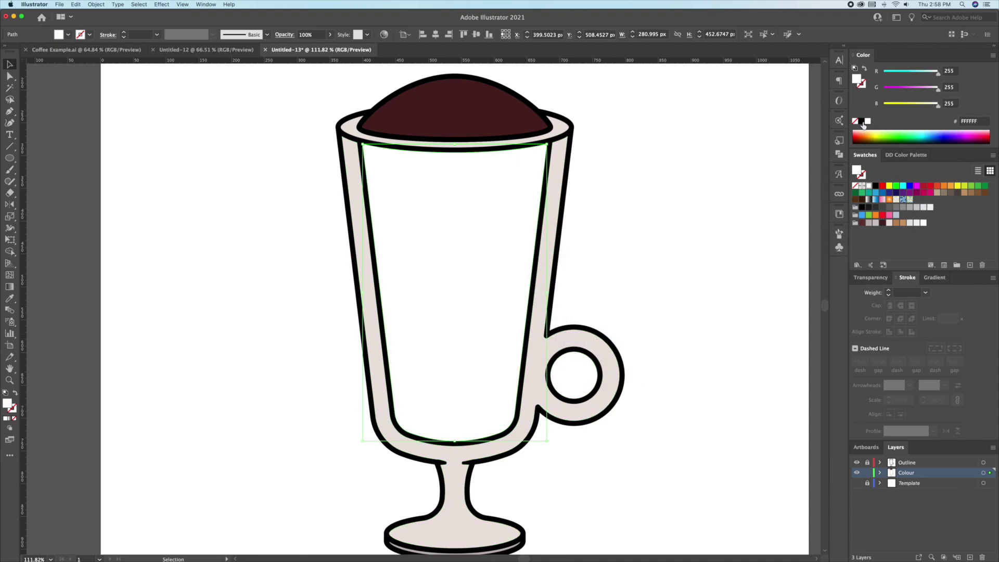
pyautogui.click(874, 278)
pyautogui.write('20')
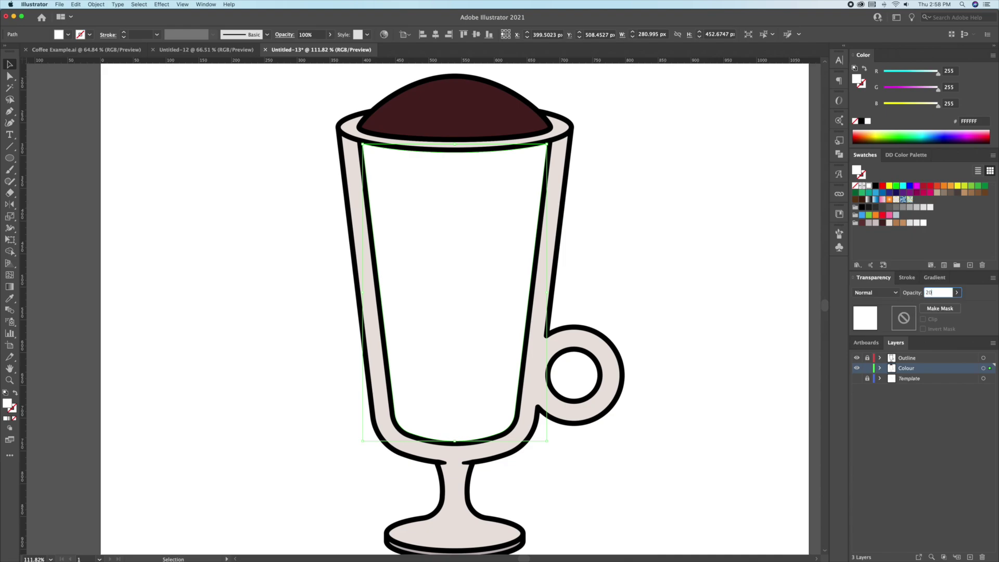
pyautogui.press('Return')
pyautogui.click(669, 293)
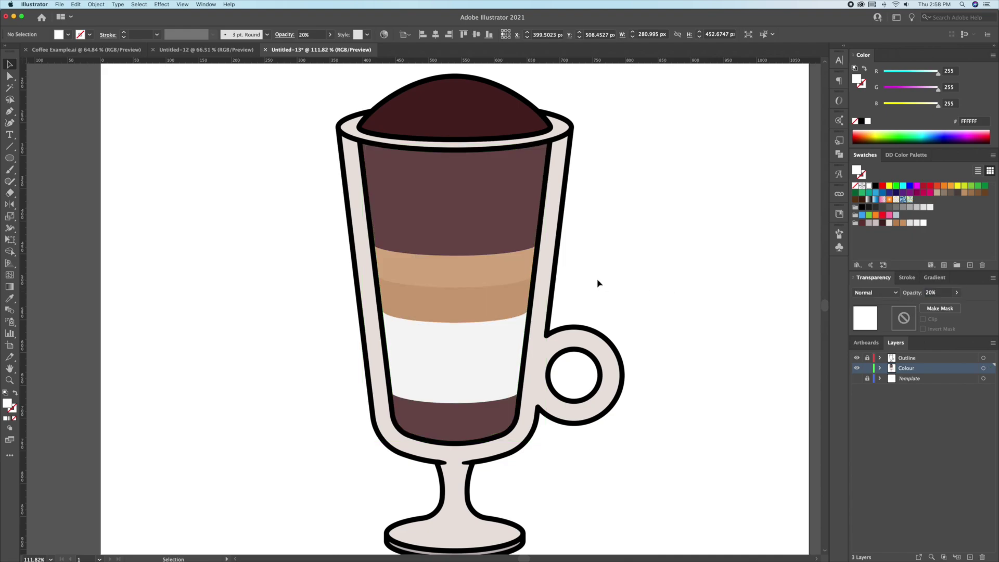
pyautogui.click(502, 231)
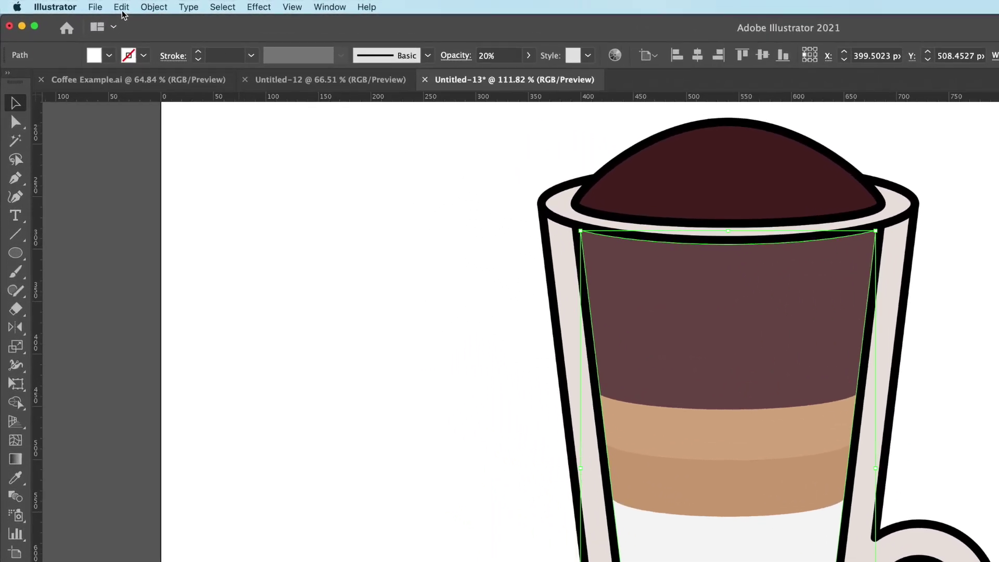
# - Paste another white copy in front and reshape it into a narrow, taller vertical highlight stripe
pyautogui.click(81, 7)
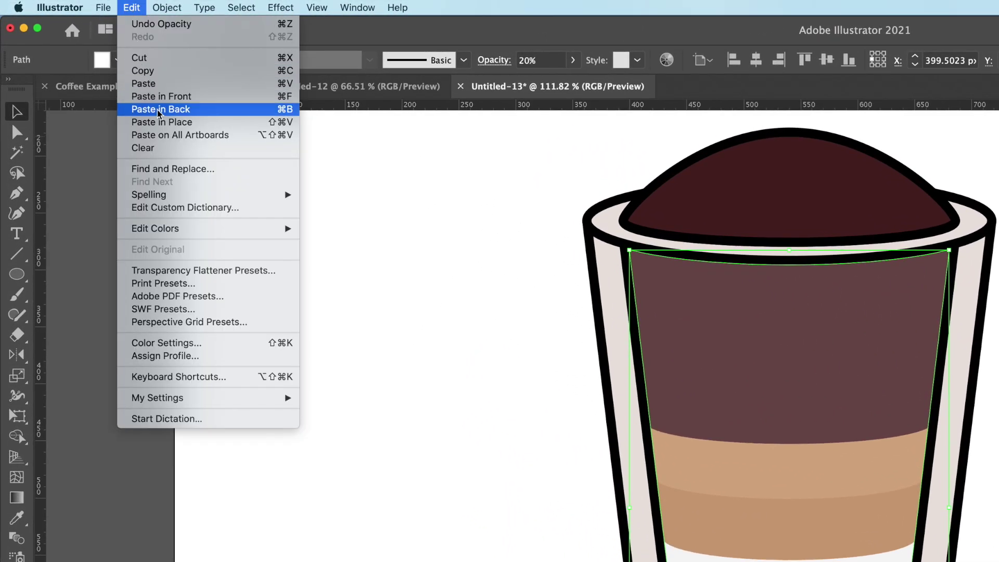
pyautogui.click(143, 72)
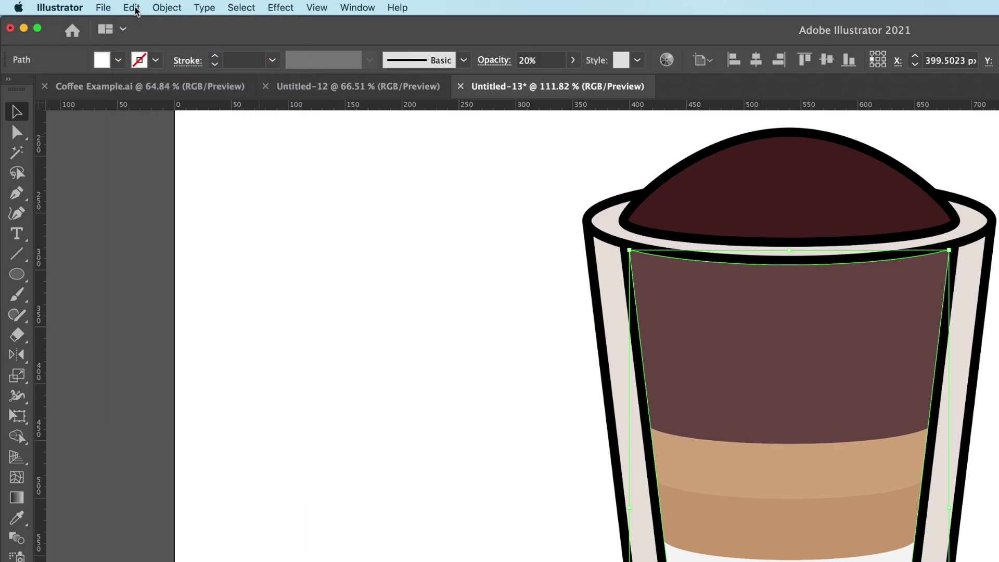
pyautogui.click(135, 9)
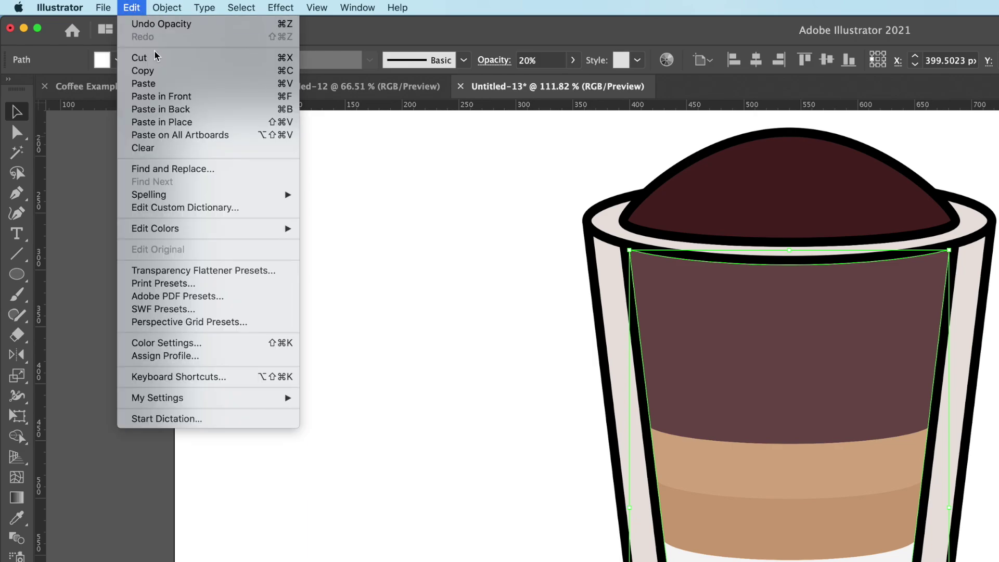
pyautogui.click(171, 100)
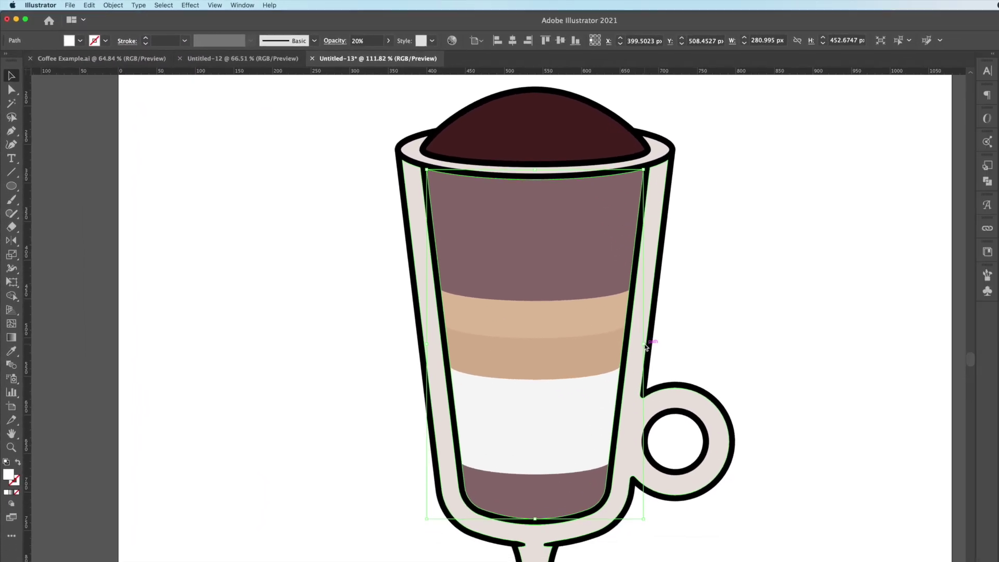
pyautogui.moveTo(578, 290); pyautogui.dragTo(512, 289)
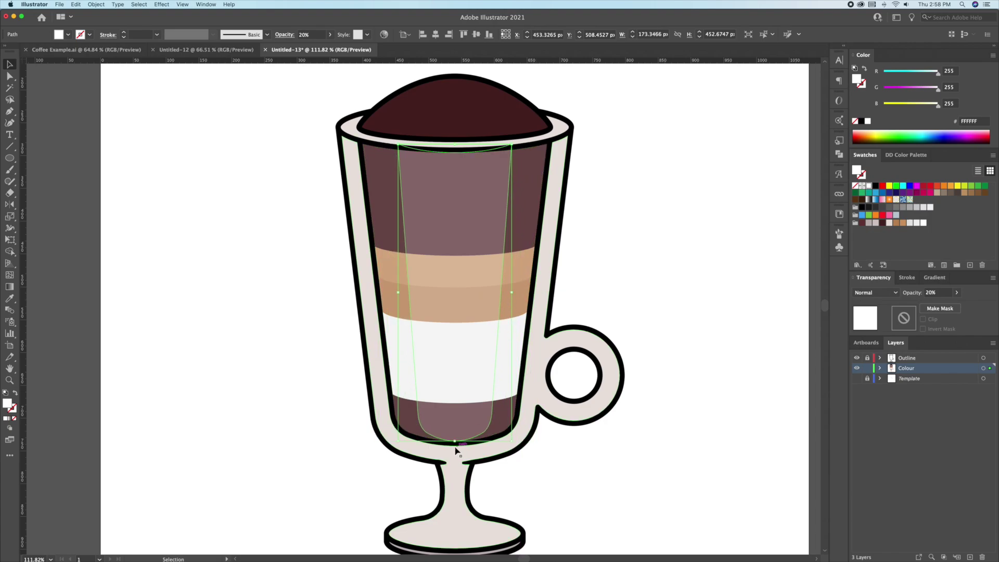
pyautogui.moveTo(458, 450); pyautogui.dragTo(458, 473)
pyautogui.moveTo(454, 144); pyautogui.dragTo(455, 137)
pyautogui.moveTo(513, 301); pyautogui.dragTo(511, 301)
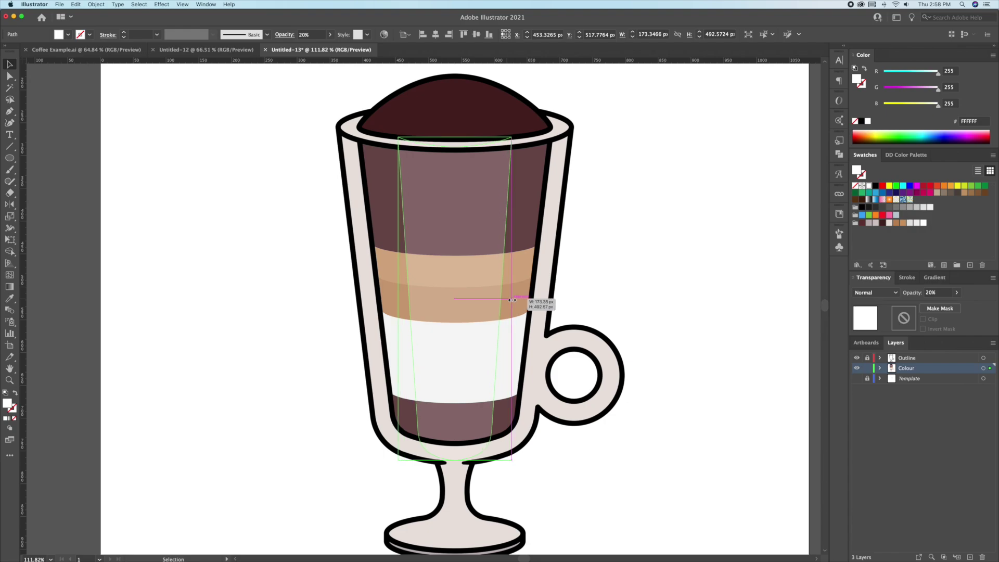
# - Duplicate the stripe on top of itself and make the copy much thinner
pyautogui.press('super+z')
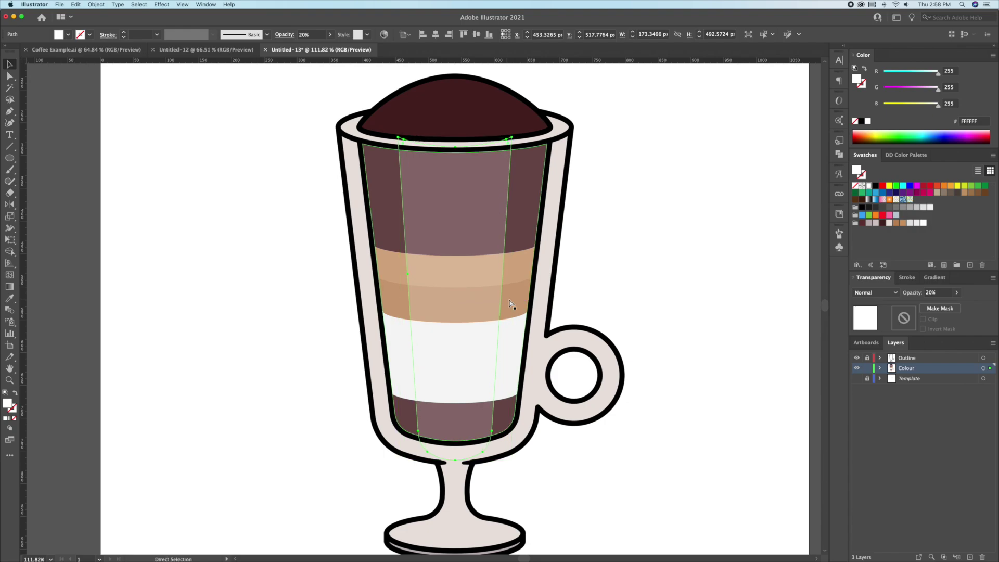
pyautogui.press('super+shift+z')
pyautogui.moveTo(512, 301); pyautogui.dragTo(476, 301)
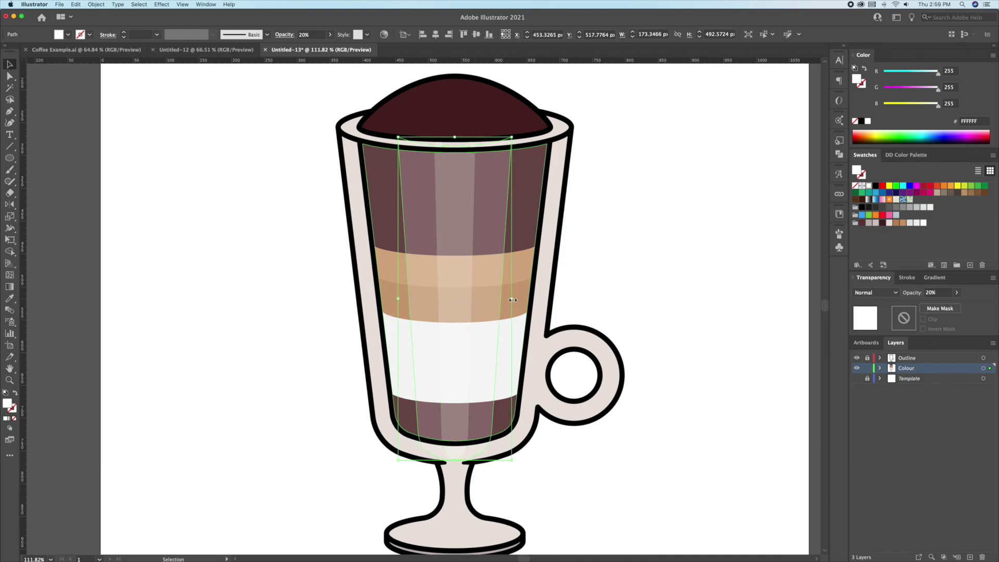
pyautogui.moveTo(510, 301)
pyautogui.mouseDown()
pyautogui.moveTo(519, 301)
pyautogui.moveTo(499, 300)
pyautogui.mouseUp()
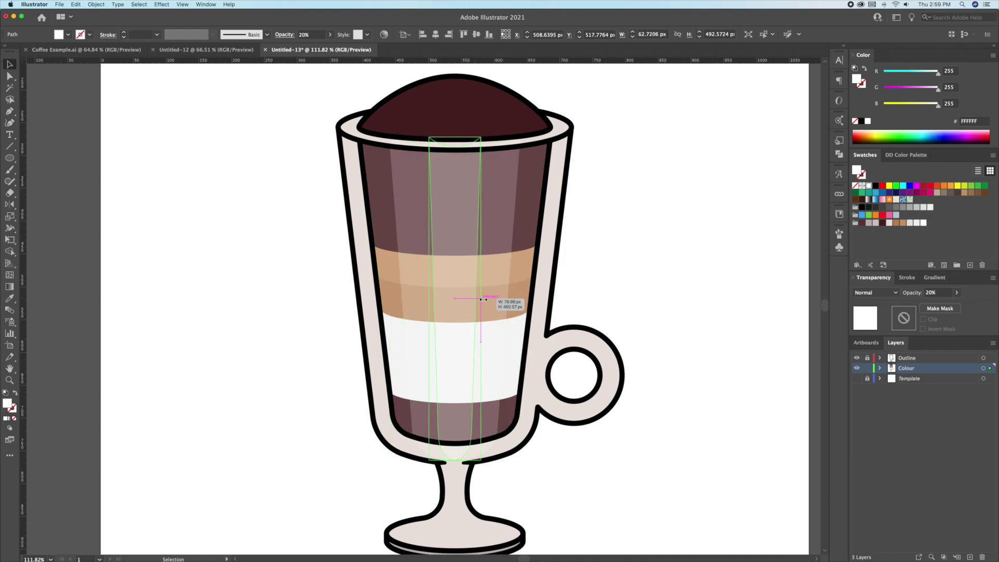
pyautogui.click(603, 279)
pyautogui.hscroll(-2, 602, 279)
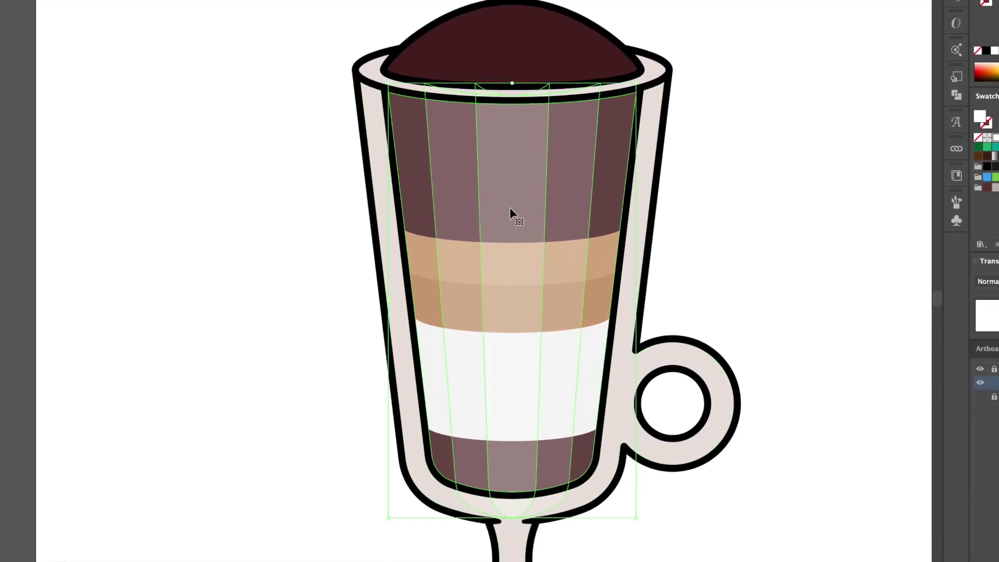
# - Set the central highlight stripes to 10% opacity
pyautogui.click(510, 206)
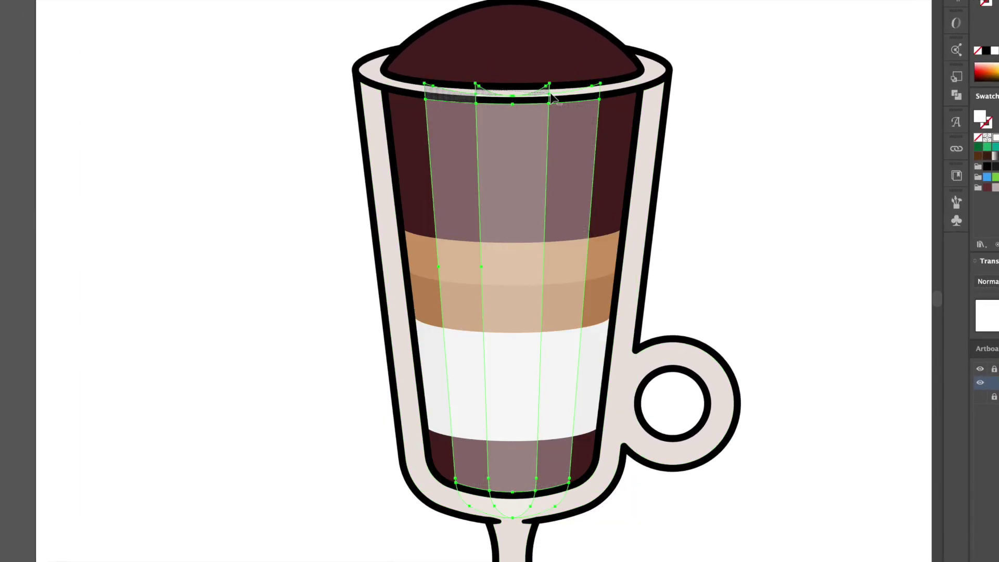
pyautogui.click(682, 521)
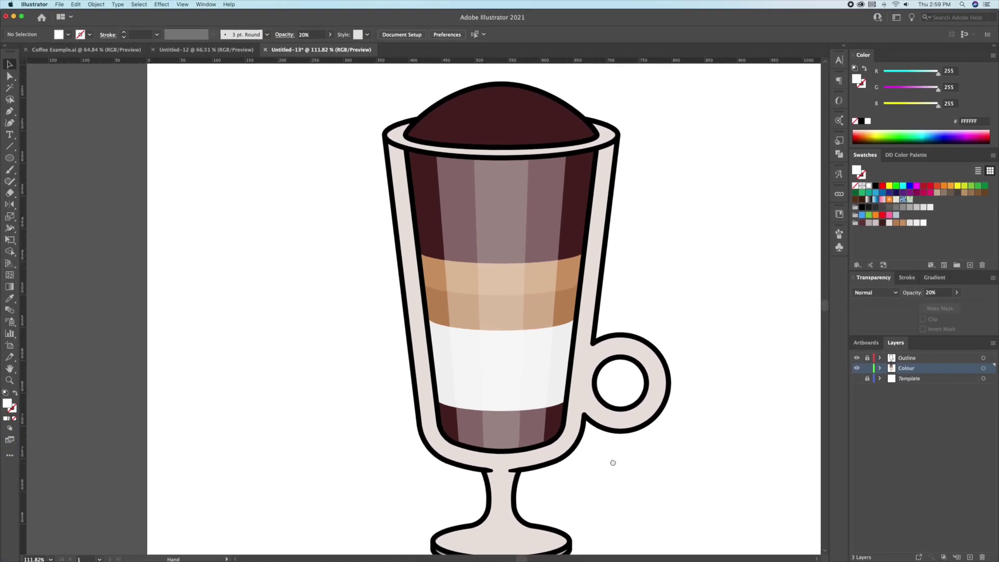
pyautogui.moveTo(613, 463); pyautogui.dragTo(582, 462)
pyautogui.click(470, 223)
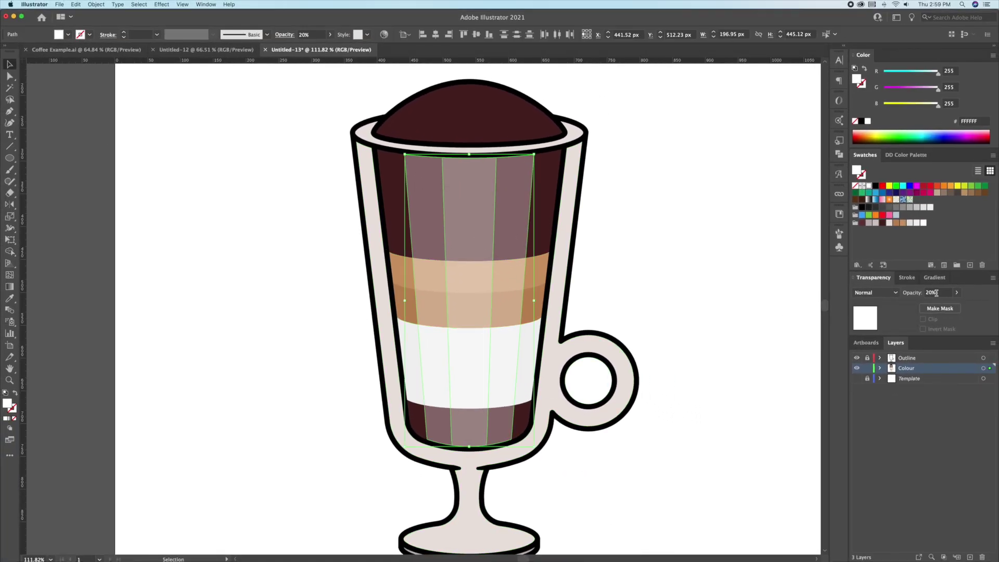
pyautogui.press('Return')
pyautogui.write('10')
pyautogui.press('Return')
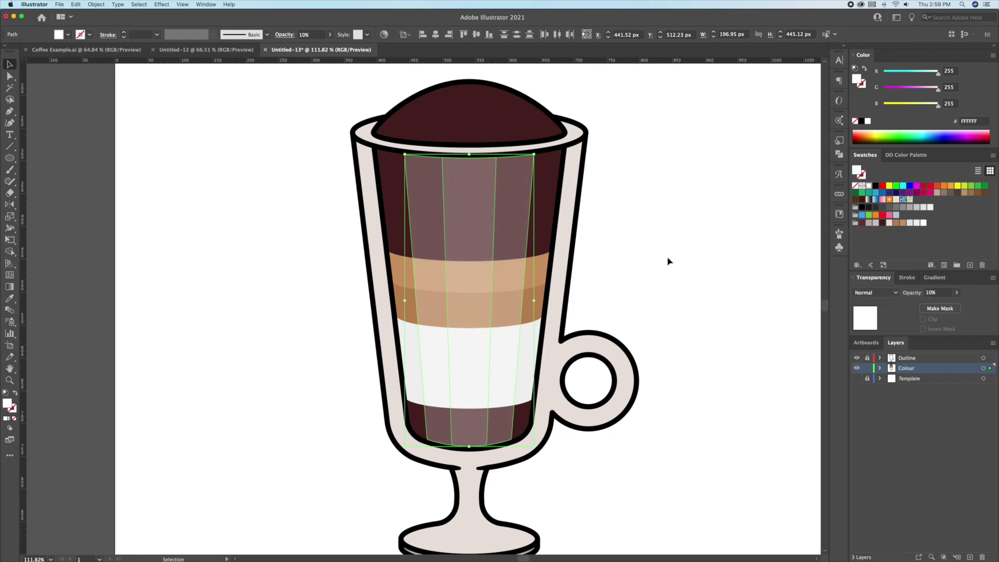
pyautogui.click(669, 260)
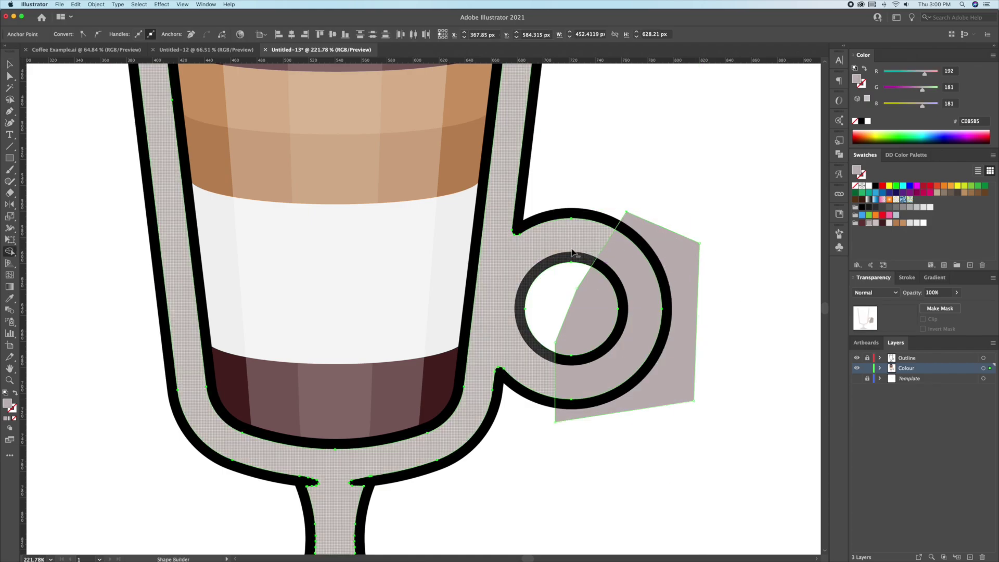
# - Trim the grey shadow to the handle, then place a thin shine sliver and a mirrored copy on both glass walls
pyautogui.click(603, 266)
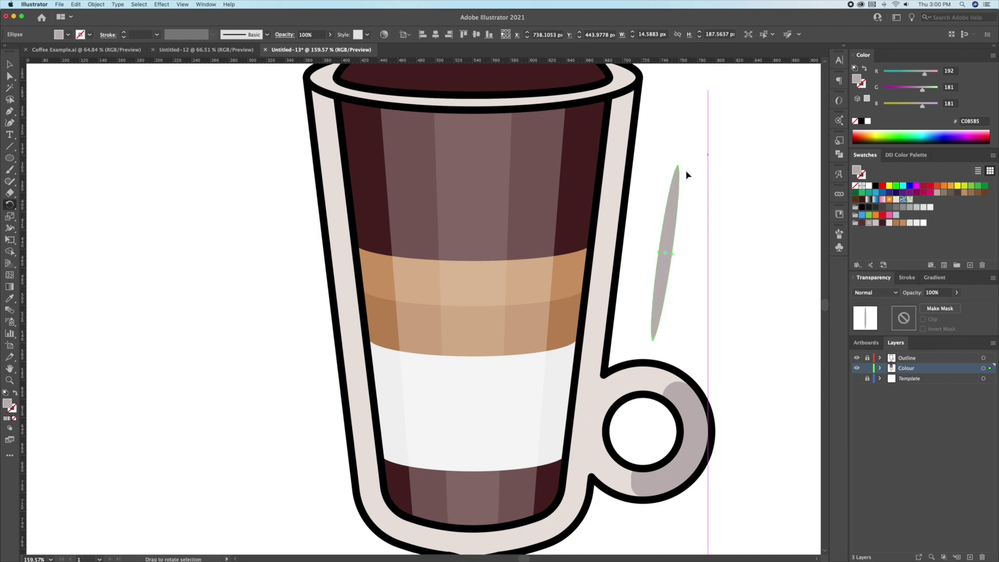
pyautogui.moveTo(674, 199)
pyautogui.mouseDown()
pyautogui.moveTo(621, 200)
pyautogui.moveTo(627, 179)
pyautogui.moveTo(269, 188)
pyautogui.mouseUp()
pyautogui.rightClick(277, 187)
pyautogui.click(359, 343)
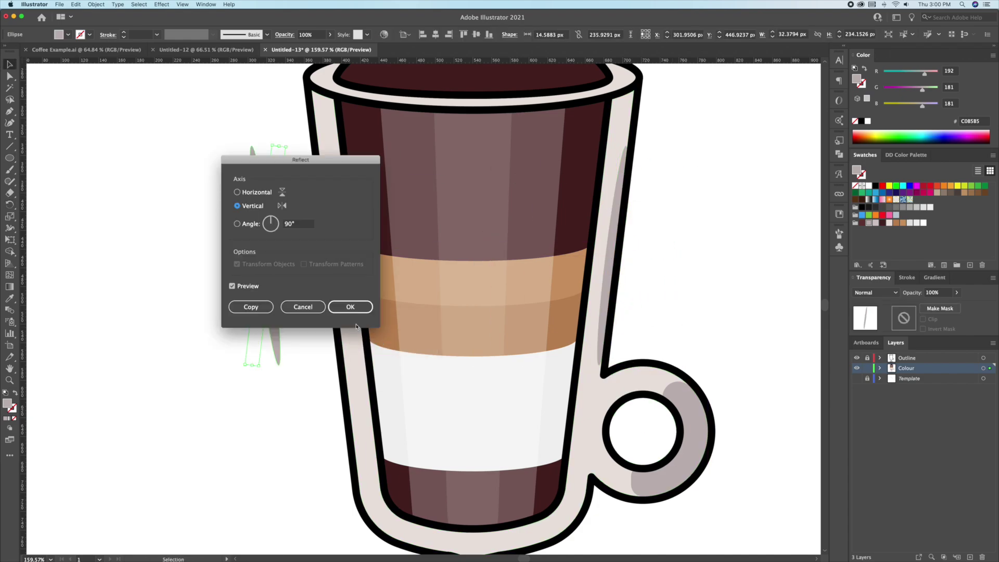
pyautogui.click(351, 309)
pyautogui.moveTo(266, 250); pyautogui.dragTo(344, 250)
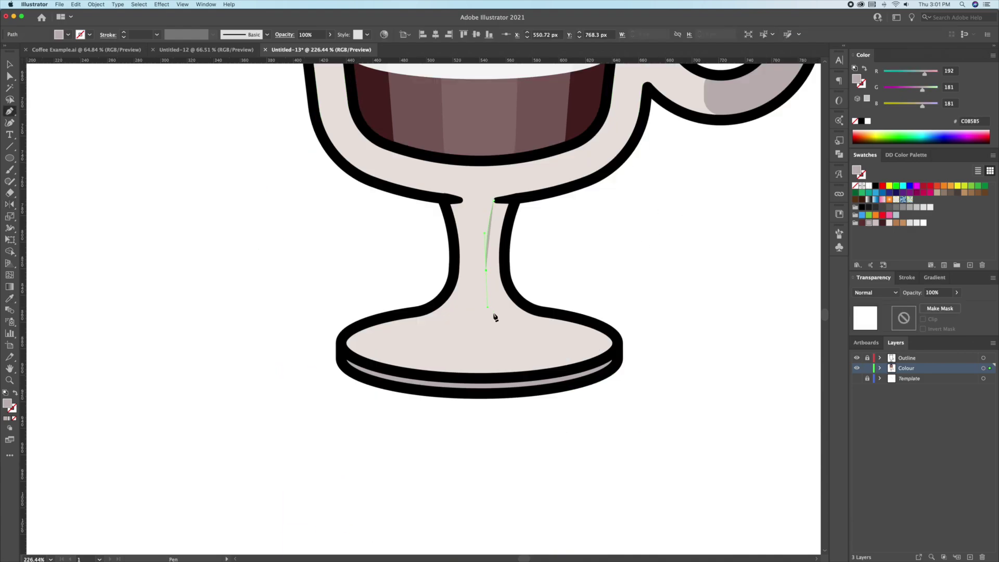
# - Pen-draw a grey shadow curving along the stem and trim it to stay inside the stem
pyautogui.click(495, 317)
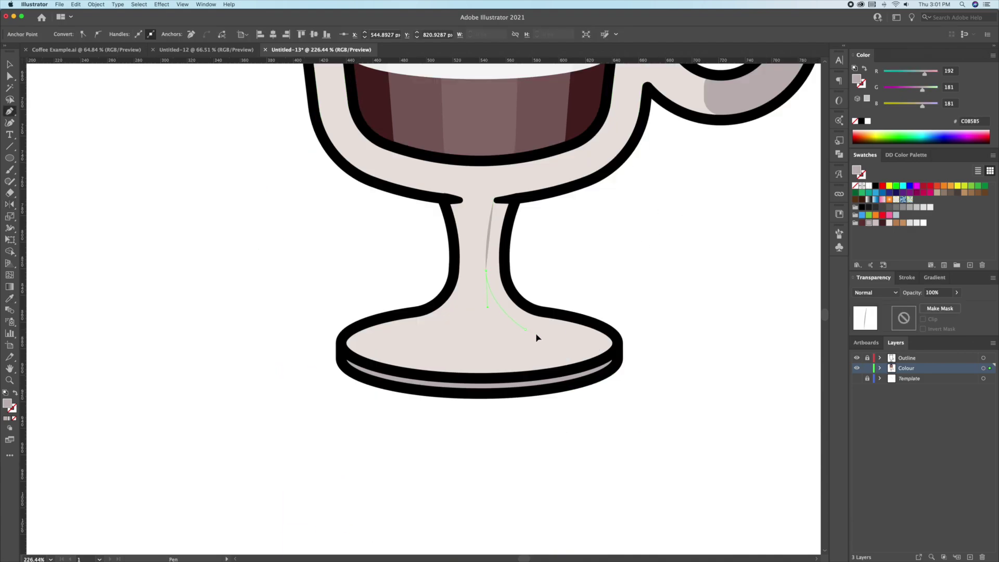
pyautogui.moveTo(536, 335)
pyautogui.mouseDown()
pyautogui.moveTo(526, 364)
pyautogui.moveTo(486, 386)
pyautogui.mouseUp()
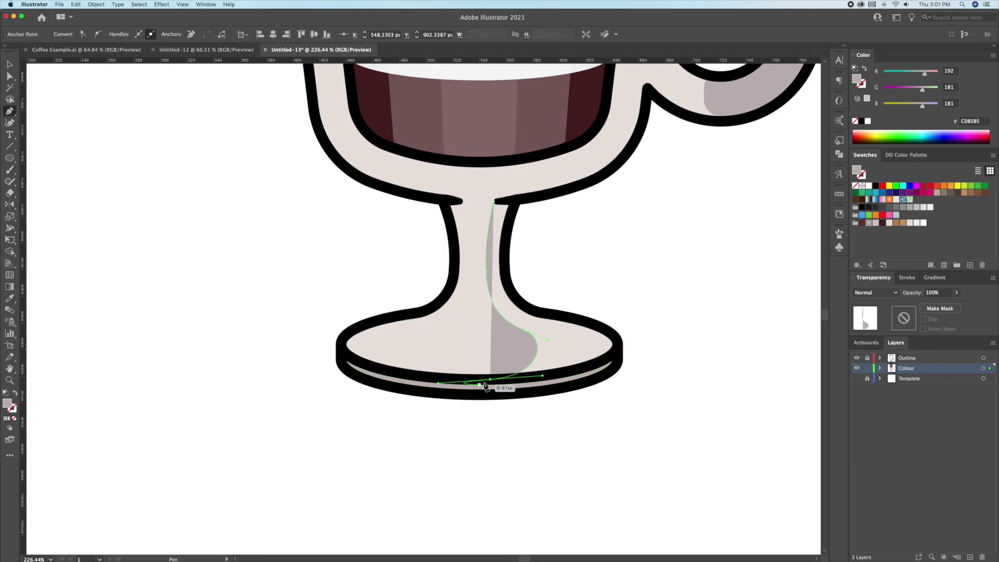
pyautogui.click(668, 429)
pyautogui.click(625, 251)
pyautogui.click(499, 205)
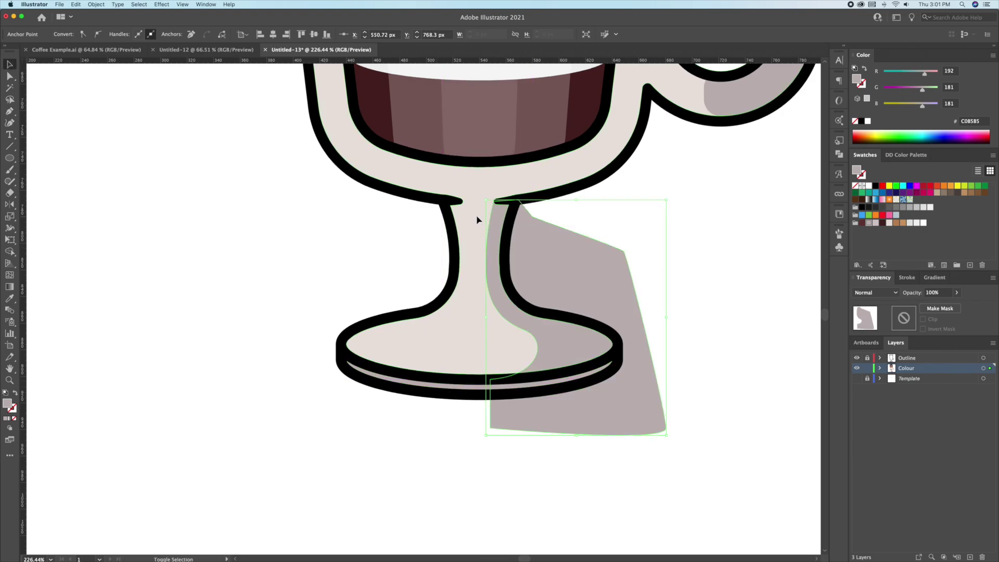
pyautogui.press('super+a')
pyautogui.press('super+7')
pyautogui.click(621, 246)
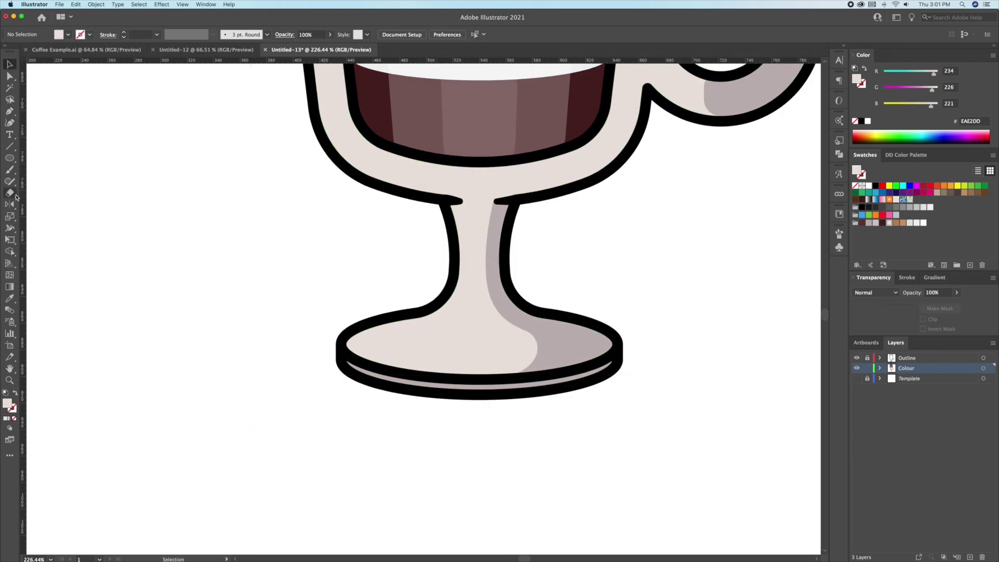
# - Draw a white highlight ellipse on the base and five white bubbles across the foam dome
pyautogui.moveTo(367, 332); pyautogui.dragTo(426, 347)
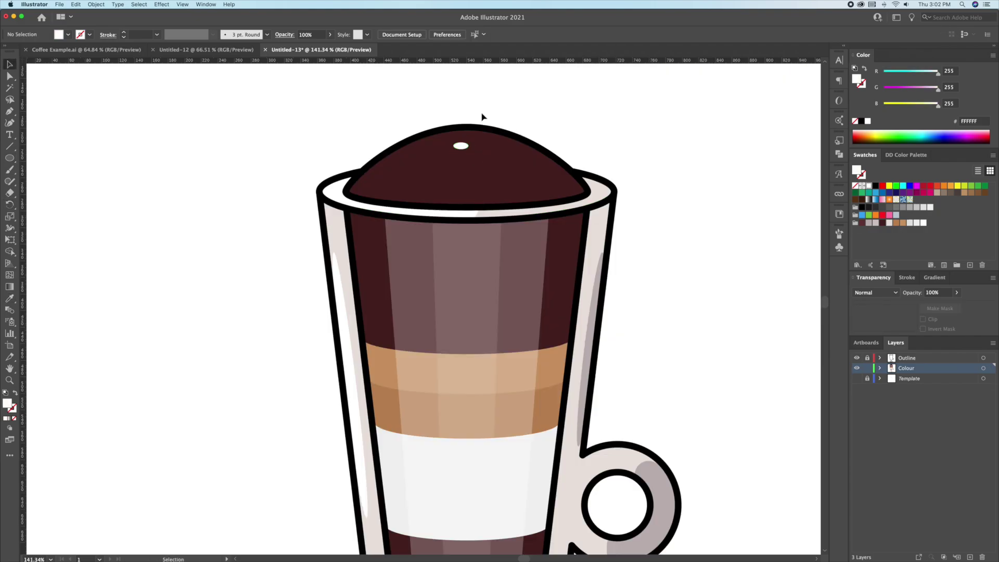
pyautogui.moveTo(515, 205); pyautogui.dragTo(556, 225)
pyautogui.moveTo(336, 238); pyautogui.dragTo(366, 251)
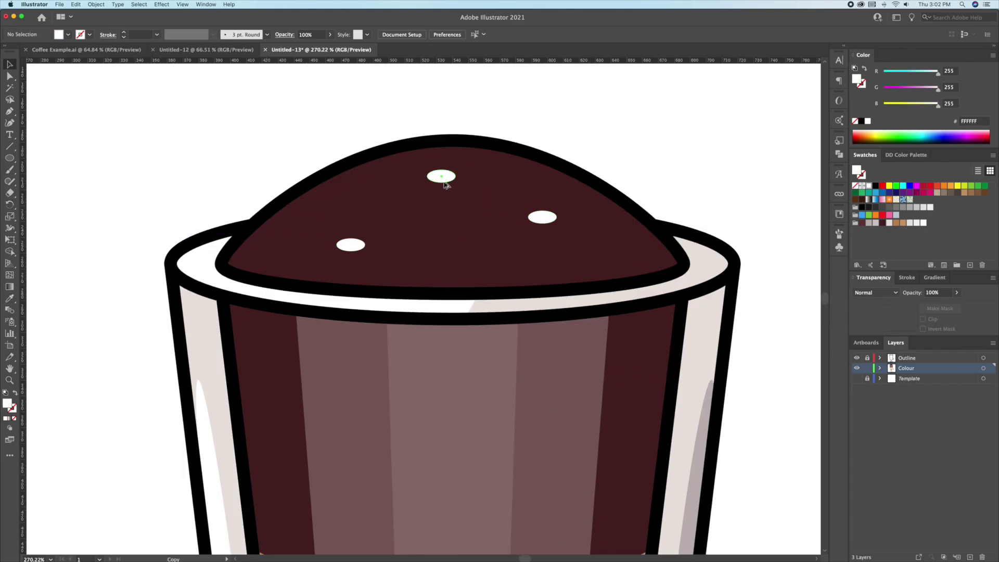
pyautogui.moveTo(450, 192); pyautogui.dragTo(466, 187)
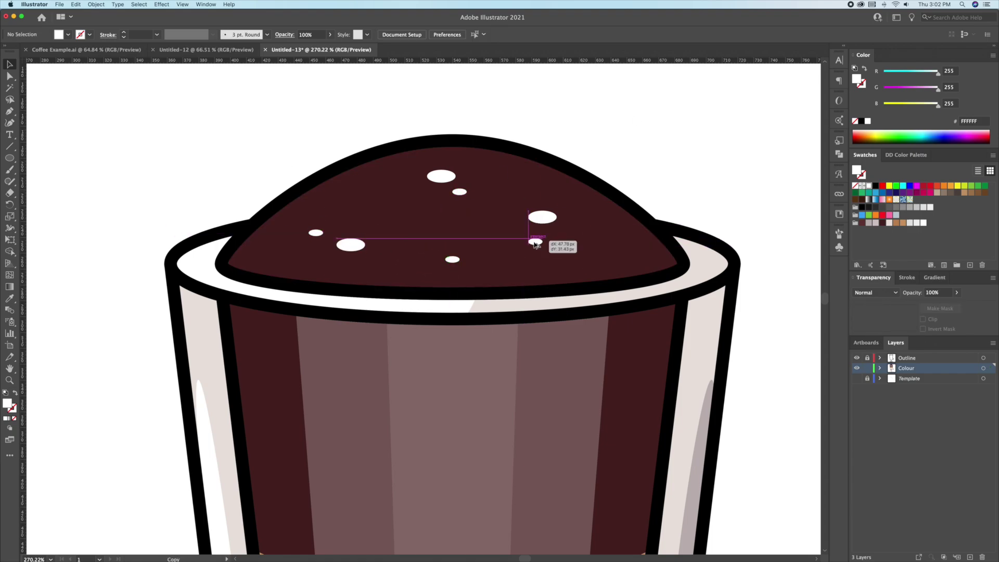
pyautogui.moveTo(522, 233); pyautogui.dragTo(537, 244)
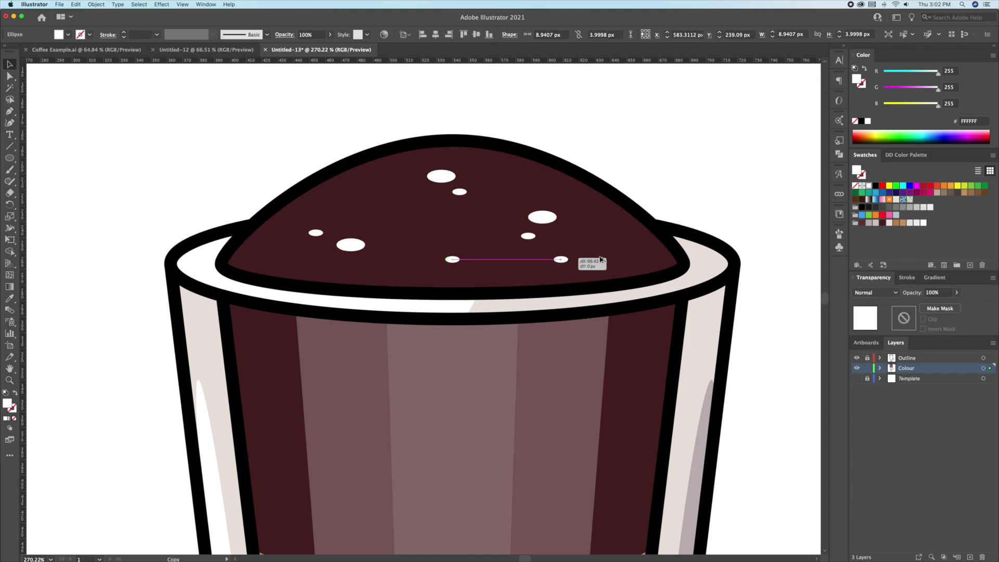
pyautogui.moveTo(600, 247); pyautogui.dragTo(615, 257)
# - Duplicate the foam dome into a lighter crescent rim along its top edge
pyautogui.press('v')
pyautogui.click(516, 179)
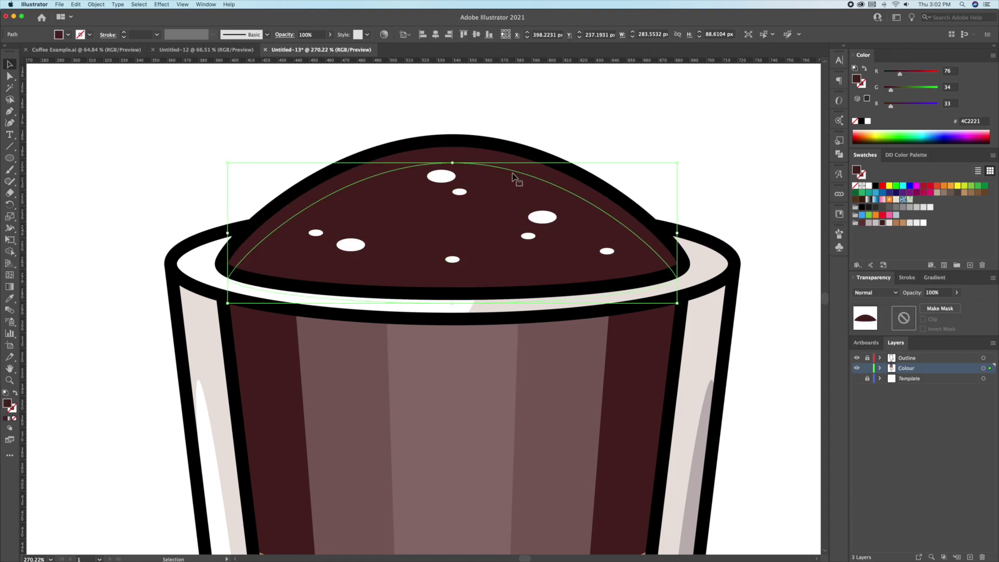
pyautogui.click(465, 156)
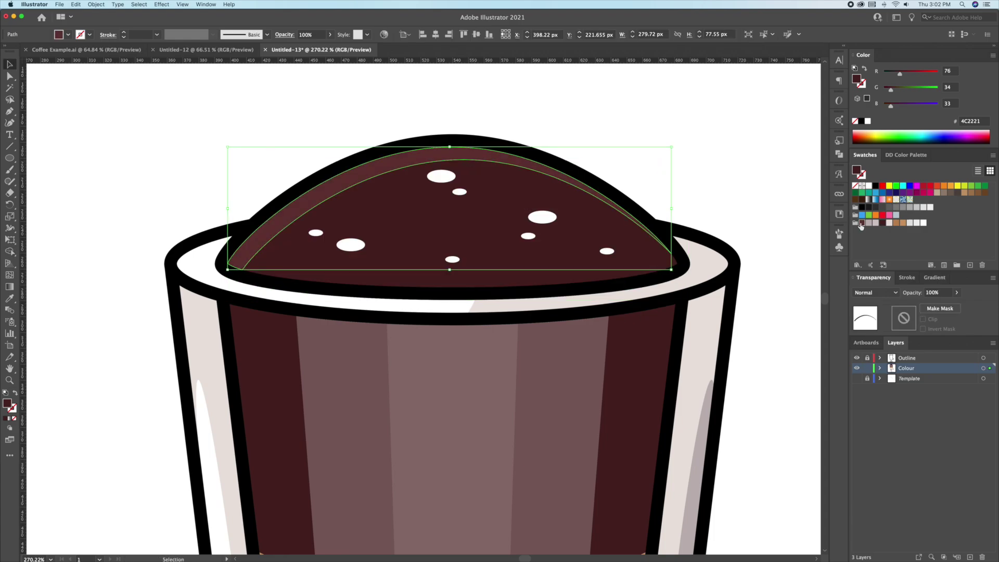
pyautogui.press('Escape')
pyautogui.scroll(-3, 547, 234)
# - Place five white bubble ellipses in the dark top coffee layer
pyautogui.press('l')
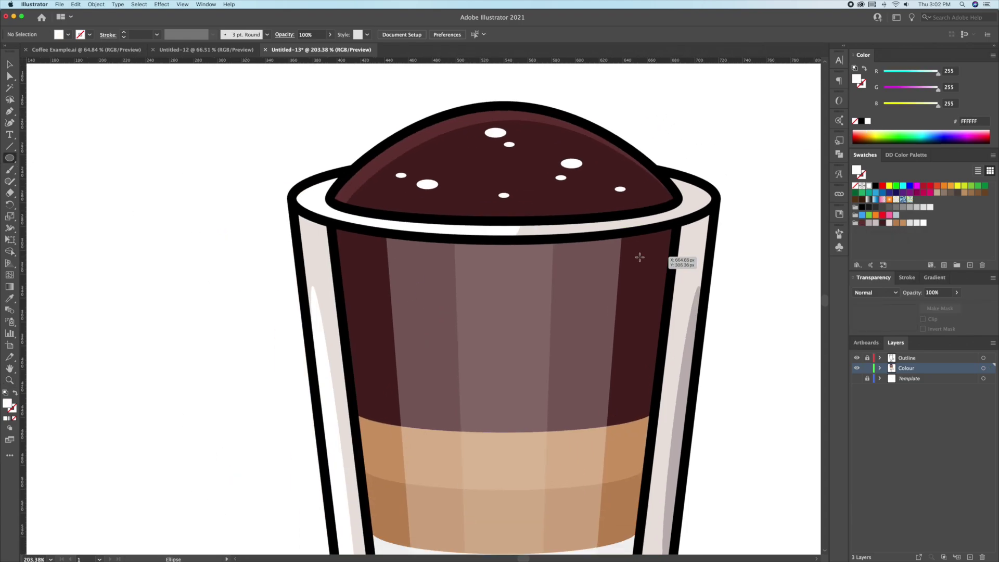
pyautogui.click(606, 270)
pyautogui.click(503, 326)
pyautogui.click(428, 293)
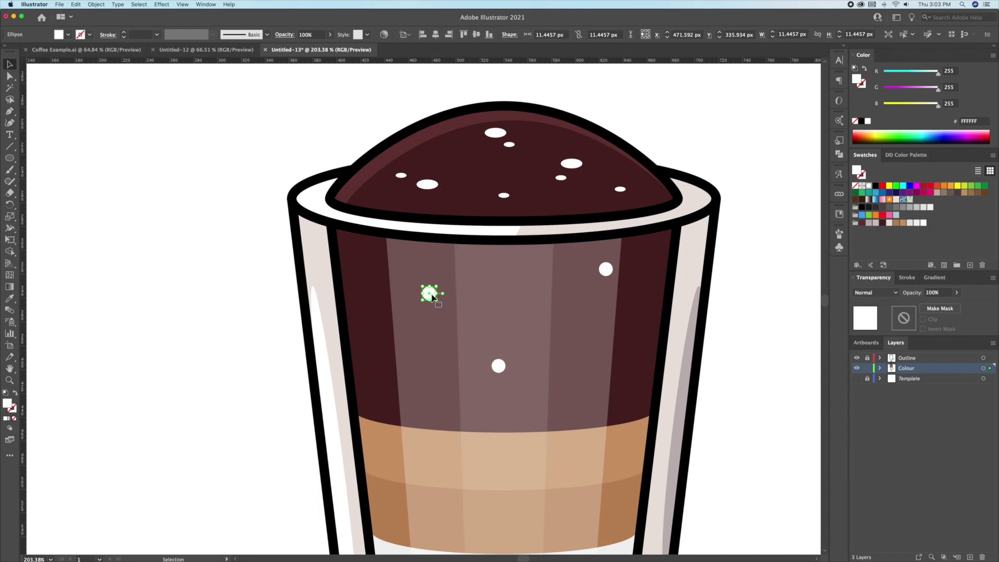
pyautogui.click(375, 377)
pyautogui.click(518, 373)
# - Copy bubbles to more spots across the coffee layer and name the new layer Background
pyautogui.press('v')
pyautogui.click(438, 315)
pyautogui.click(501, 354)
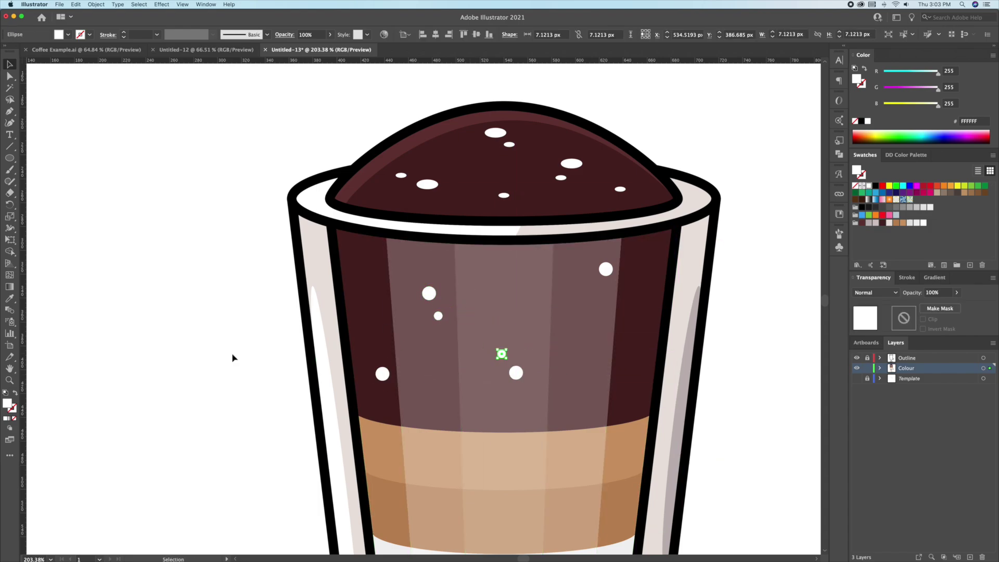
pyautogui.moveTo(429, 293)
pyautogui.mouseDown()
pyautogui.moveTo(591, 295)
pyautogui.moveTo(586, 367)
pyautogui.moveTo(614, 386)
pyautogui.moveTo(500, 367)
pyautogui.mouseUp()
pyautogui.moveTo(500, 367); pyautogui.dragTo(496, 297)
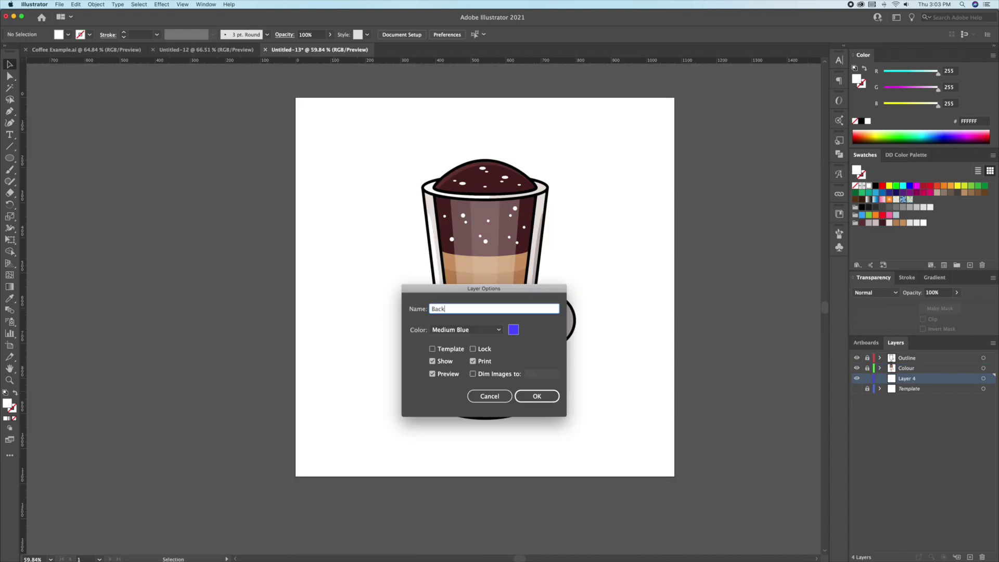
pyautogui.write('ground')
pyautogui.press('Return')
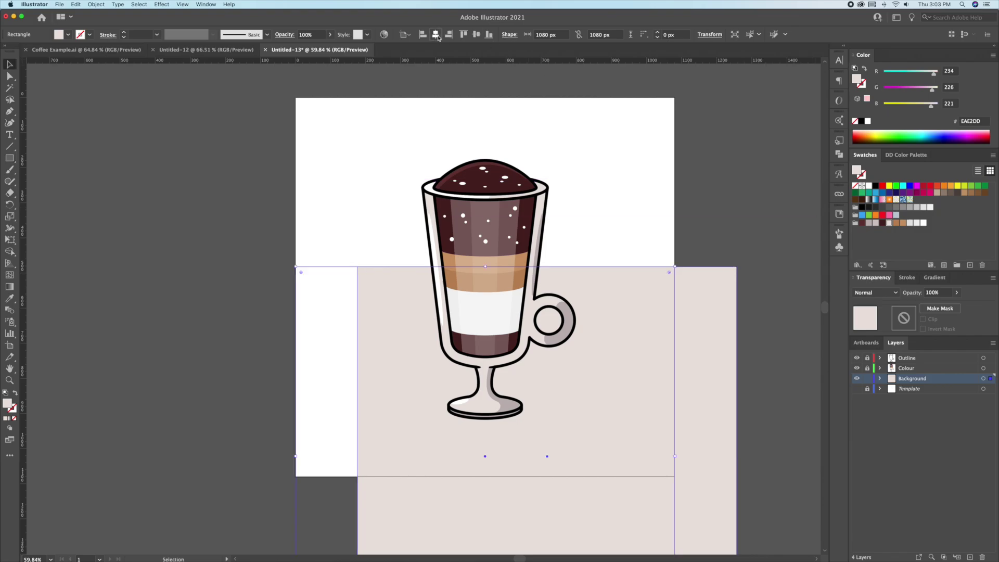
# - Choose the Ellipse tool from the shape tools to draw the shadow beneath the foot
pyautogui.click(10, 158)
pyautogui.click(48, 159)
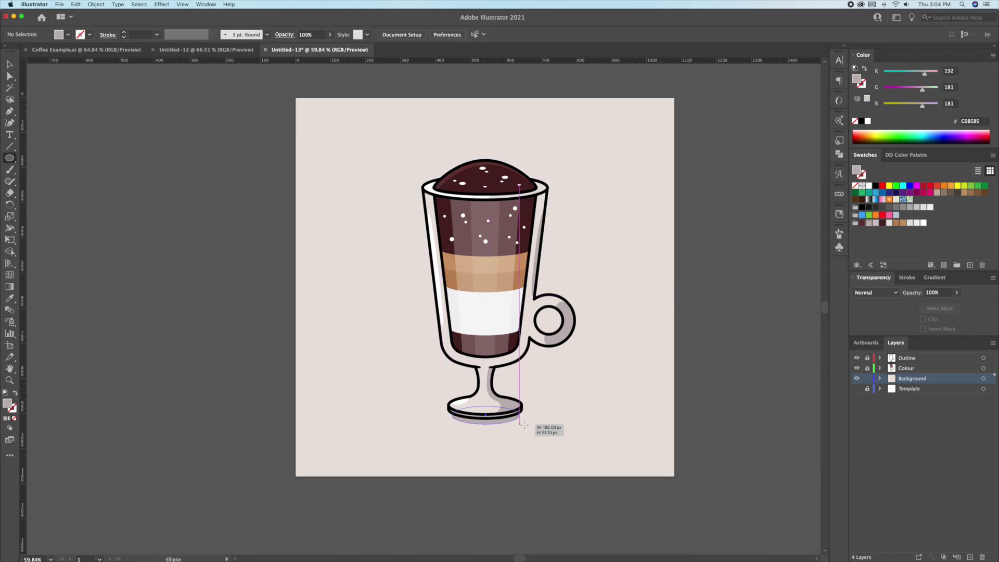